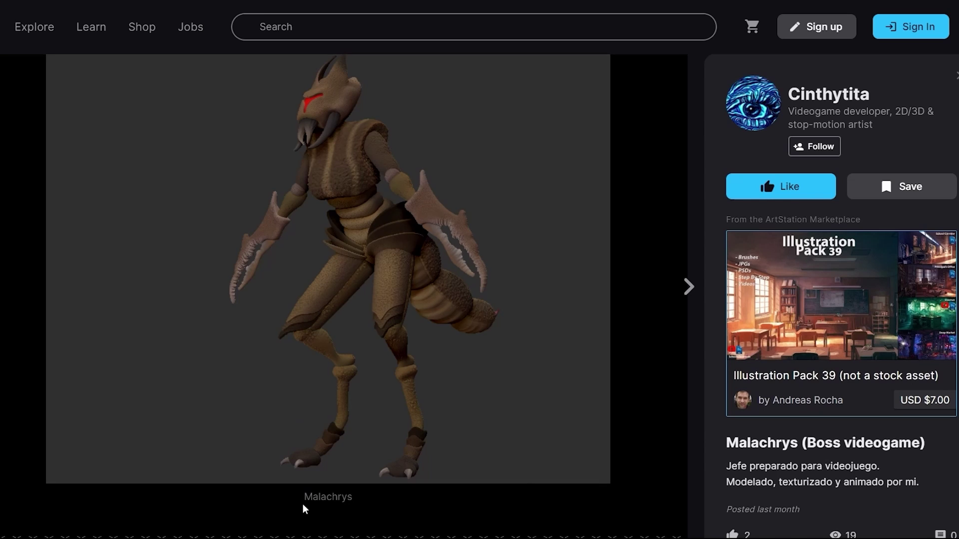
left_click_drag(304, 505, 354, 507)
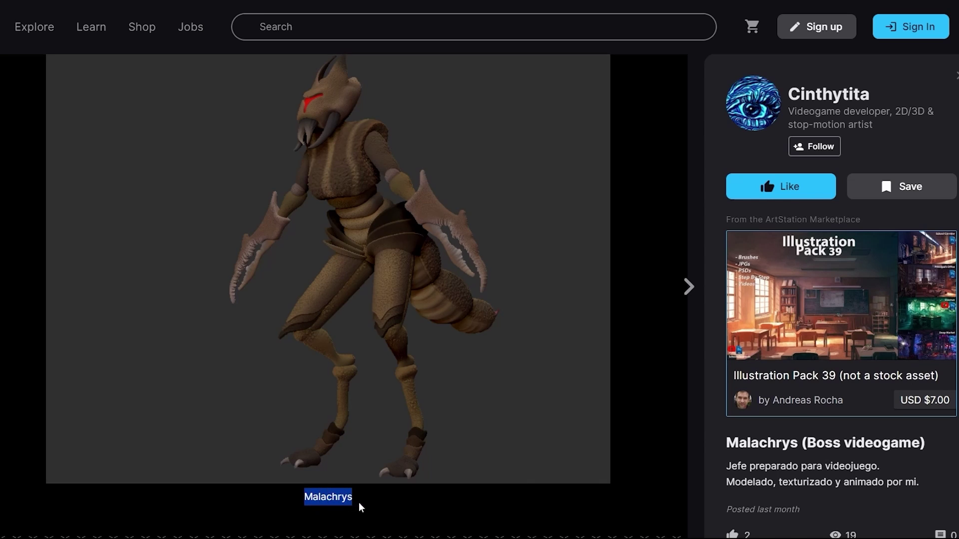
left_click(359, 508)
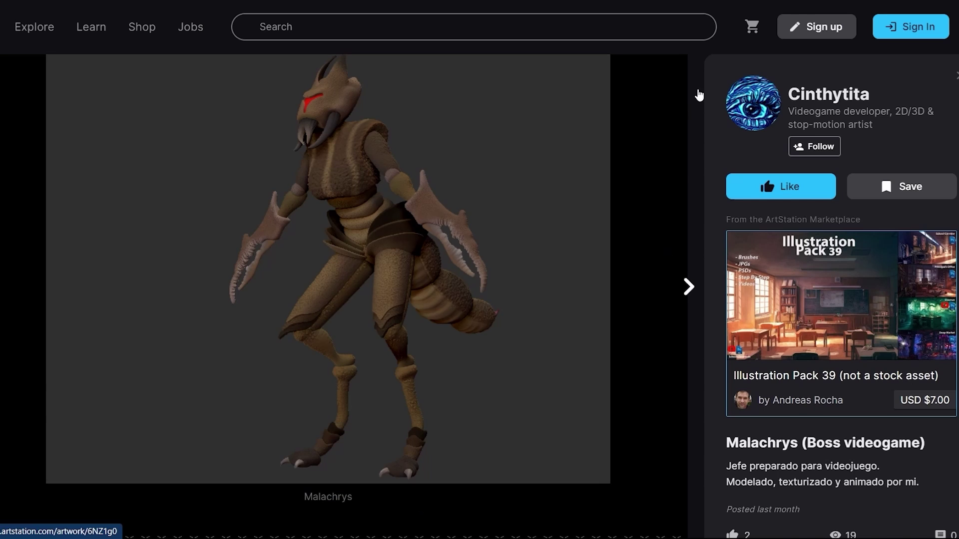
mouse_move(775, 67)
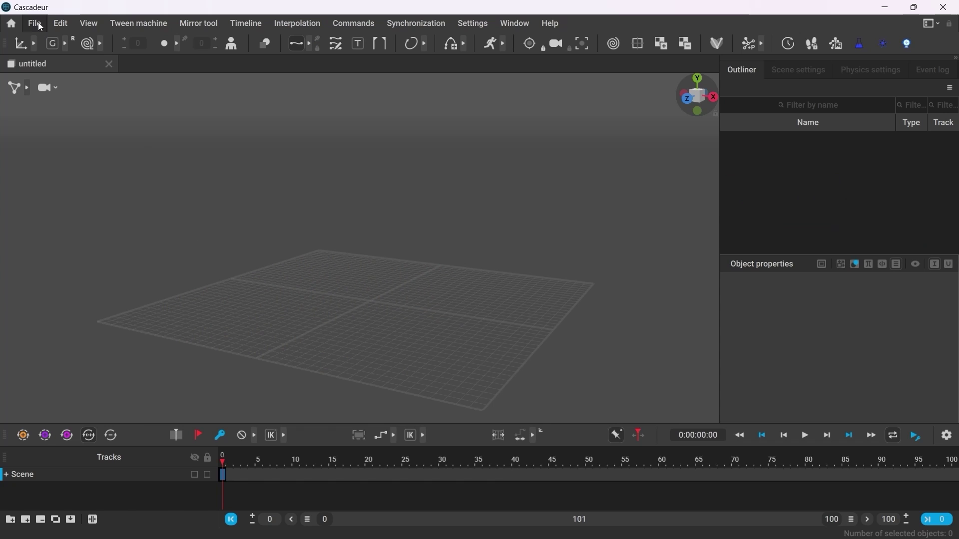
Import the BossColetazo FBX model into the scene and accept entering rig mode for it.
left_click(35, 23)
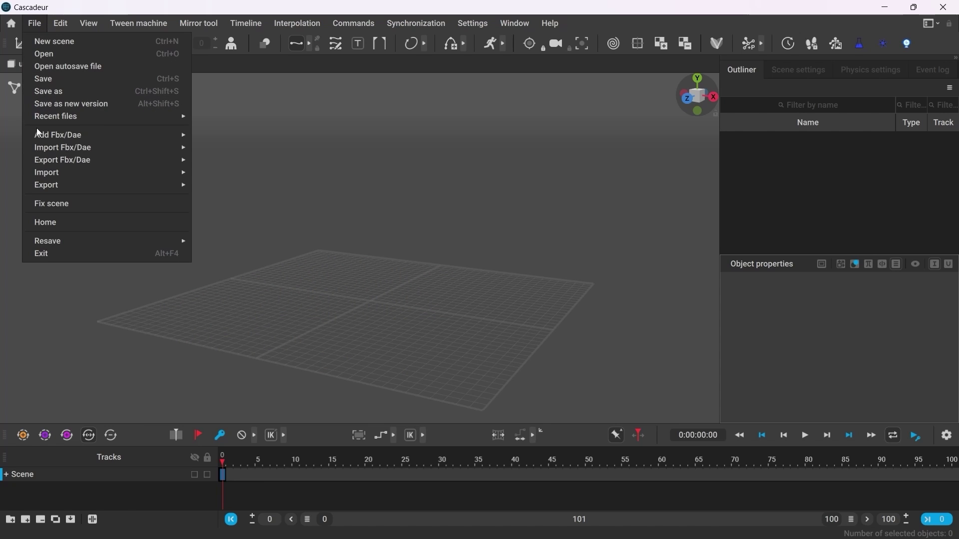
mouse_move(112, 148)
left_click(222, 185)
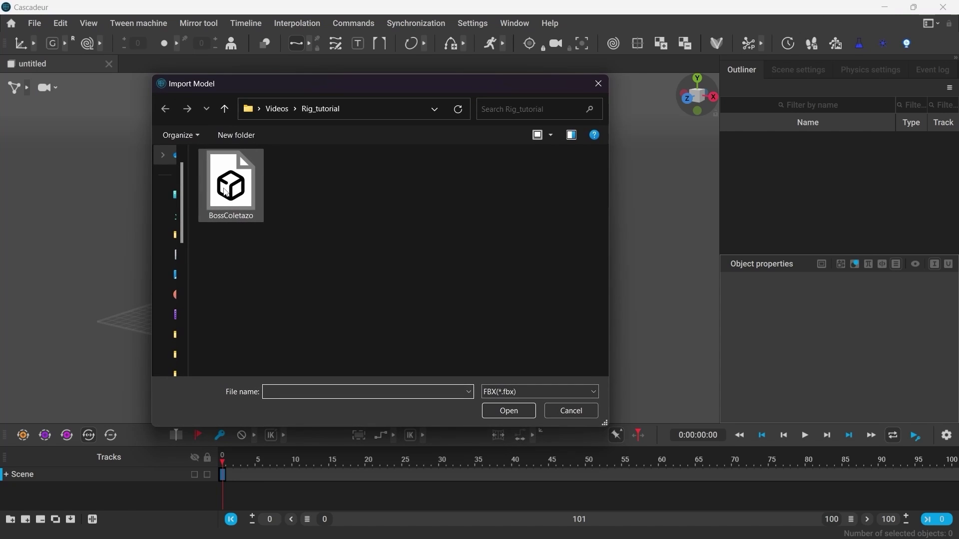
double_click(226, 193)
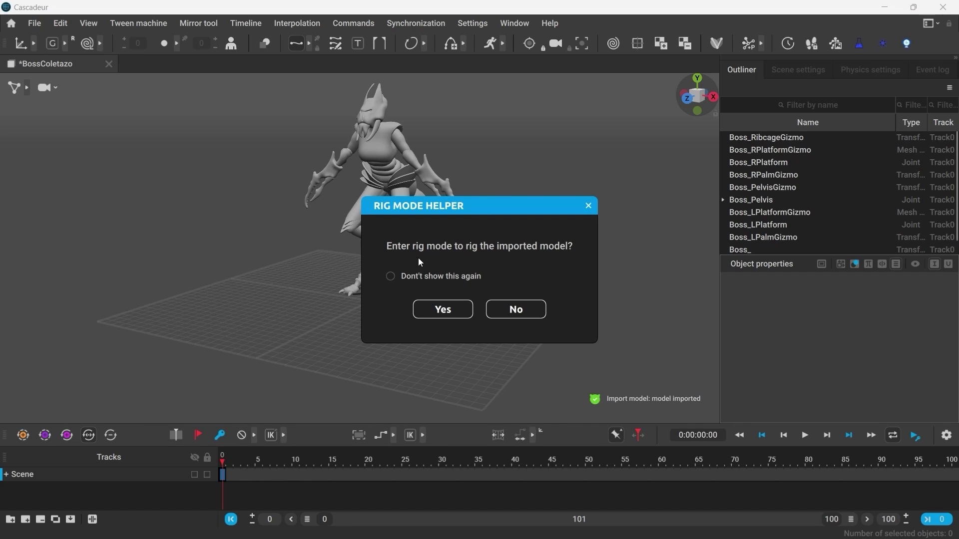
left_click(437, 315)
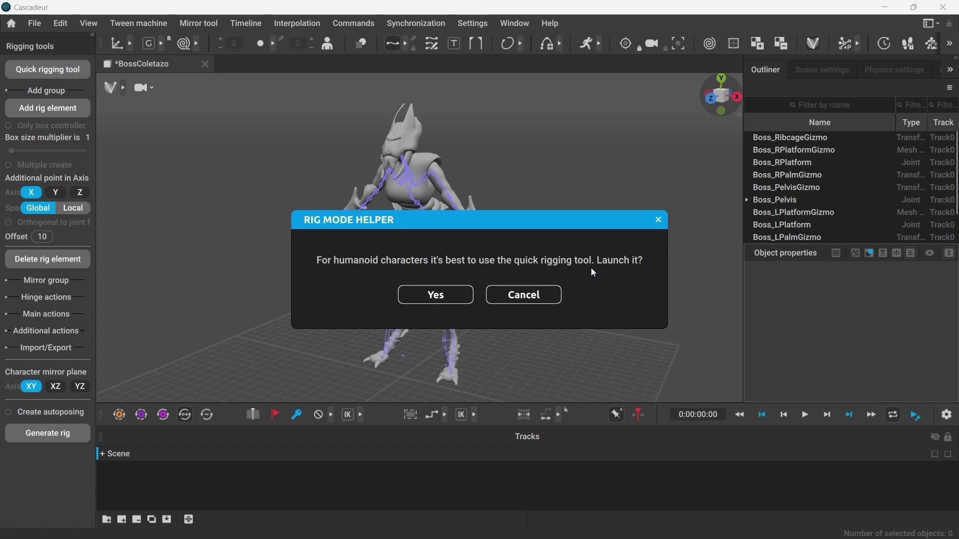
Launch the quick rigging tool for the humanoid character and move its window aside to uncover part of the model.
left_click_drag(508, 221, 785, 172)
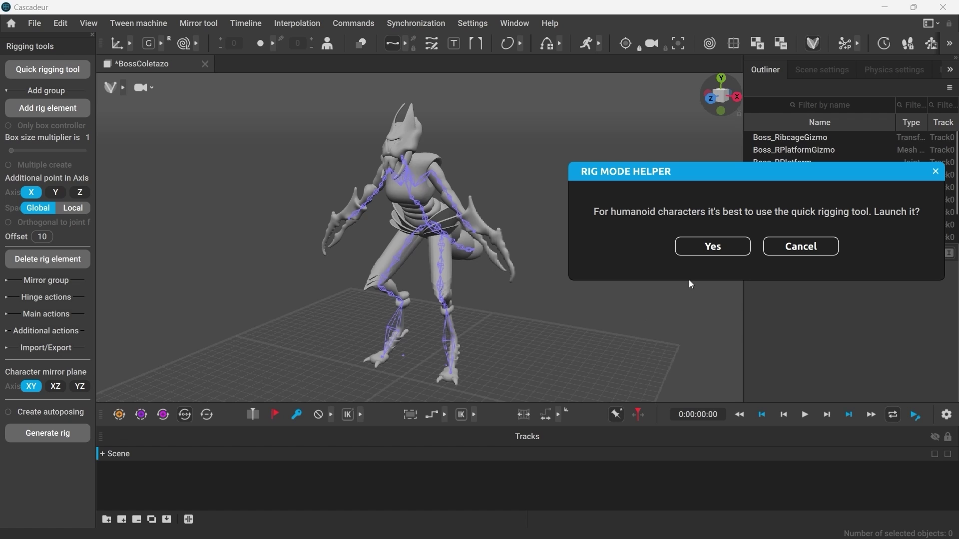
left_click(705, 249)
left_click(488, 292)
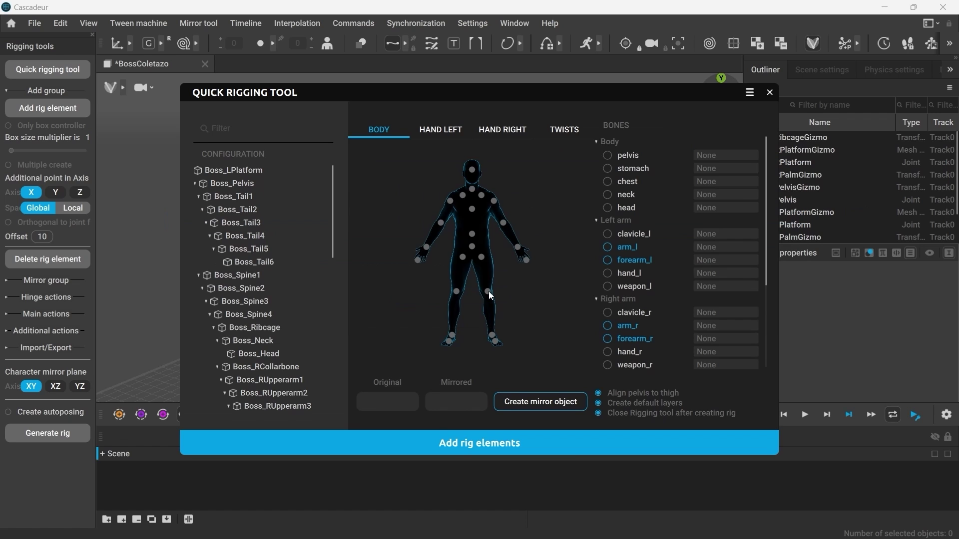
left_click_drag(322, 98, 578, 81)
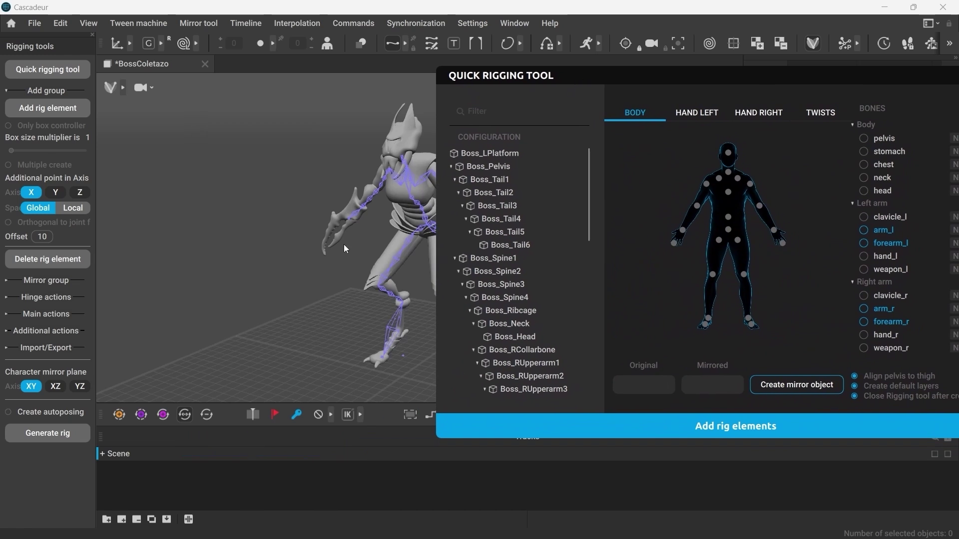
Assign Boss_Pelvis to the pelvis and Boss_Spine1 to the stomach, checking Boss_Spine1 on the model with a trial rotation.
left_click(493, 166)
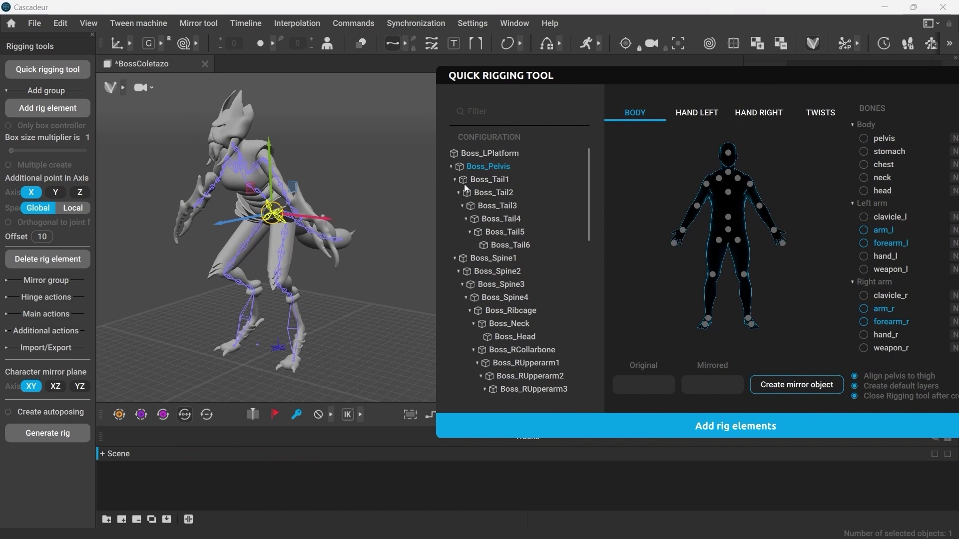
left_click(729, 231)
left_click(492, 180)
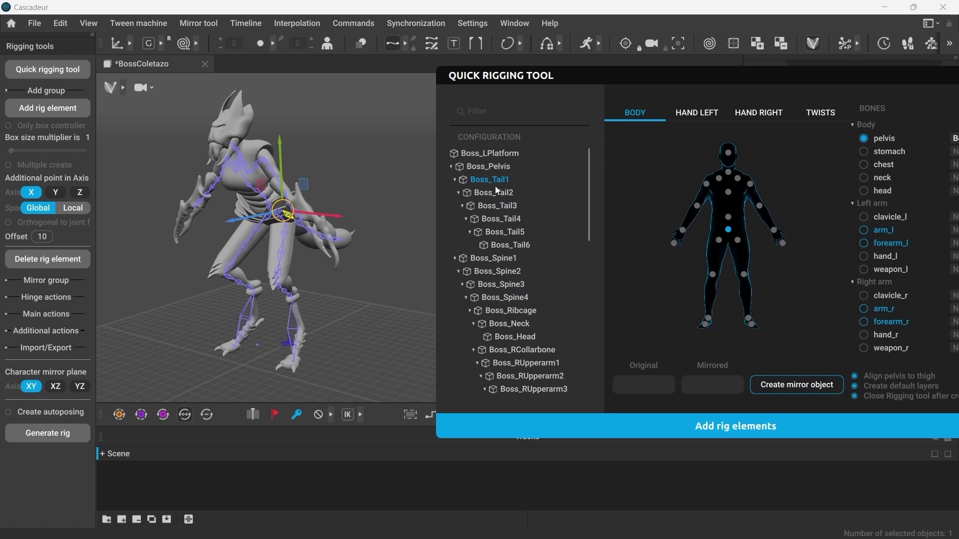
left_click(494, 258)
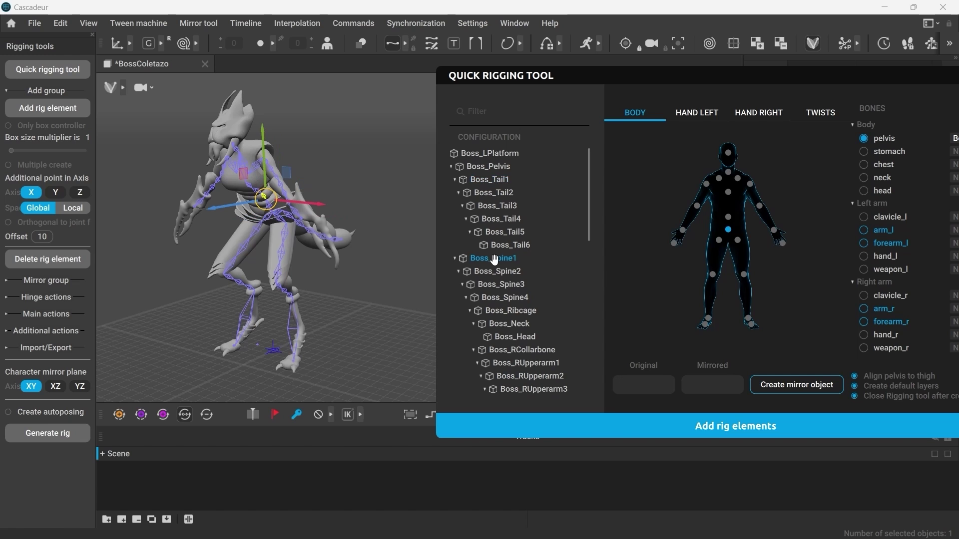
left_click_drag(219, 294, 337, 294, "alt")
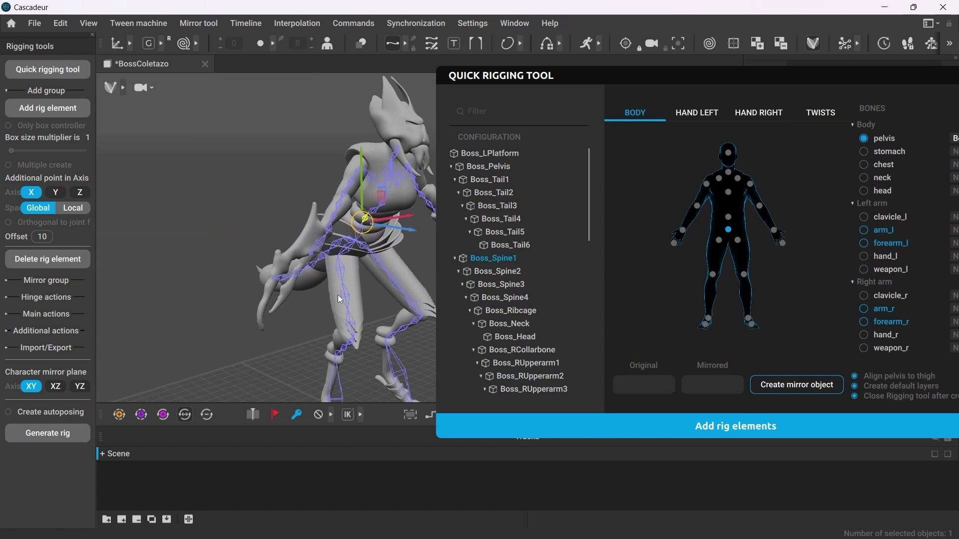
middle_click_drag(337, 296, 151, 328, "alt")
left_click_drag(151, 328, 319, 272, "alt")
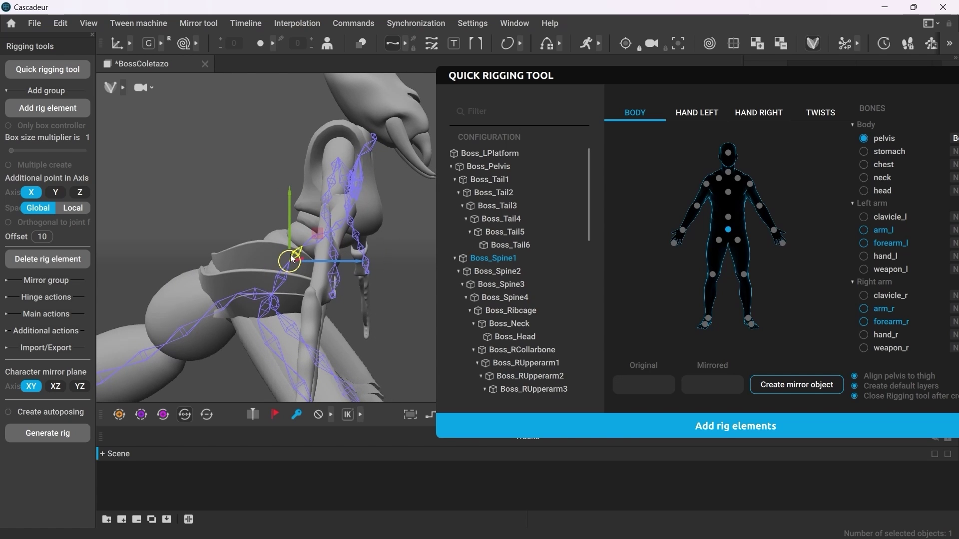
key("e")
left_click_drag(328, 288, 359, 280)
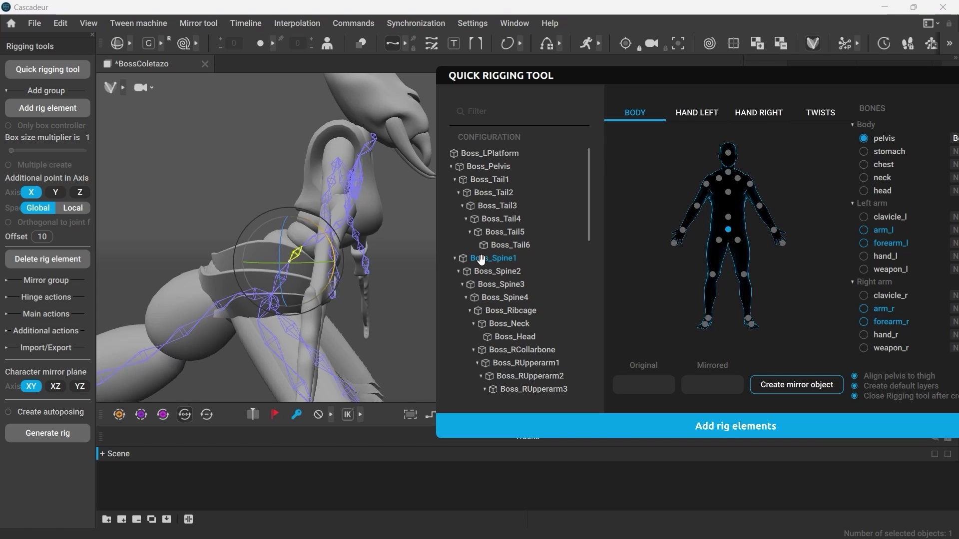
left_click(729, 218)
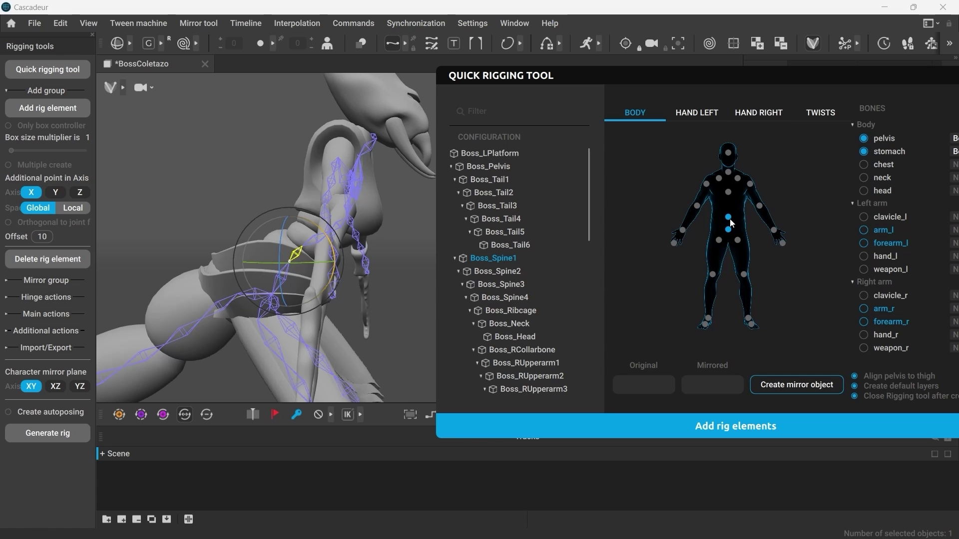
Test the upper spine joints by rotating them, undo the trial rotation, and assign Boss_Spine4 to the chest.
left_click(492, 272)
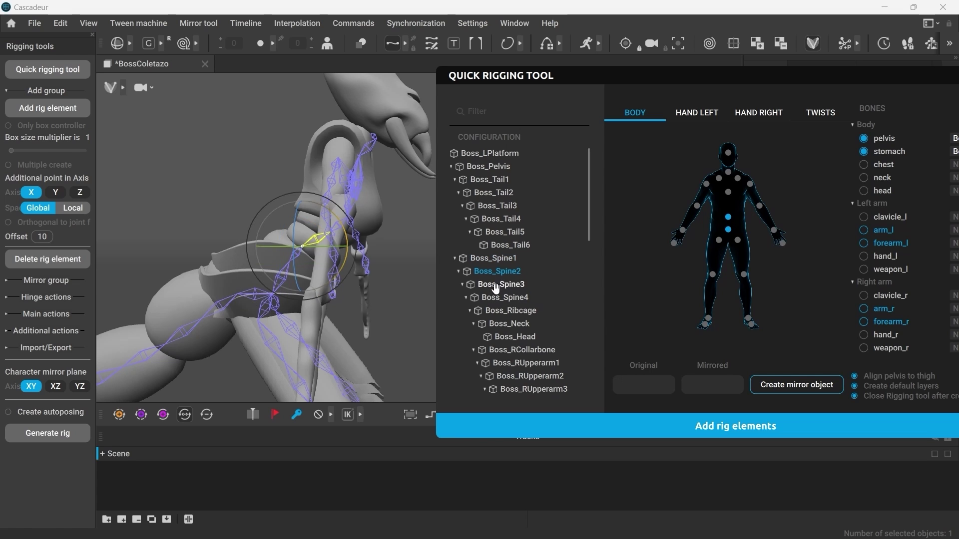
left_click(497, 285)
left_click_drag(395, 289, 366, 294, "alt")
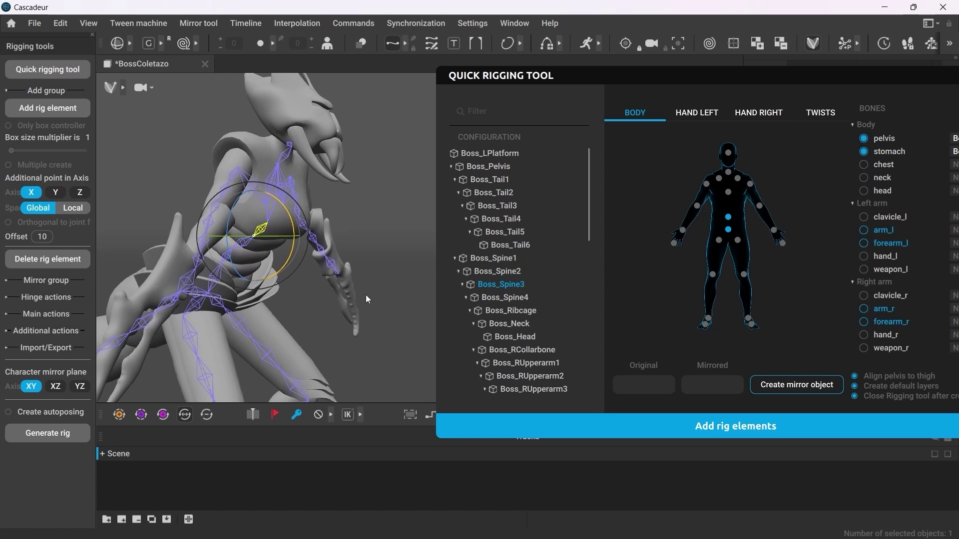
mouse_move(288, 227)
left_mouse_down()
mouse_move(294, 234)
mouse_move(291, 226)
left_mouse_up()
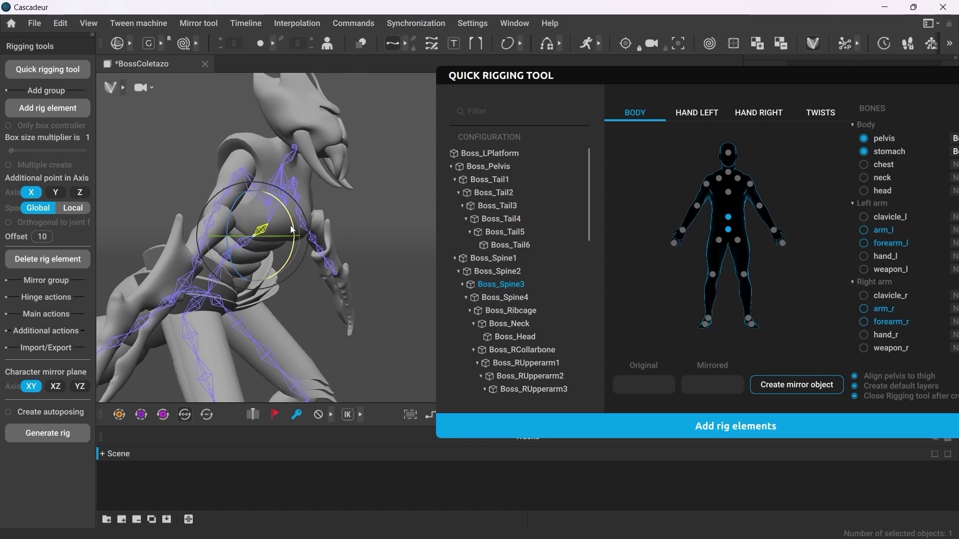
right_click_drag(292, 231, 318, 237)
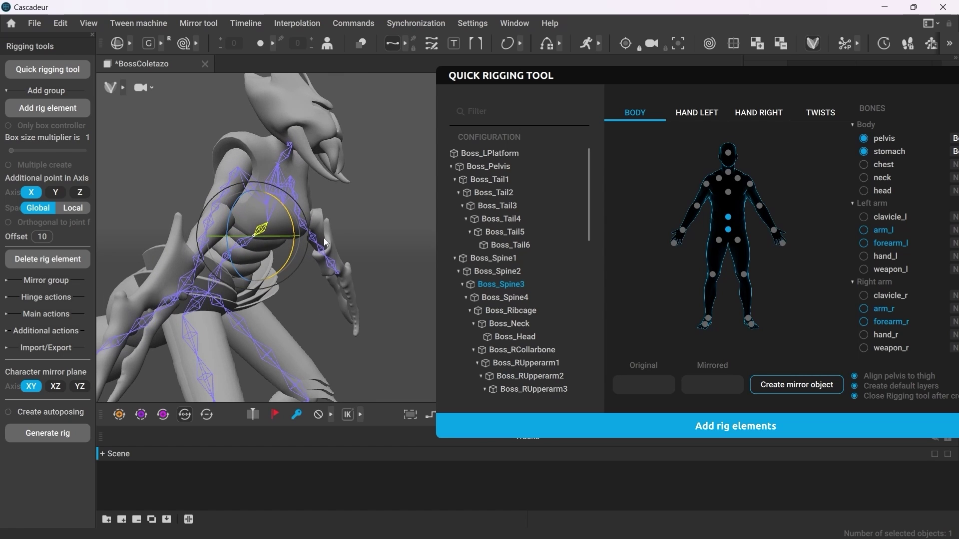
left_click(492, 298)
left_click_drag(306, 232, 295, 247)
key("ctrl+z")
left_click(728, 193)
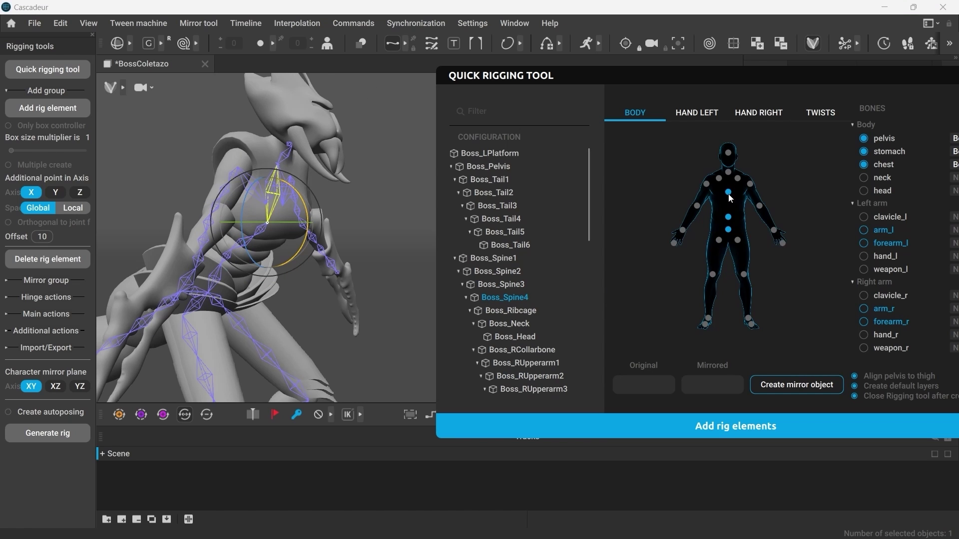
Assign Boss_Neck to the neck and Boss_Head to the head of the body template.
left_click(520, 323)
left_click(728, 172)
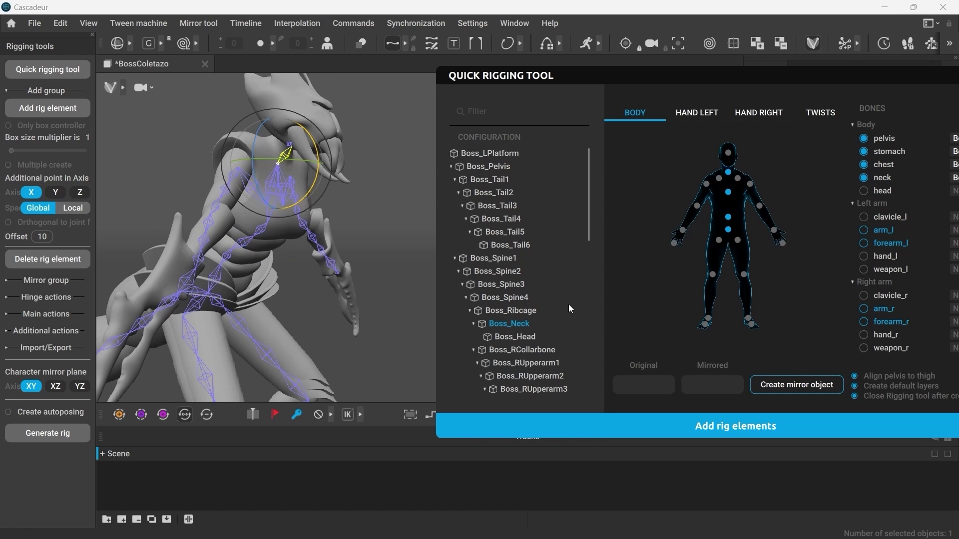
left_click(727, 152)
Assign Boss_RCollarbone to clavicle_r and Boss_RUpperarm1 to arm_r on the body template.
scroll(577, 242, "down", 5)
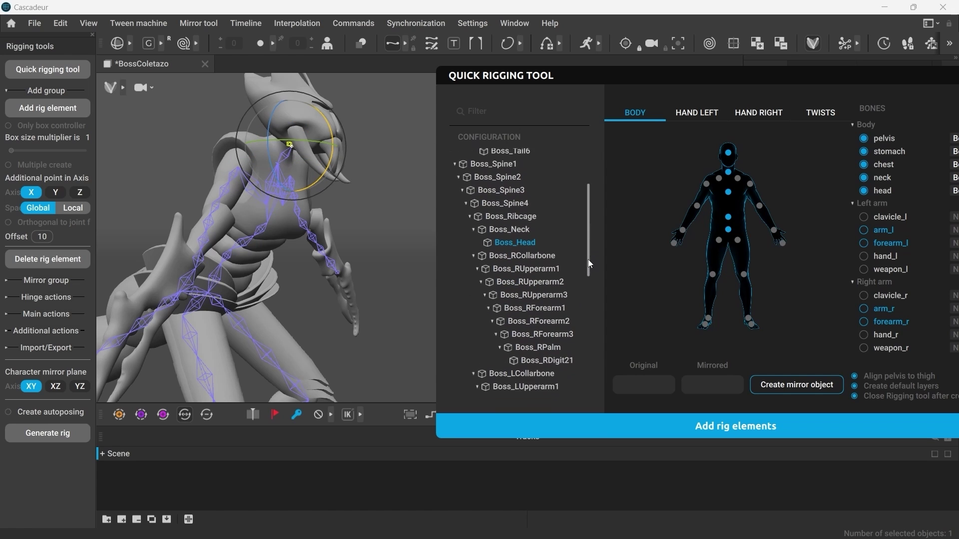
left_click(522, 229)
scroll(268, 272, "down", 3)
left_click_drag(268, 271, 313, 307, "alt")
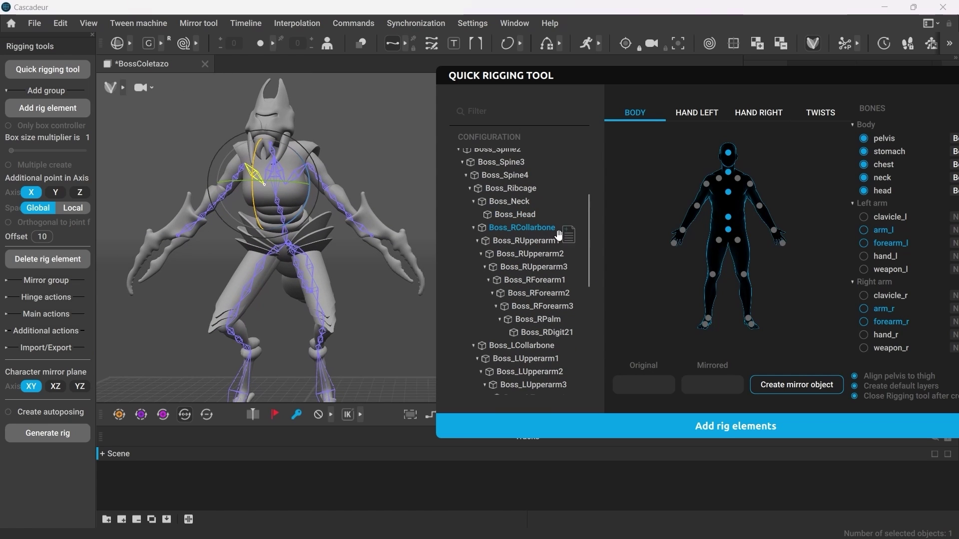
left_click_drag(556, 230, 718, 180)
left_click_drag(524, 242, 705, 184)
Assign Boss_RForearm1 to forearm_r, undoing its trial rotation, and Boss_RPalm to hand_r.
left_click(534, 280)
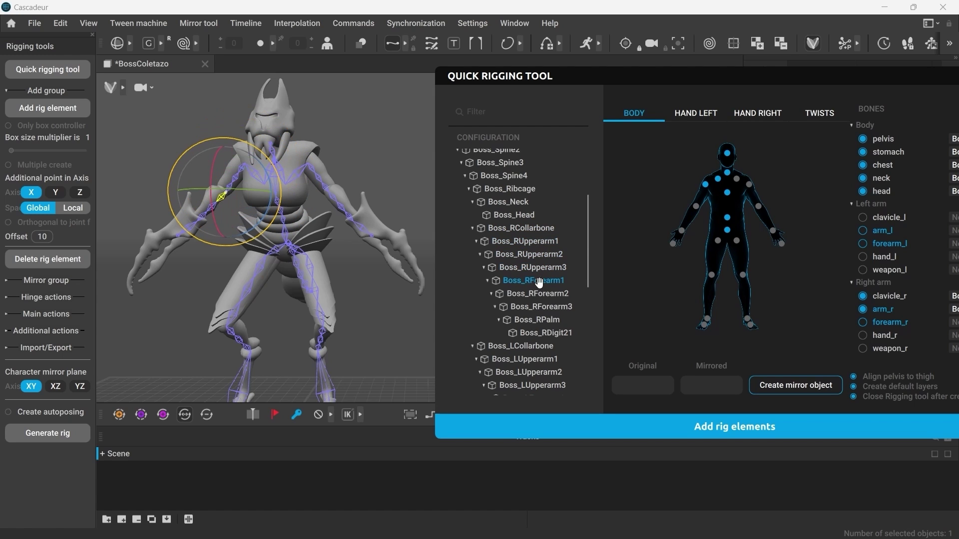
left_click_drag(221, 228, 225, 199)
key("ctrl+z")
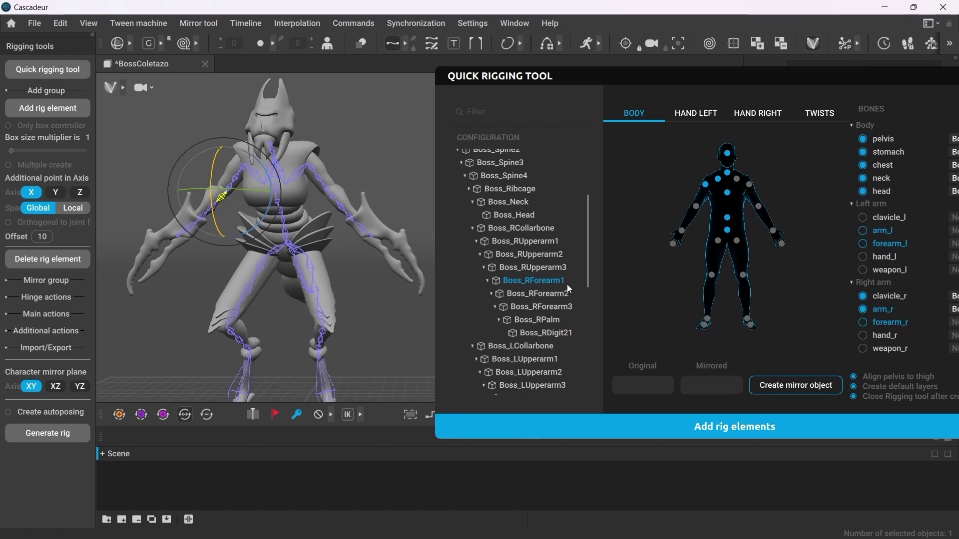
left_click_drag(551, 277, 698, 215)
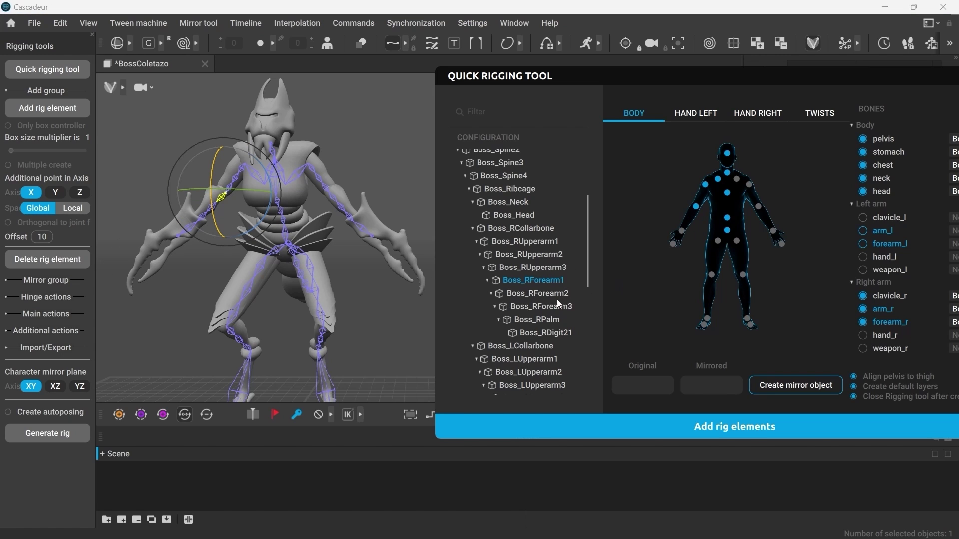
left_click(537, 319)
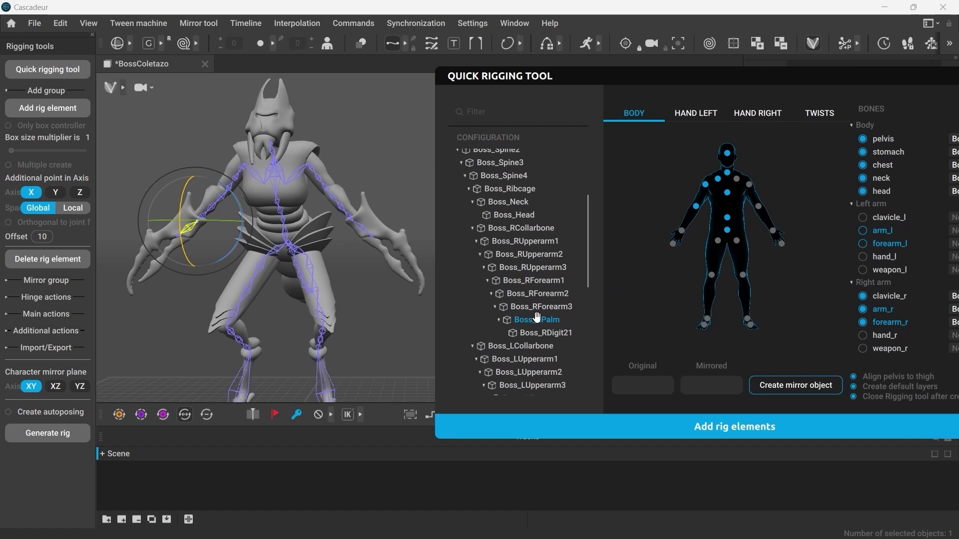
left_click_drag(537, 319, 682, 233)
Assign Boss_RThigh1 to the right thigh point and Boss_RCalf1 to the right knee point of the body template.
scroll(587, 255, "down", 2)
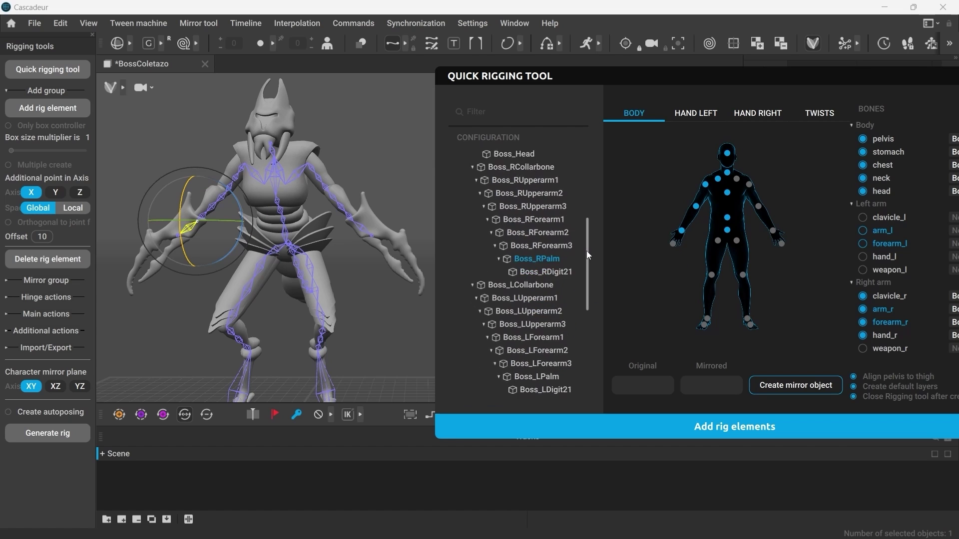
left_click_drag(587, 254, 585, 293)
left_click(494, 288)
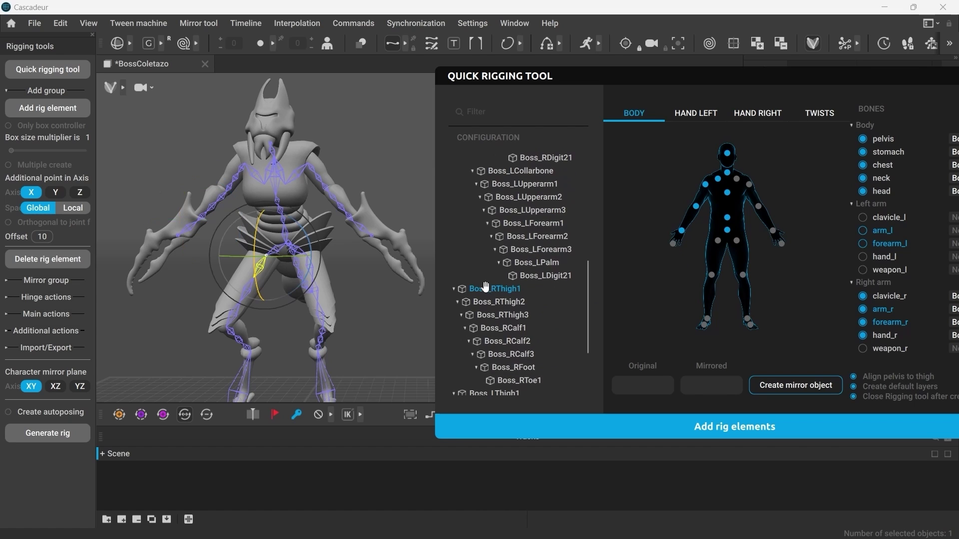
left_click(509, 315)
left_click(503, 327)
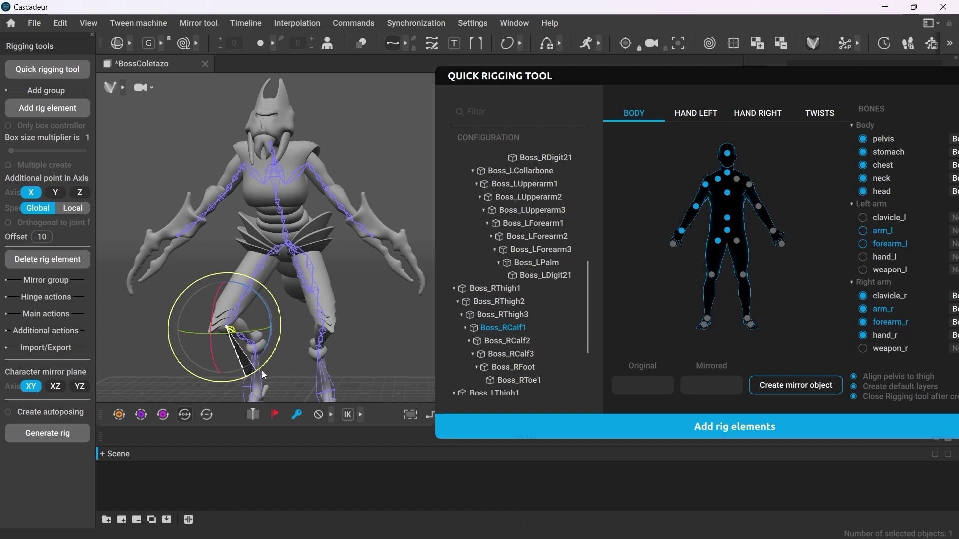
Assign Boss_RFoot to the right ankle point and Boss_RToe1 to the right toe point of the body template.
left_click(508, 341)
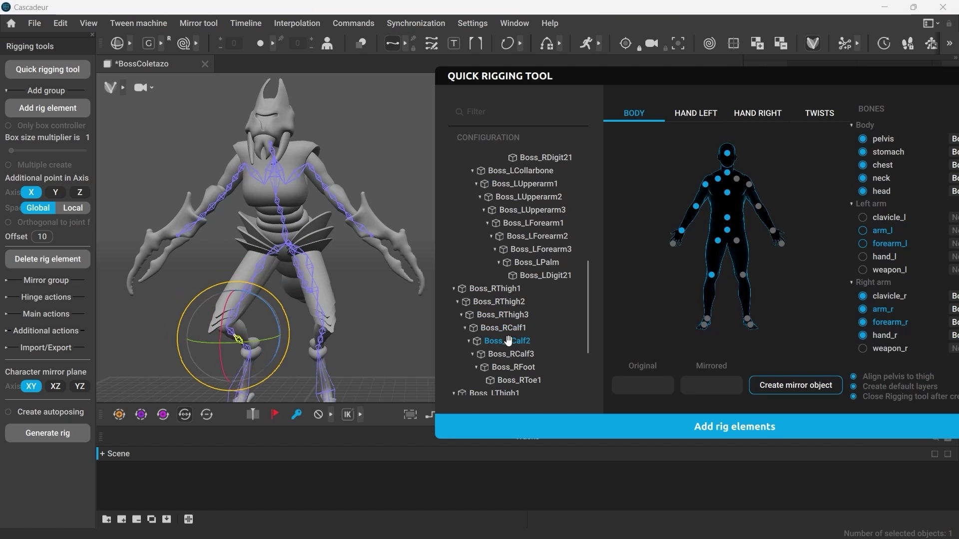
left_click(509, 354)
left_click(514, 366)
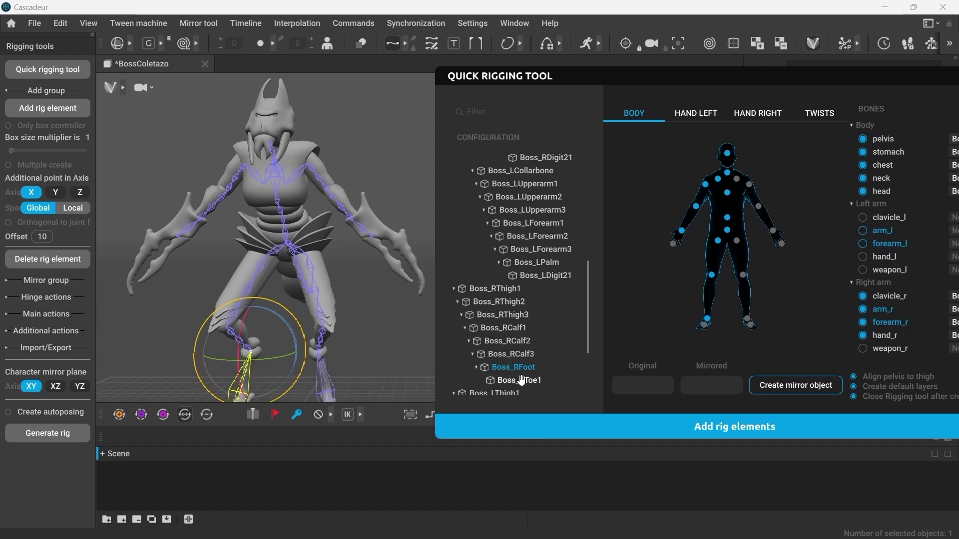
left_click_drag(522, 380, 704, 325)
Enlarge the viewport downward into the tracks area to show the character's feet.
scroll(265, 330, "down", 1)
middle_click_drag(302, 355, 273, 329)
left_click_drag(295, 404, 290, 451)
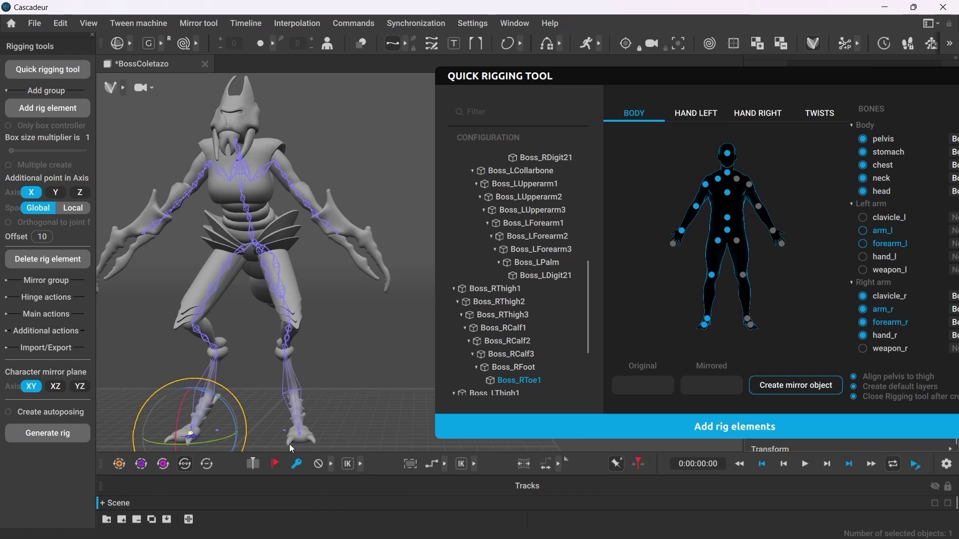
Mirror the assigned right-side joints to the left side, using _R as the original and _L as the mirrored name part.
mouse_move(333, 368)
right_mouse_down()
mouse_move(311, 362)
mouse_move(343, 371)
right_mouse_up()
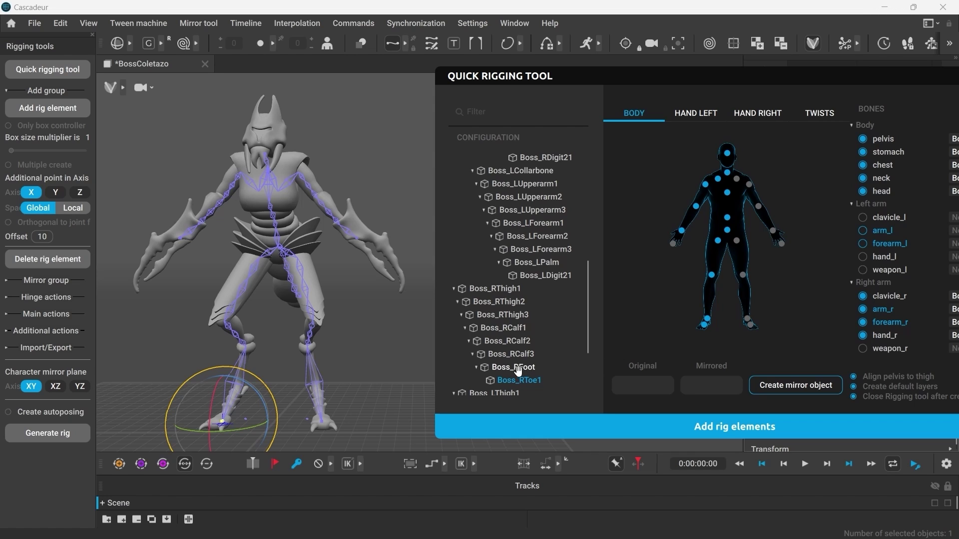
left_click(636, 387)
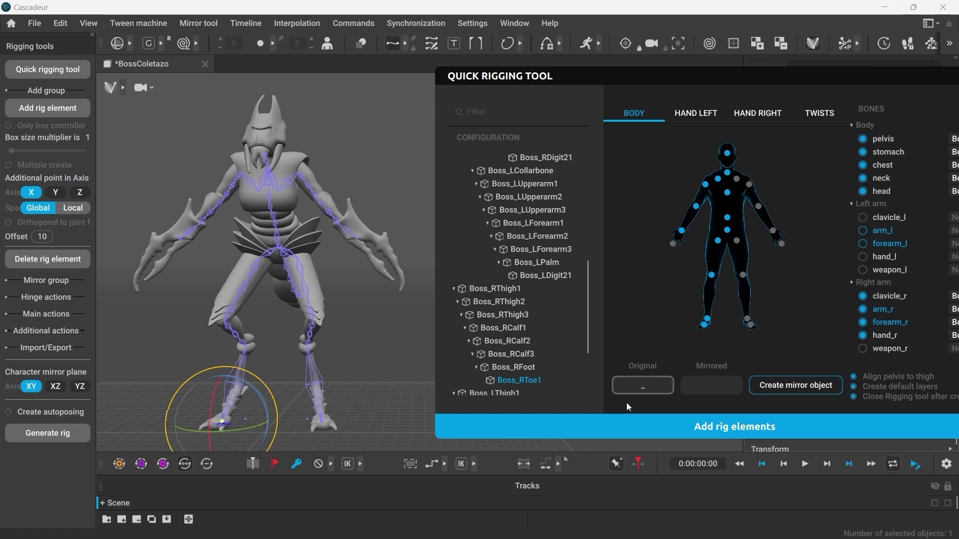
left_click(691, 382)
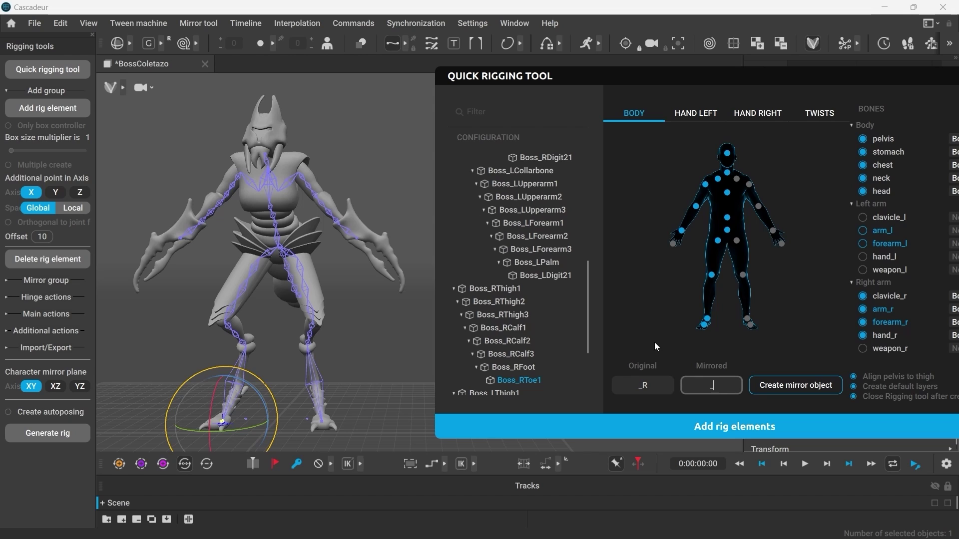
type("_L")
left_click(789, 389)
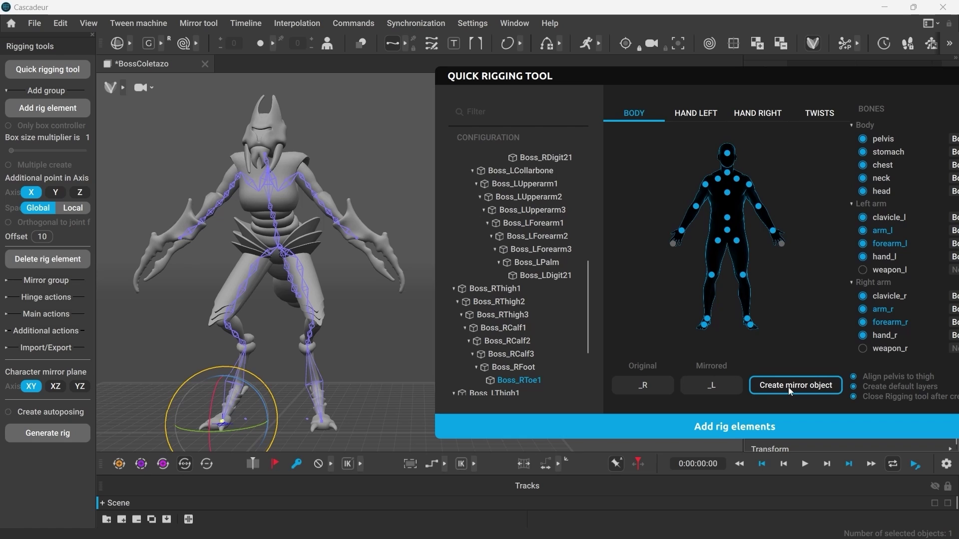
Add the rig elements to the character and choose to continue editing the rig.
left_click(748, 431)
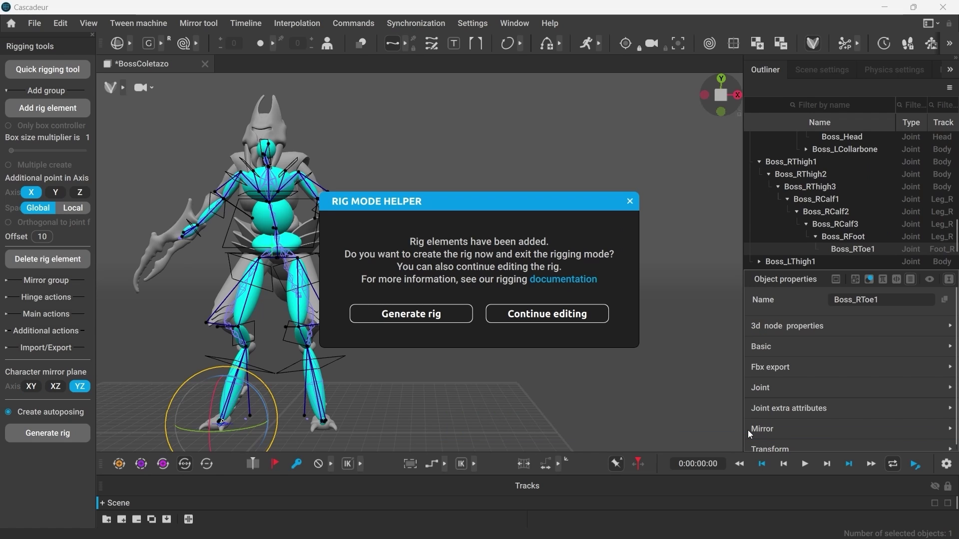
left_click(568, 313)
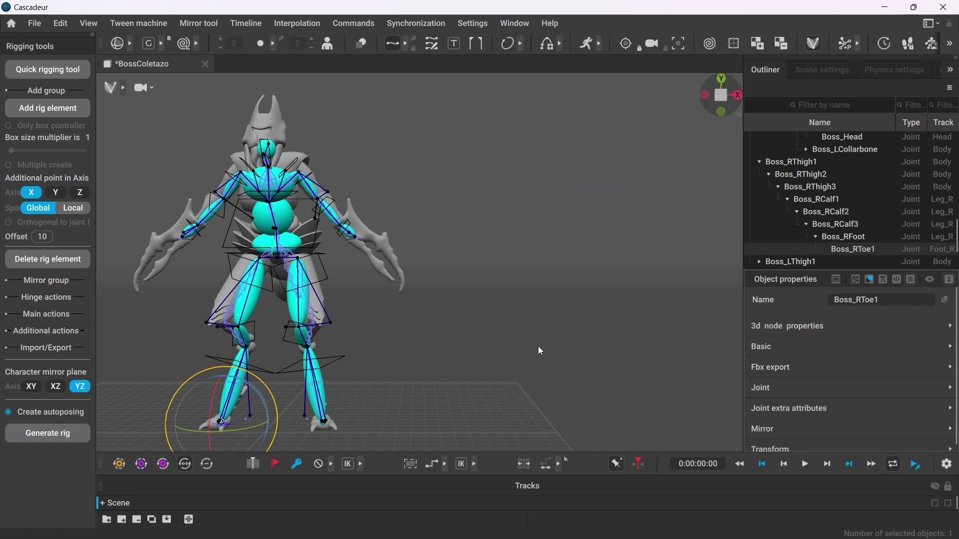
left_click(540, 351)
Move the direction points of both toe joints forward together to the front of the feet.
left_click(721, 101)
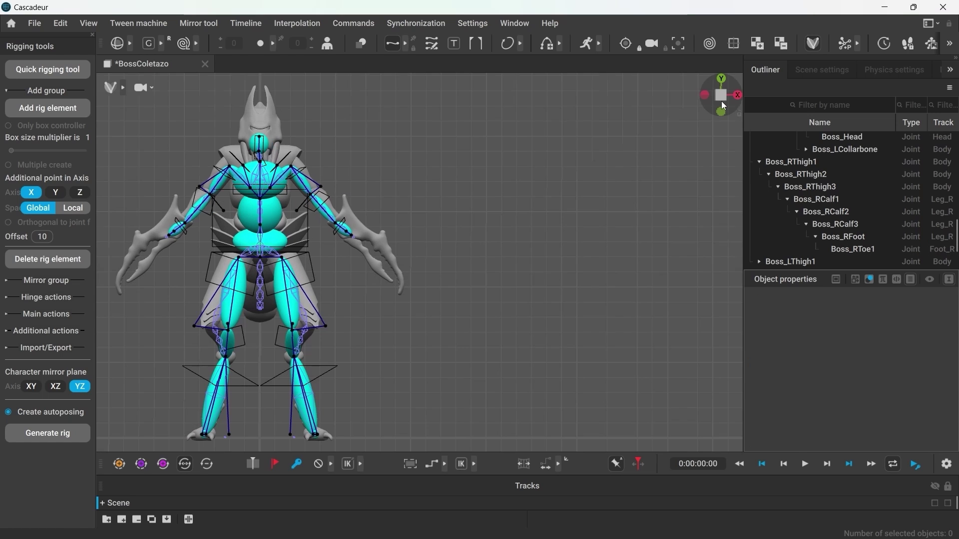
left_click_drag(380, 371, 469, 370, "alt")
middle_click_drag(470, 370, 508, 307, "alt")
right_click_drag(508, 307, 642, 396, "alt")
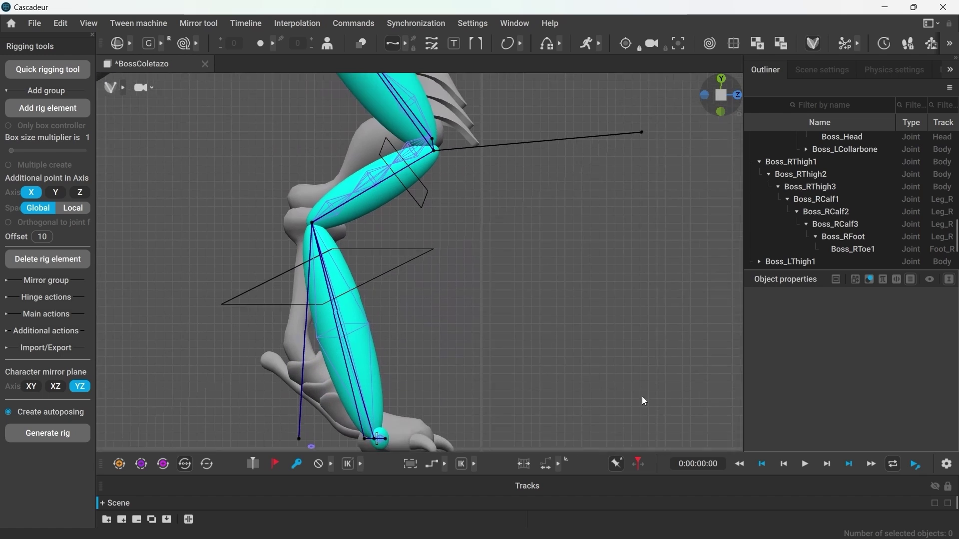
middle_click_drag(642, 396, 637, 343, "alt")
right_click_drag(419, 380, 348, 417)
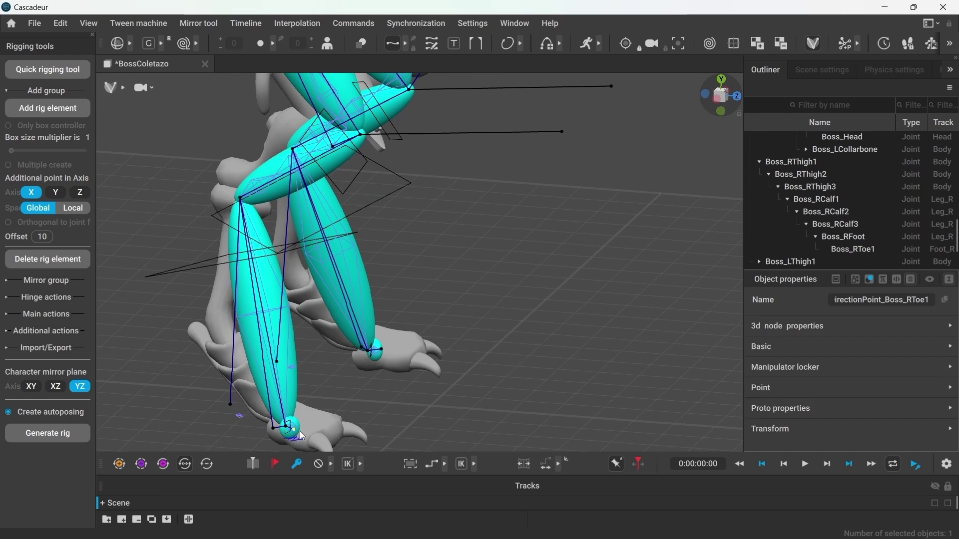
left_click(383, 355, "shift")
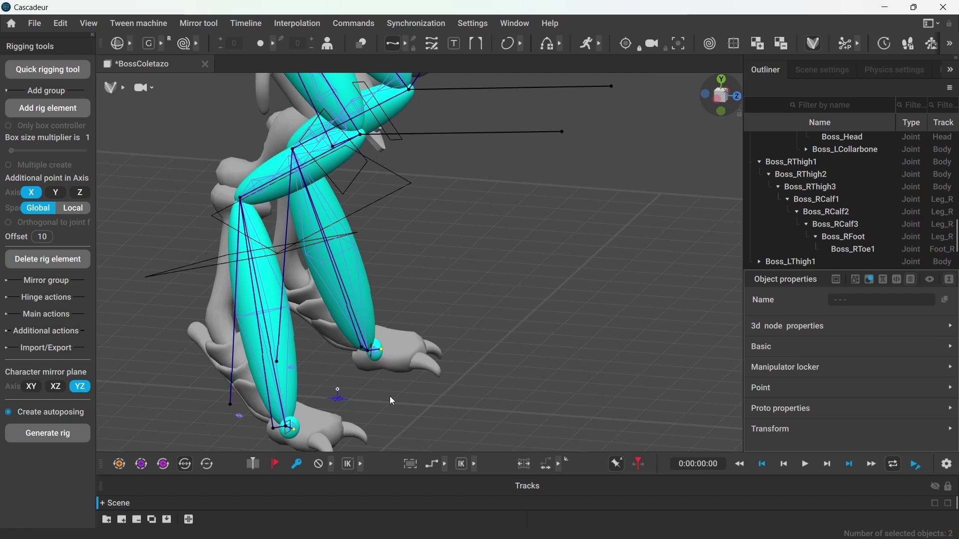
left_click_drag(390, 400, 408, 363, "alt")
key("w")
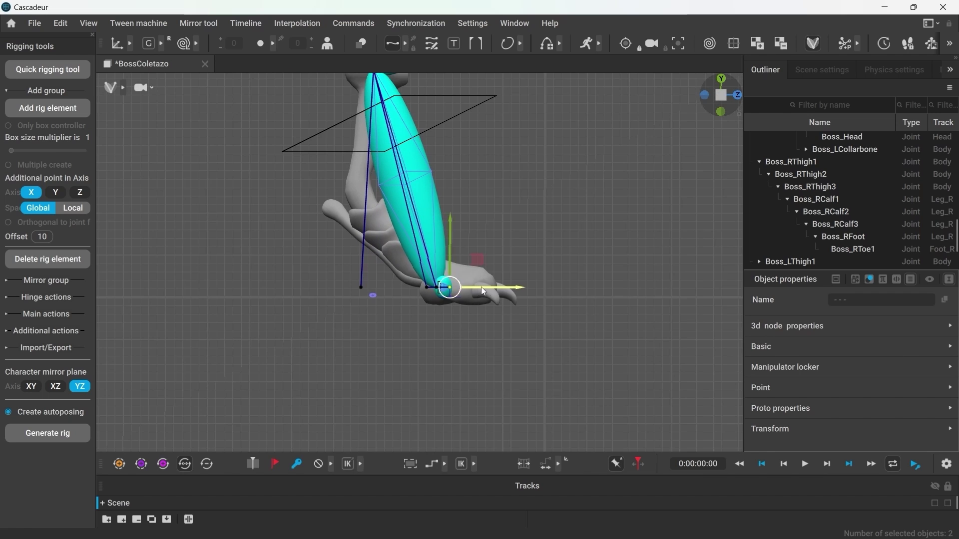
left_click_drag(481, 287, 531, 292)
left_click(522, 341)
Check the extended toe elements on both feet, then leave rigging mode and generate the rig.
left_click_drag(523, 340, 508, 364, "alt")
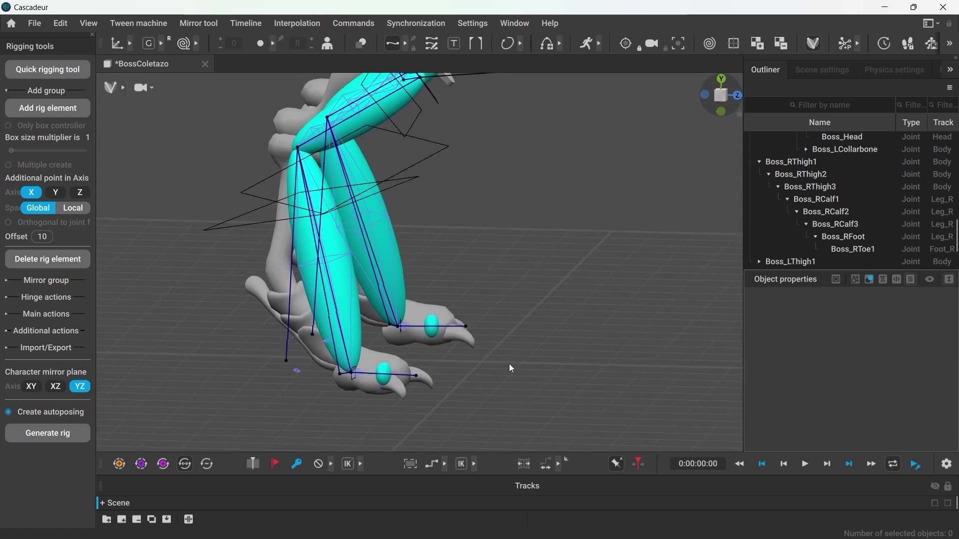
right_click_drag(510, 364, 492, 377)
scroll(590, 279, "up", 3)
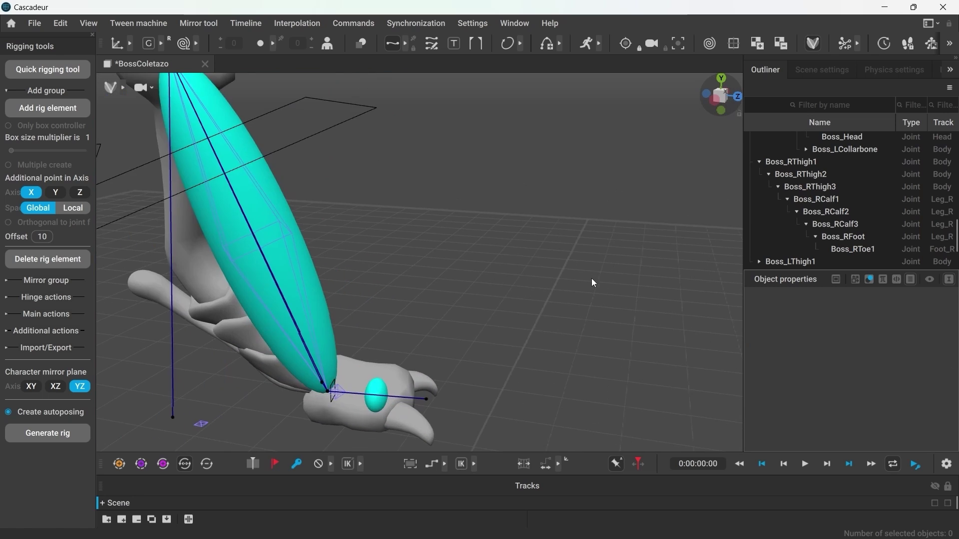
scroll(540, 226, "down", 7)
scroll(436, 212, "down", 2)
middle_click_drag(430, 225, 422, 307, "alt")
scroll(422, 307, "down", 1)
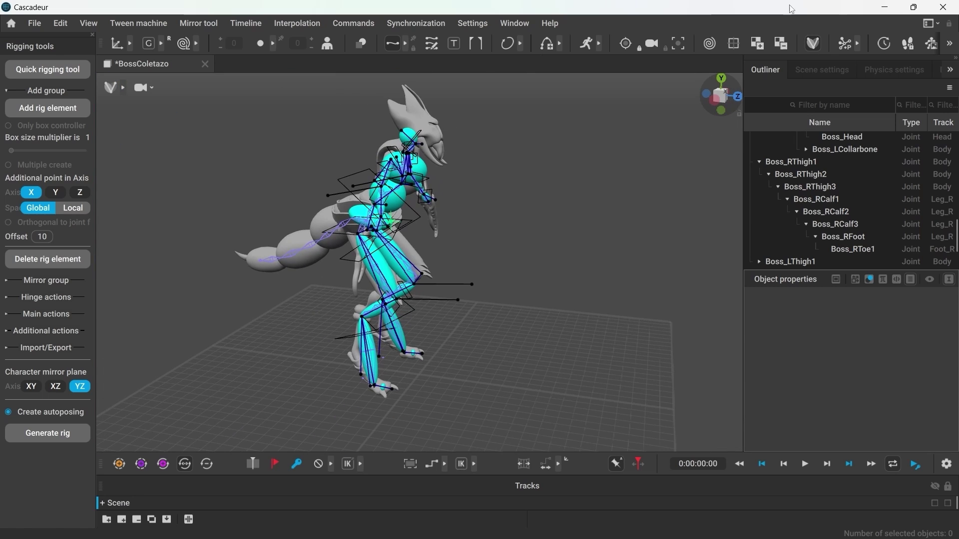
left_click(817, 46)
Move the foot_r controller to try out how the right leg poses.
right_click_drag(378, 227, 470, 295)
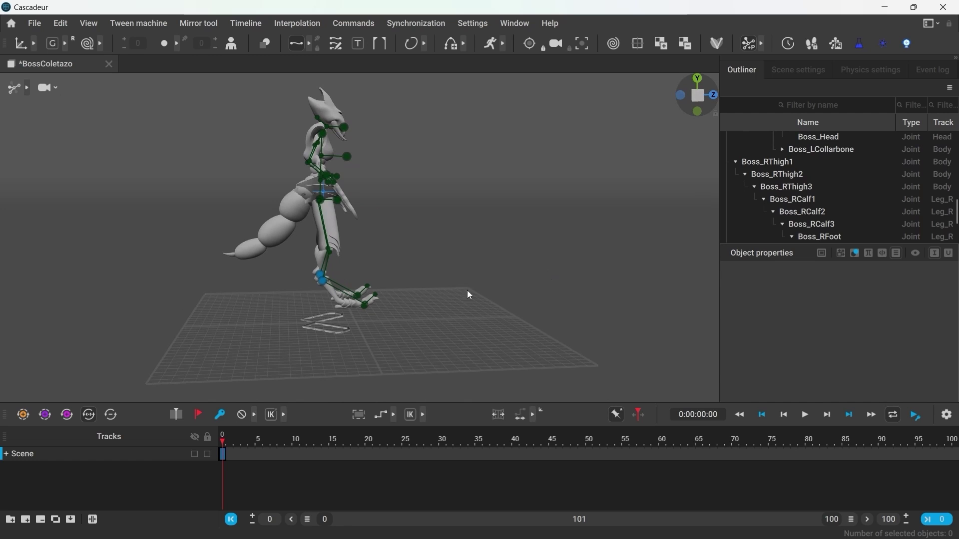
left_click(323, 288)
right_click_drag(323, 288, 278, 316)
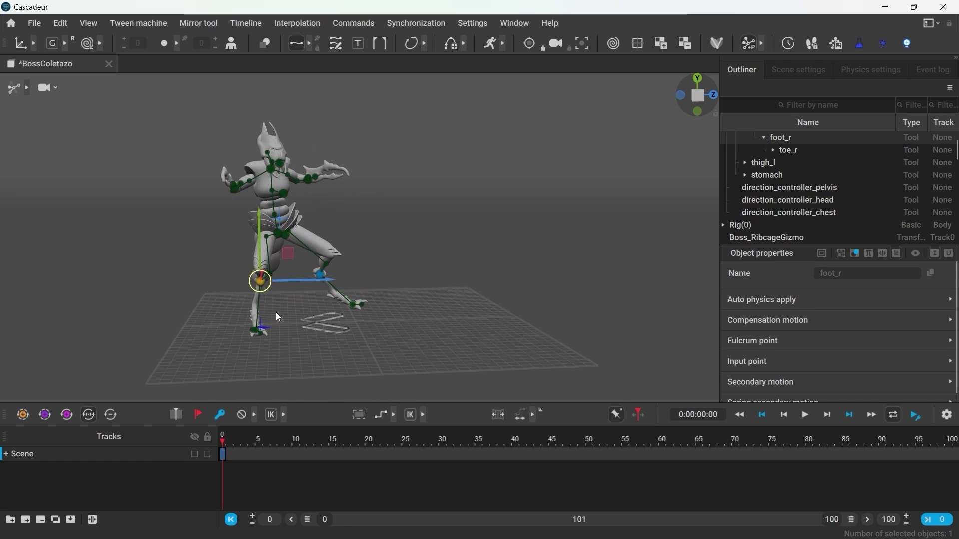
left_click_drag(260, 282, 286, 281)
left_click(325, 318)
scroll(286, 332, "up", 2)
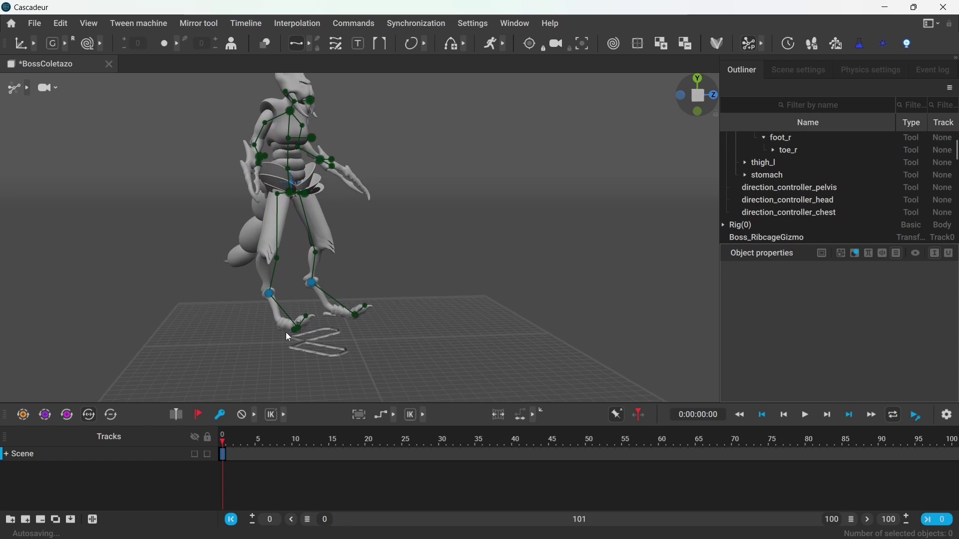
Raise the foot_r controller and adjust the foot_l controller to test the pose of both legs.
right_click_drag(286, 335, 282, 289)
left_click(274, 291)
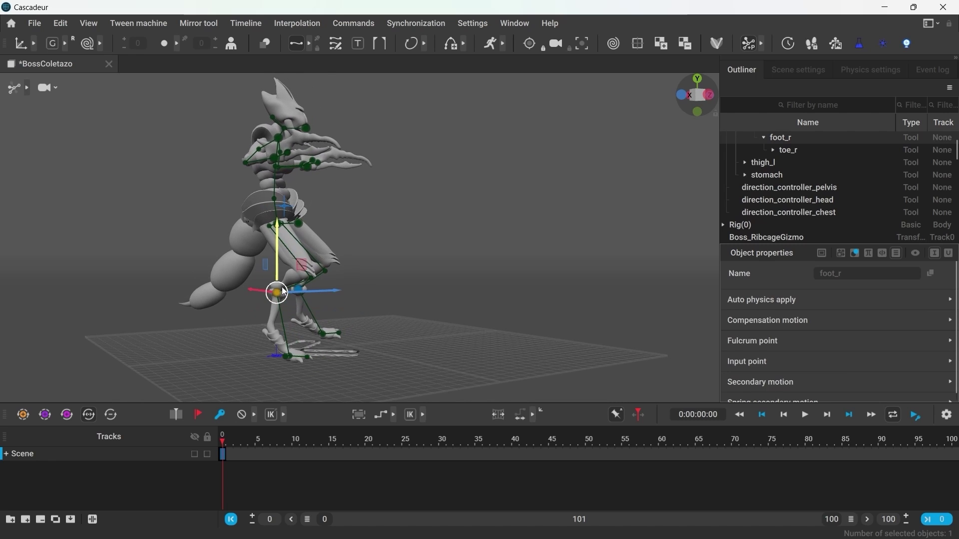
left_click_drag(283, 288, 294, 252)
left_click(373, 346)
left_click(299, 286)
left_click(366, 343)
left_click_drag(365, 344, 304, 344, "alt")
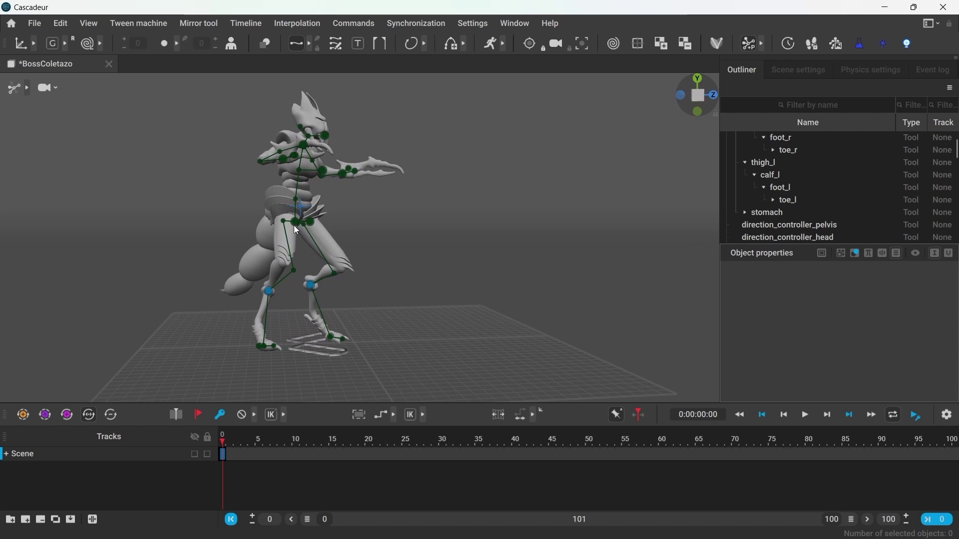
Move the pelvis controller and the hand_r controller to test the body and right arm posing.
left_click(294, 226)
right_click_drag(294, 225, 312, 306)
scroll(321, 283, "up", 5)
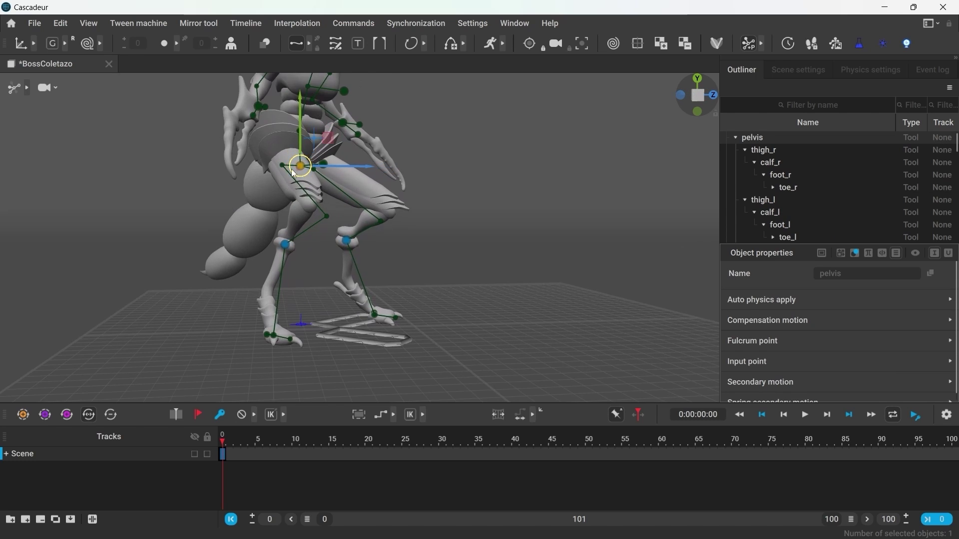
right_click_drag(294, 174, 334, 257)
left_click(309, 184)
right_click_drag(309, 183, 288, 179)
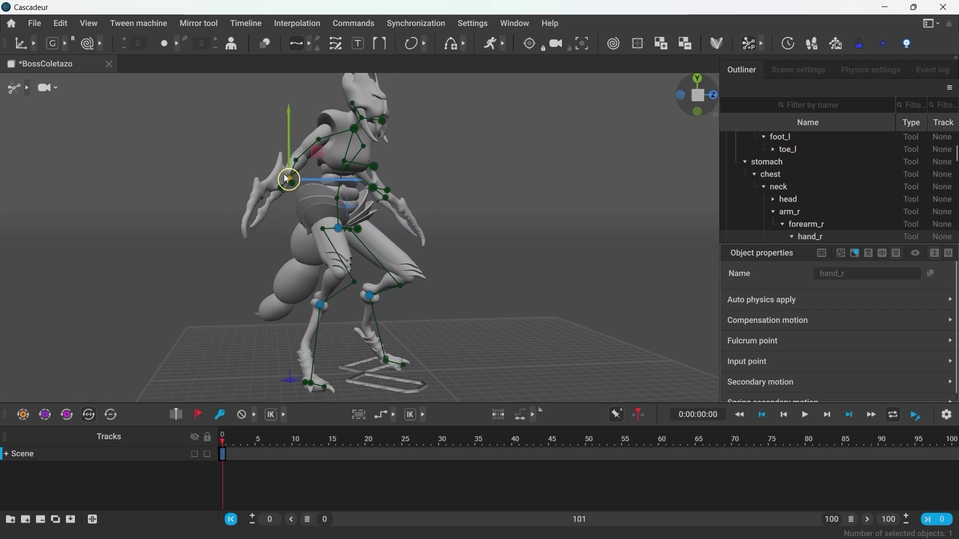
mouse_move(287, 179)
left_mouse_down()
mouse_move(317, 165)
mouse_move(278, 185)
mouse_move(277, 161)
mouse_move(310, 165)
mouse_move(293, 175)
left_mouse_up()
left_click(274, 260)
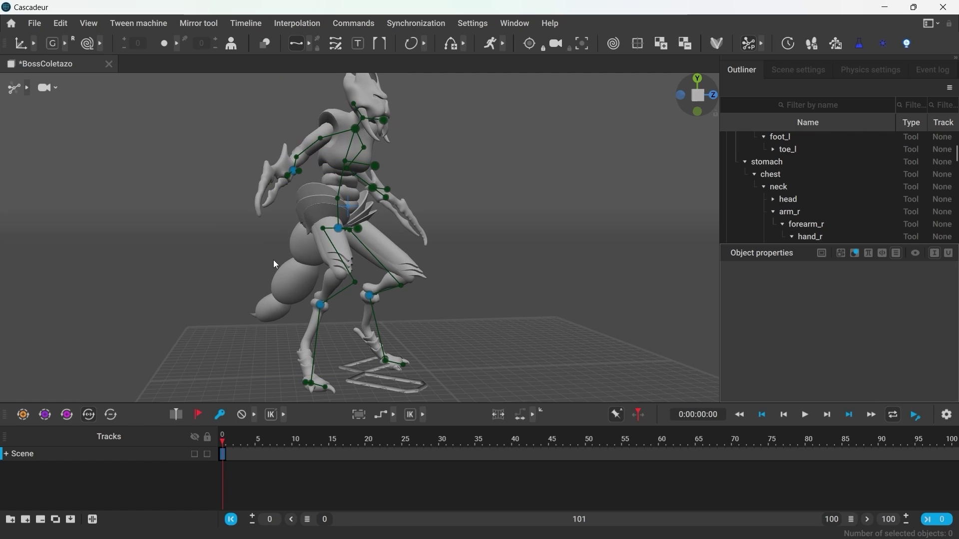
Switch the viewport to point controllers for a close look at the character's legs.
left_click(28, 91)
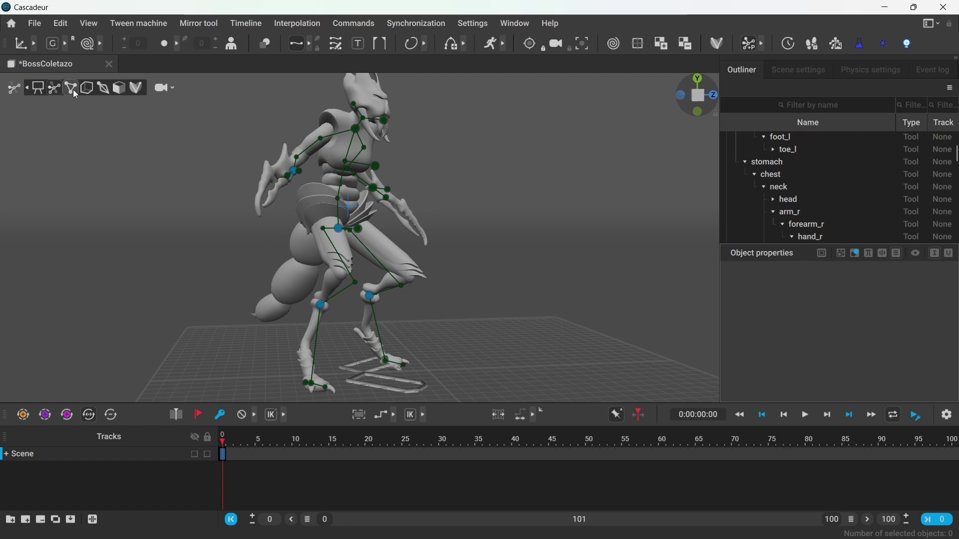
left_click(73, 89)
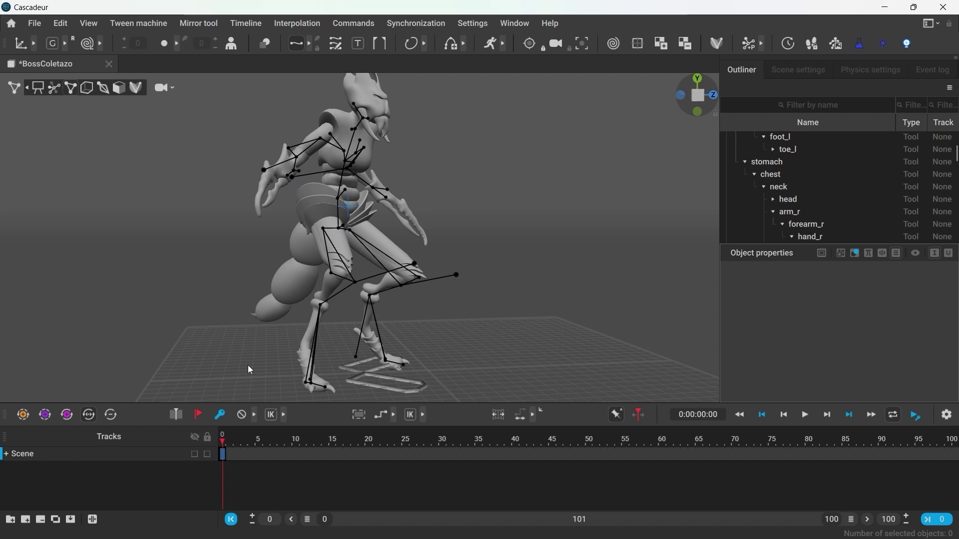
right_click_drag(251, 370, 346, 374)
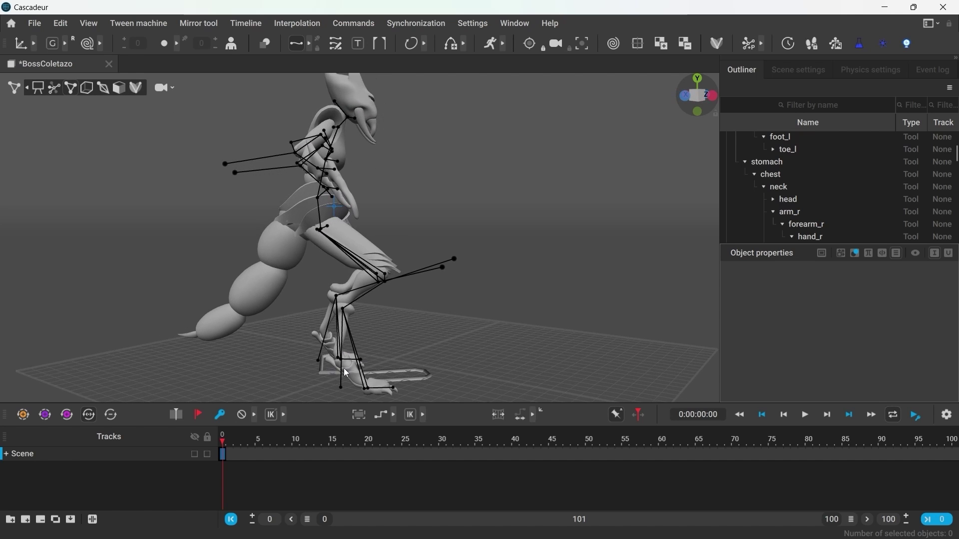
scroll(346, 372, "up", 8)
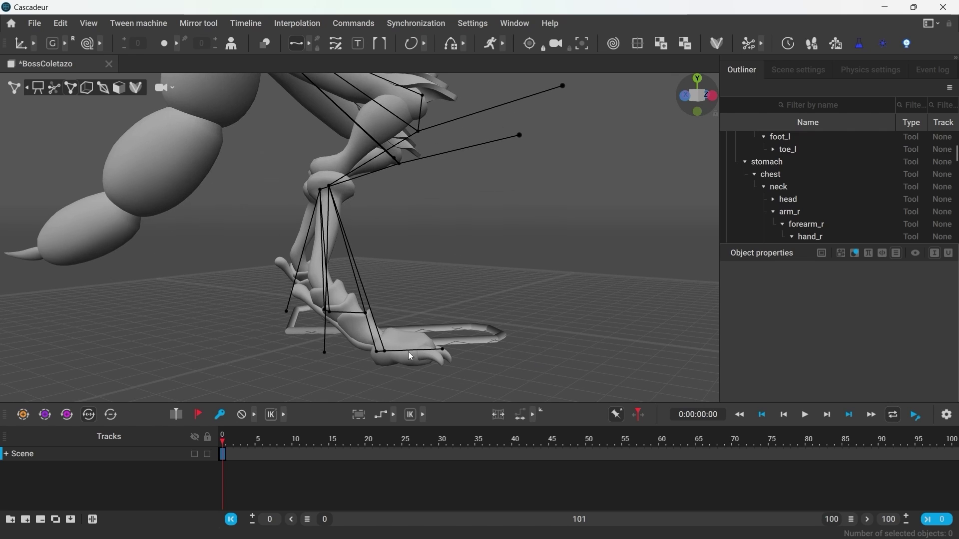
Examine the rig points around the legs, including the right foot's additional point and the points in front of the knees.
left_click_drag(302, 332, 341, 372)
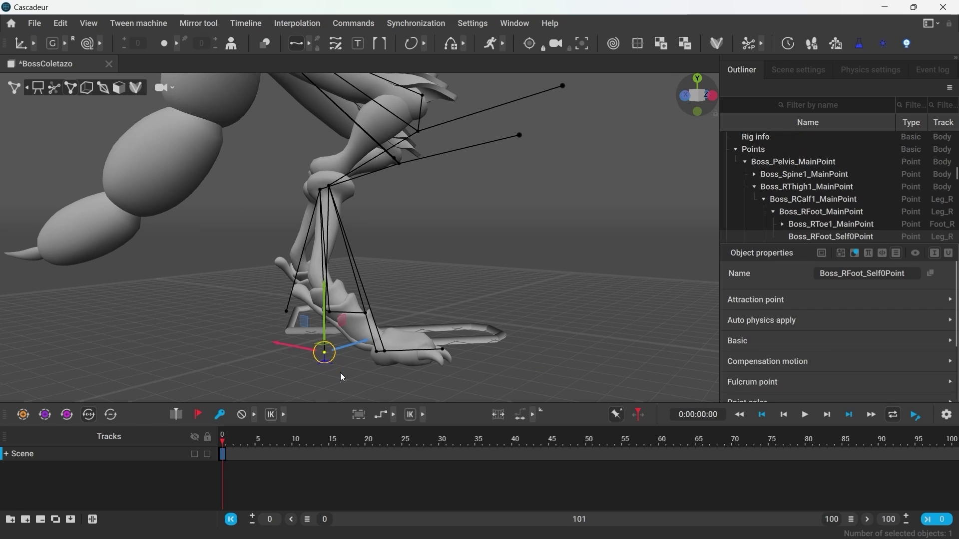
left_click(479, 337)
scroll(430, 299, "down", 5)
left_click_drag(424, 280, 265, 271, "alt")
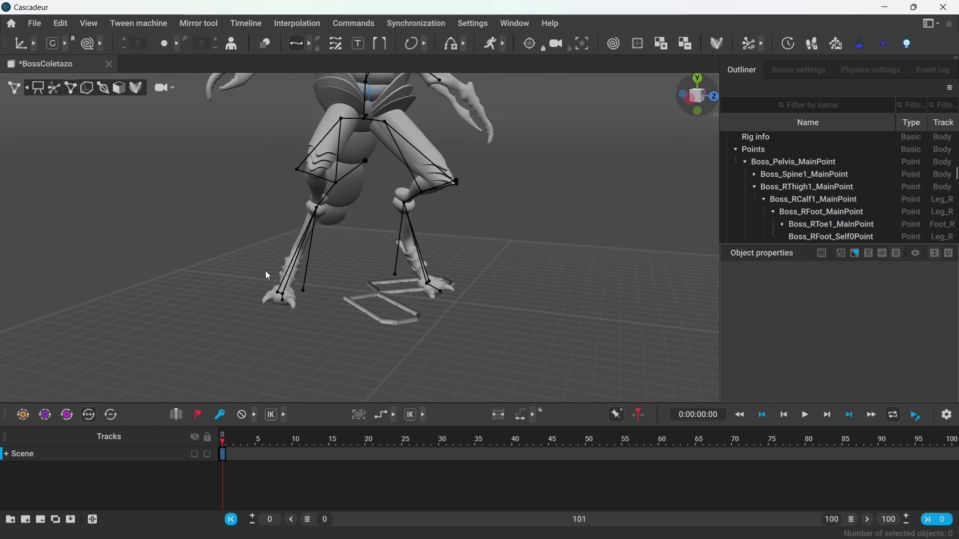
right_click_drag(268, 276, 399, 296)
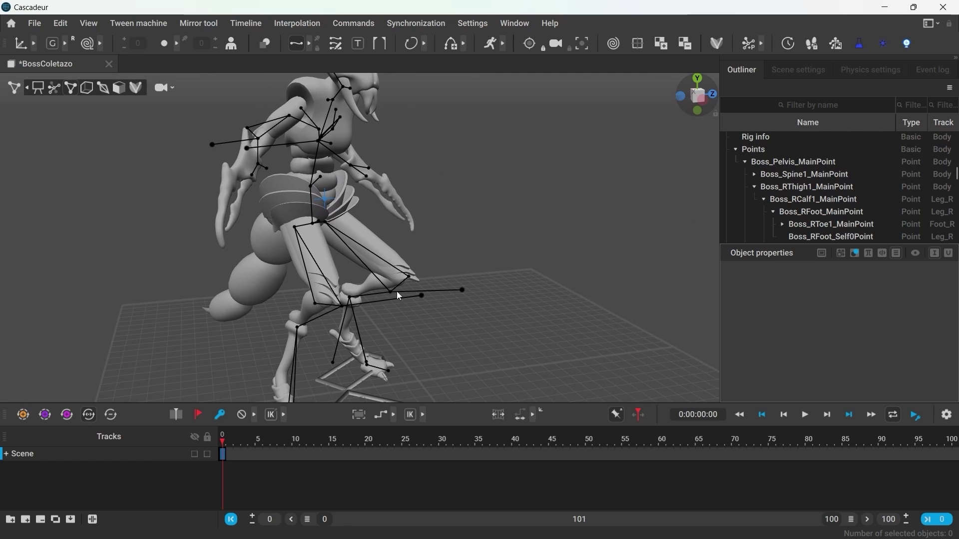
left_click_drag(417, 298, 437, 336)
left_click(555, 277)
right_click_drag(556, 276, 382, 249)
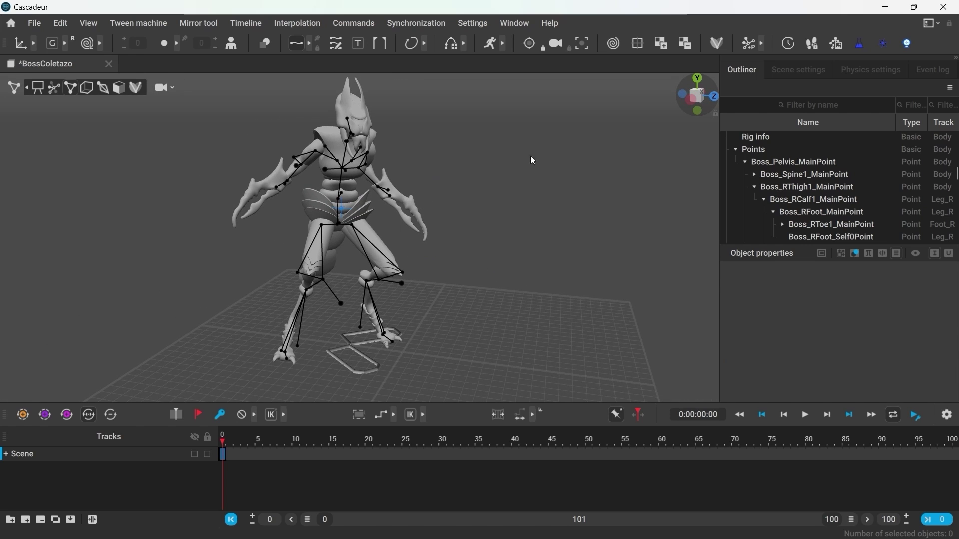
Return the character to rigging mode.
left_click(722, 50)
left_click(435, 314)
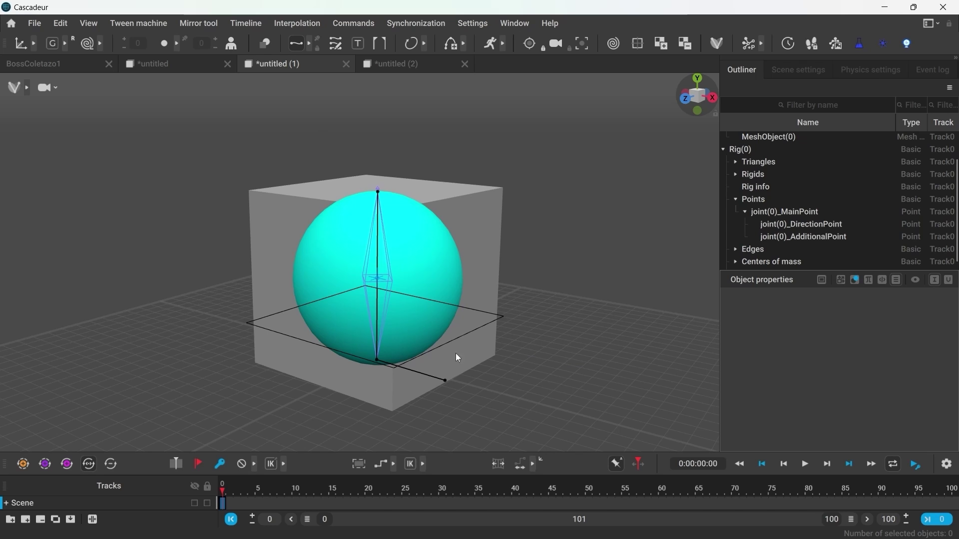
Inspect the parts of the cube joint's rig element: main point, additional point, direction point, box and rigid body.
left_click(376, 360)
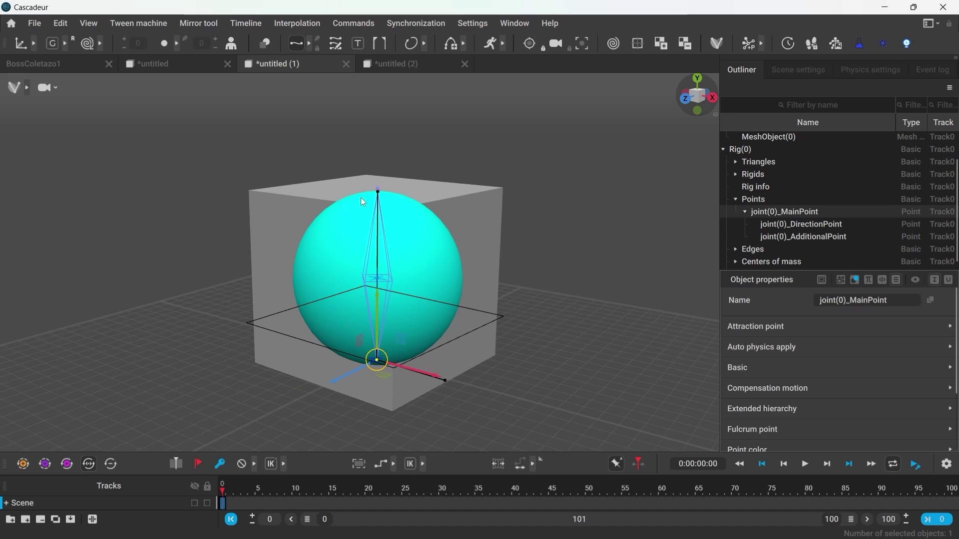
left_click(378, 192)
left_click(445, 381)
left_click(281, 337)
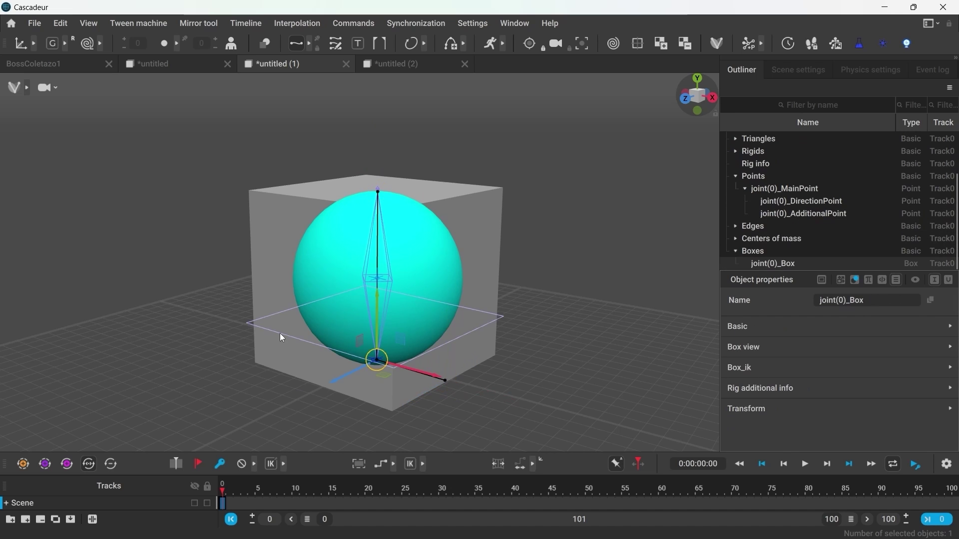
left_click(338, 245)
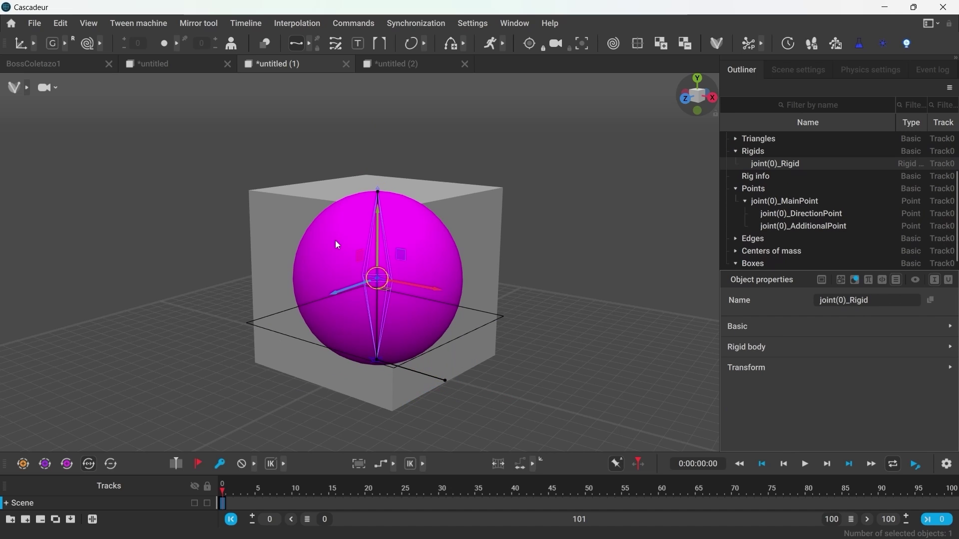
left_click(528, 235)
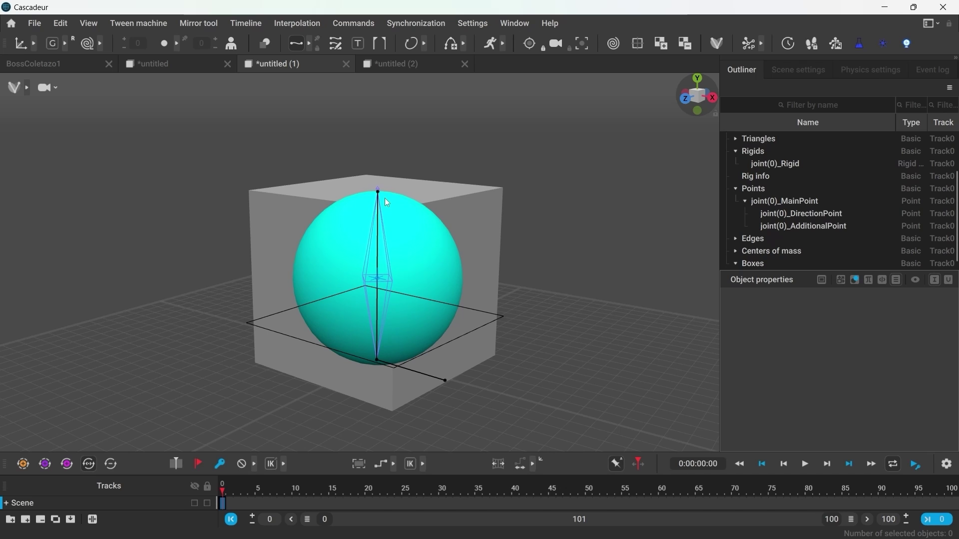
Test the cube's rig by moving its main point, direction point and additional point.
left_click(378, 361)
mouse_move(378, 325)
left_mouse_down()
mouse_move(382, 262)
mouse_move(376, 309)
left_mouse_up()
left_click(458, 369)
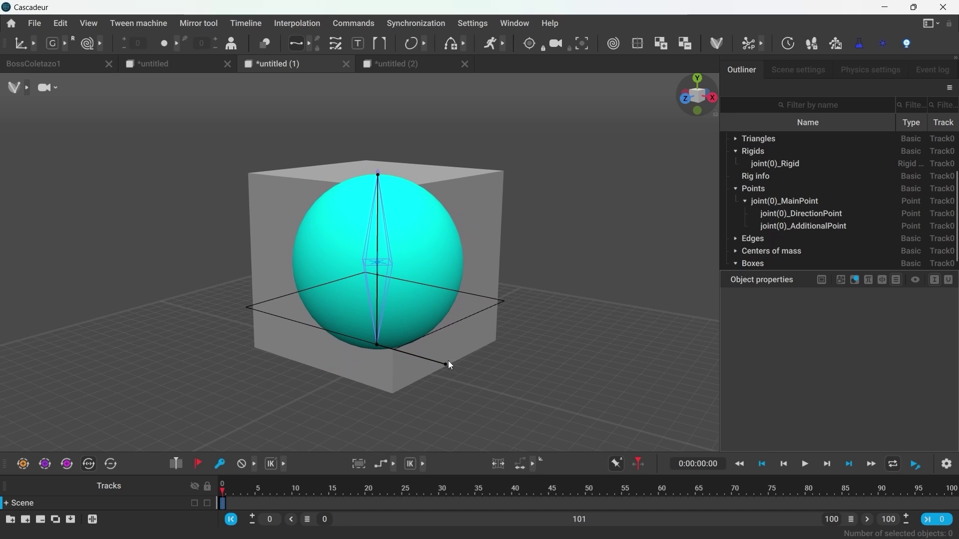
left_click(379, 176)
right_click_drag(392, 177, 414, 236)
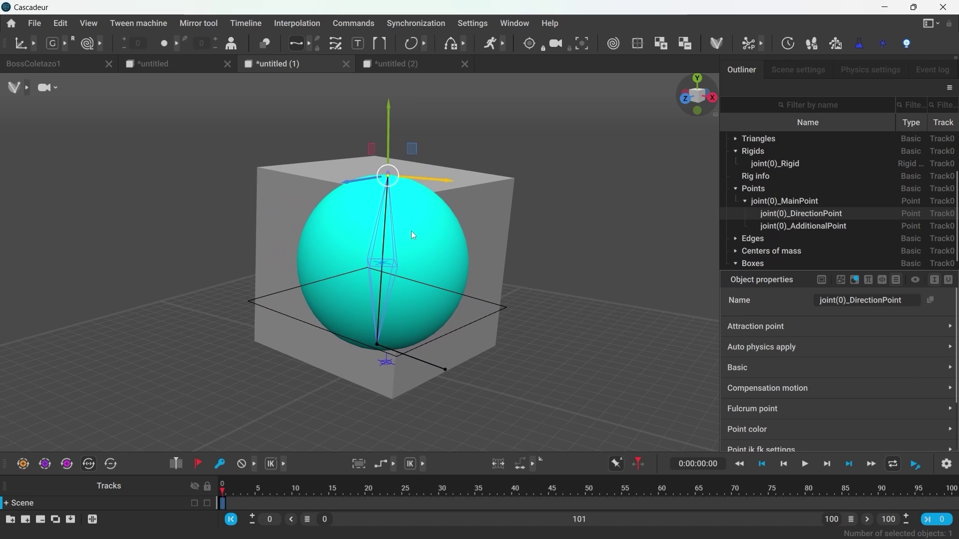
left_click(447, 371)
right_click_drag(449, 374, 442, 405)
left_click(446, 417)
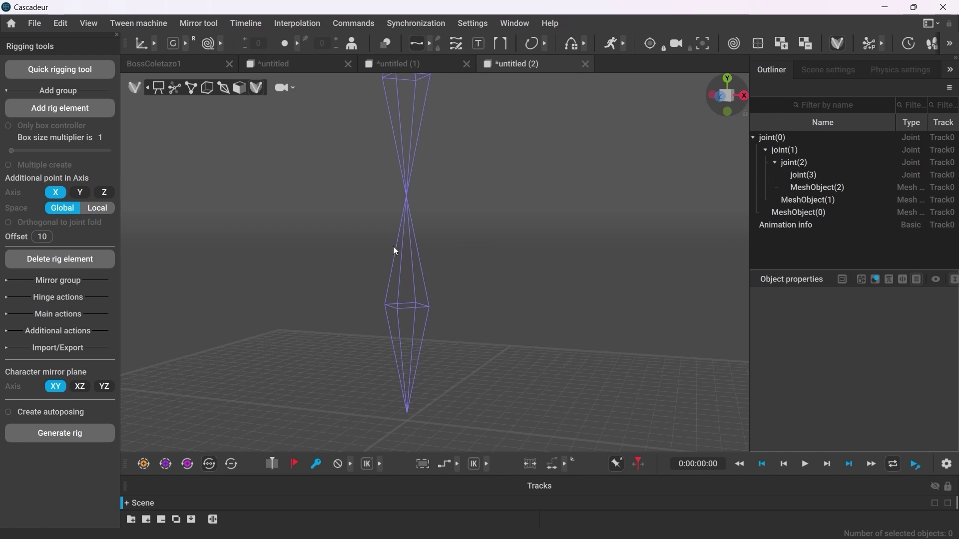
Add a rig element to the chain's lowest joint, joint(0), with its additional point on the global X axis.
left_click(397, 314)
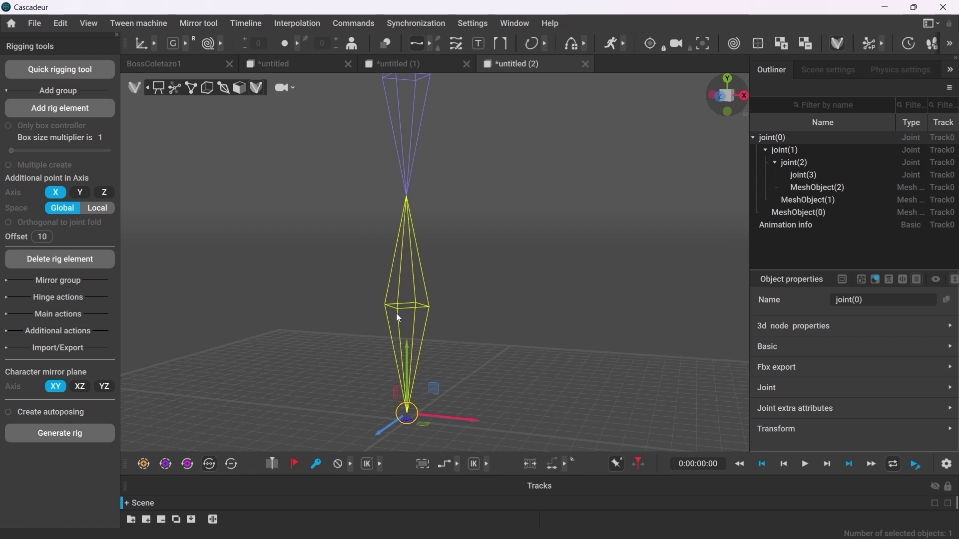
left_click(73, 114)
left_click(223, 238)
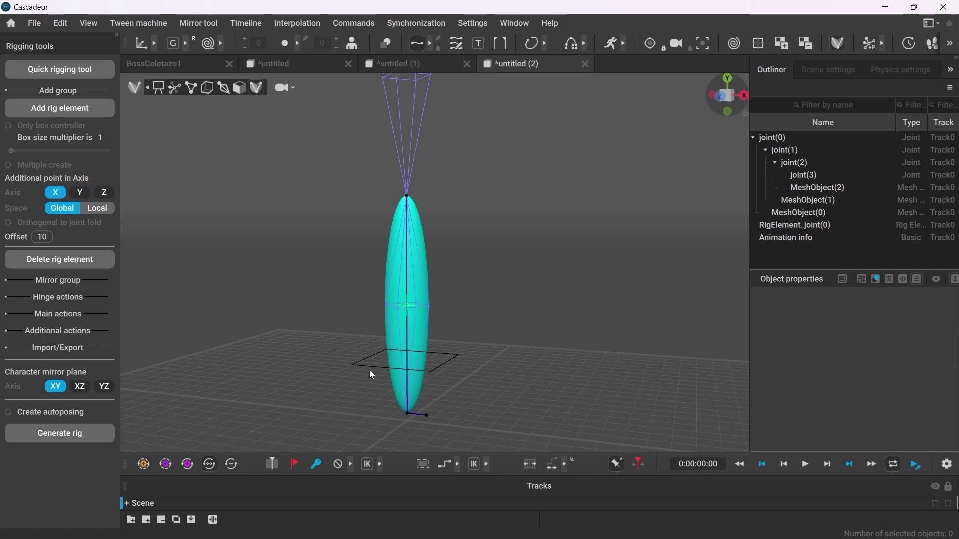
Delete the rig element of the lowest joint, joint(0).
left_click(393, 301)
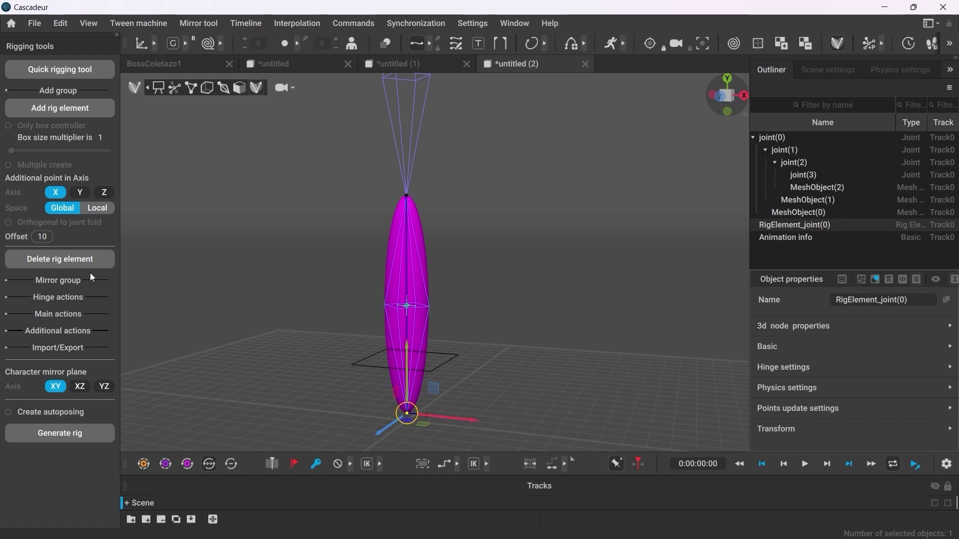
left_click(86, 261)
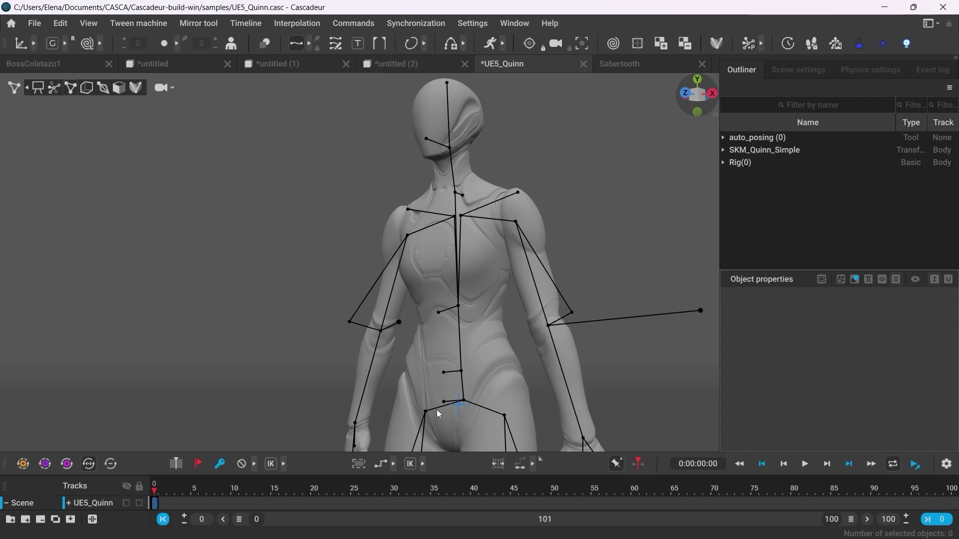
Try swinging the additional points of the UE5_Quinn character's pelvis, spine_02 and spine_04.
left_click(456, 403)
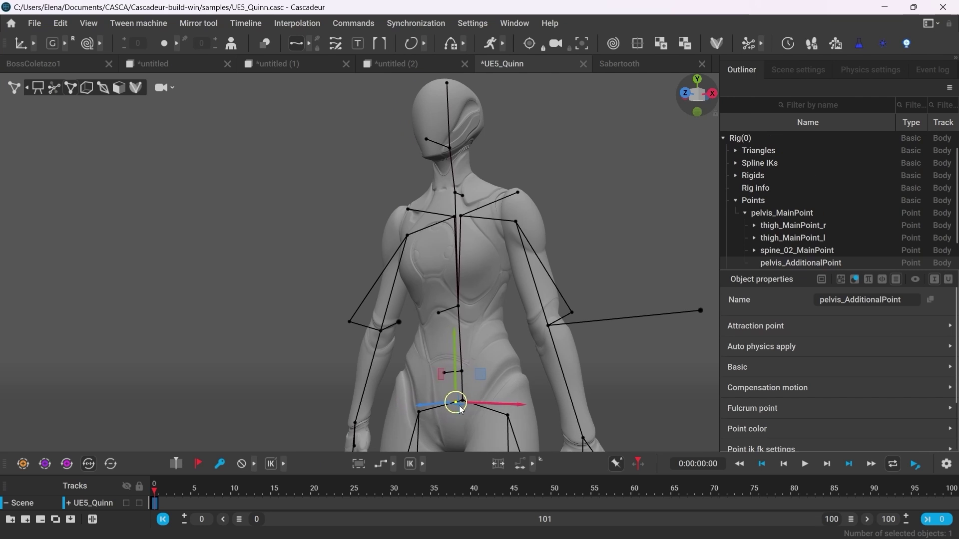
left_click(466, 374)
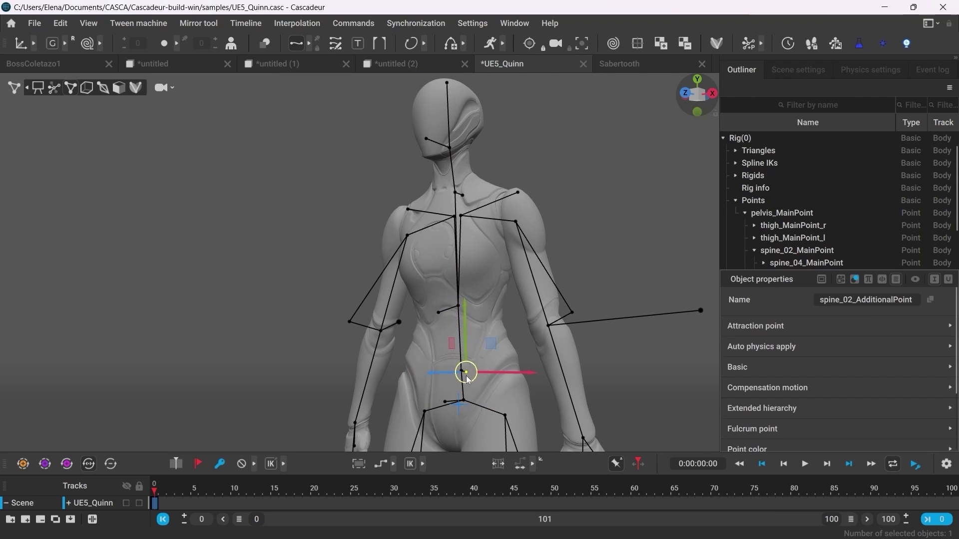
left_click(454, 311)
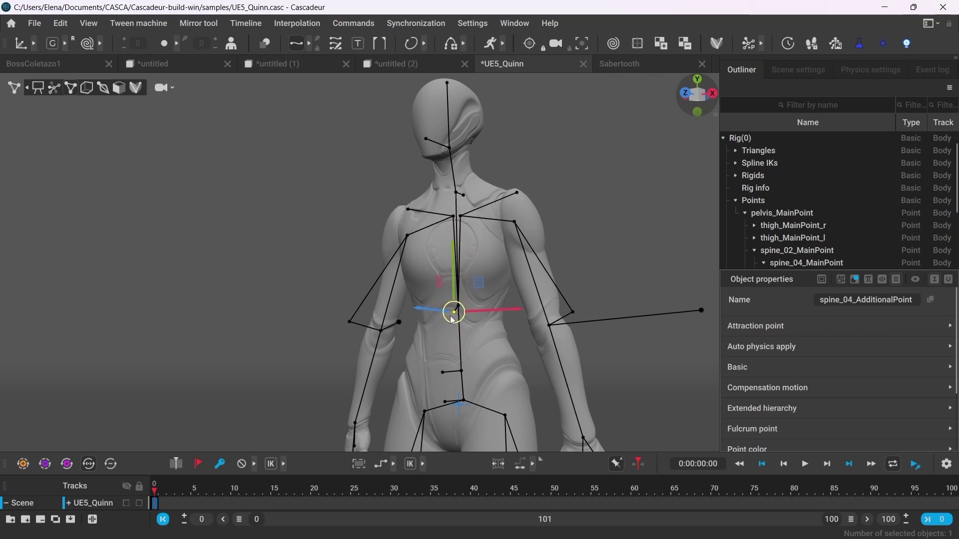
left_click_drag(450, 317, 424, 325)
left_click(427, 364)
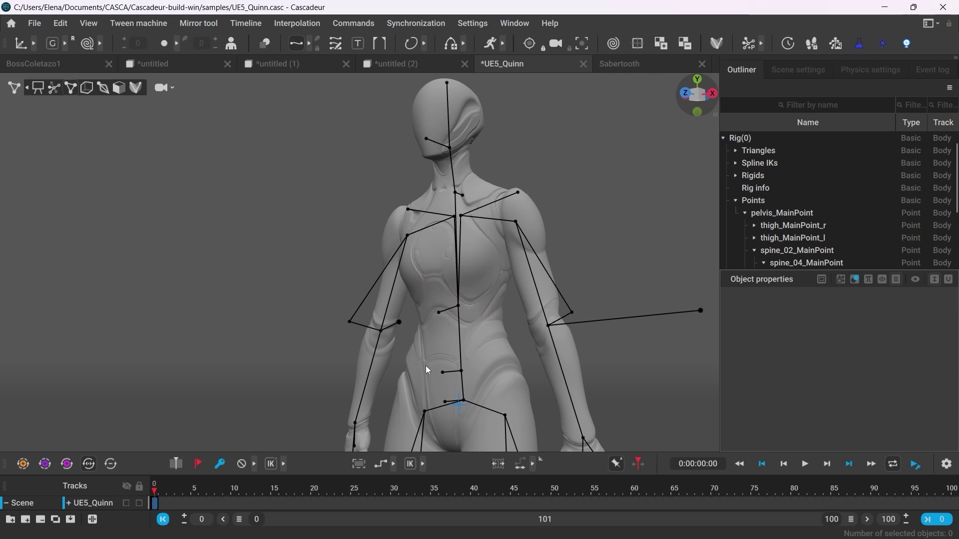
Switch to the Sabertooth scene and inspect the additional points along the animal's back.
left_click(619, 63)
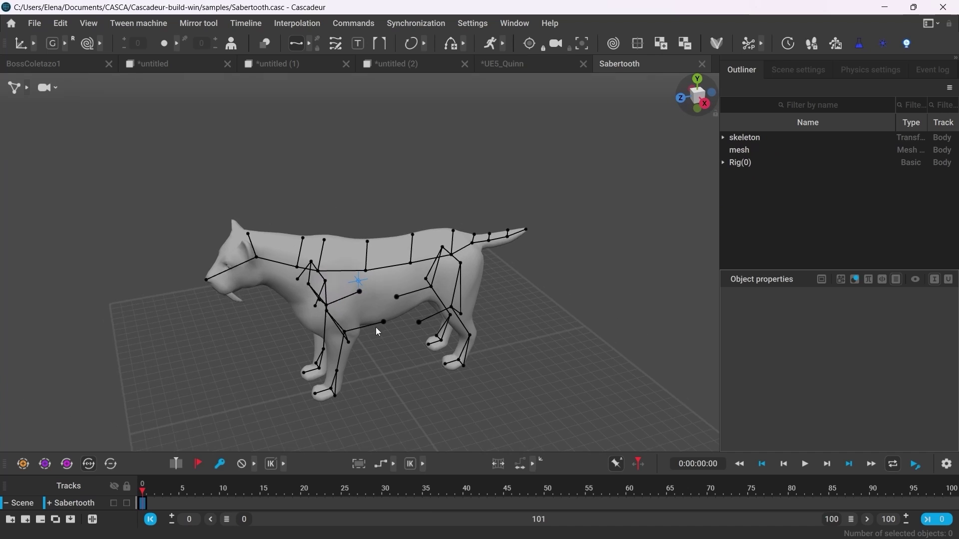
scroll(375, 327, "up", 1)
left_click_drag(320, 238, 319, 238)
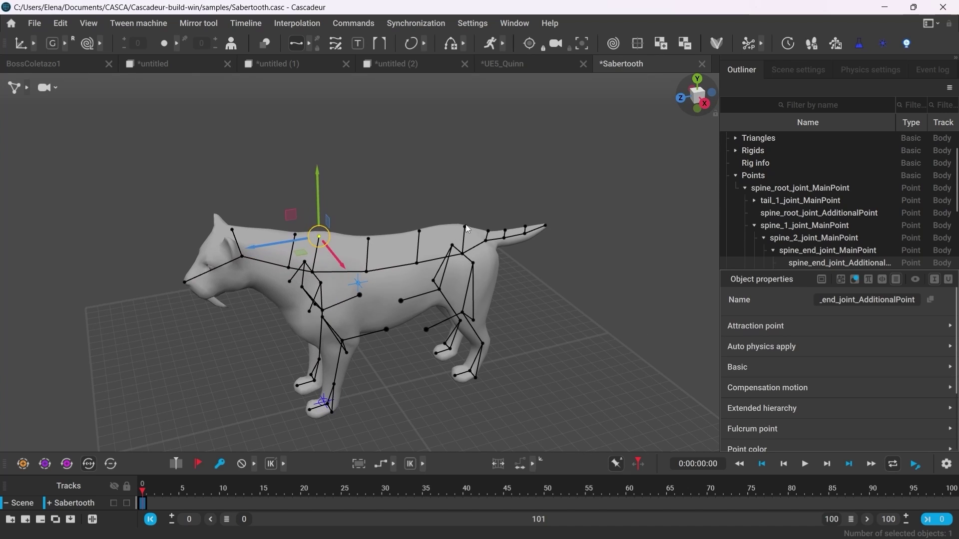
left_click(465, 228)
left_click(379, 303)
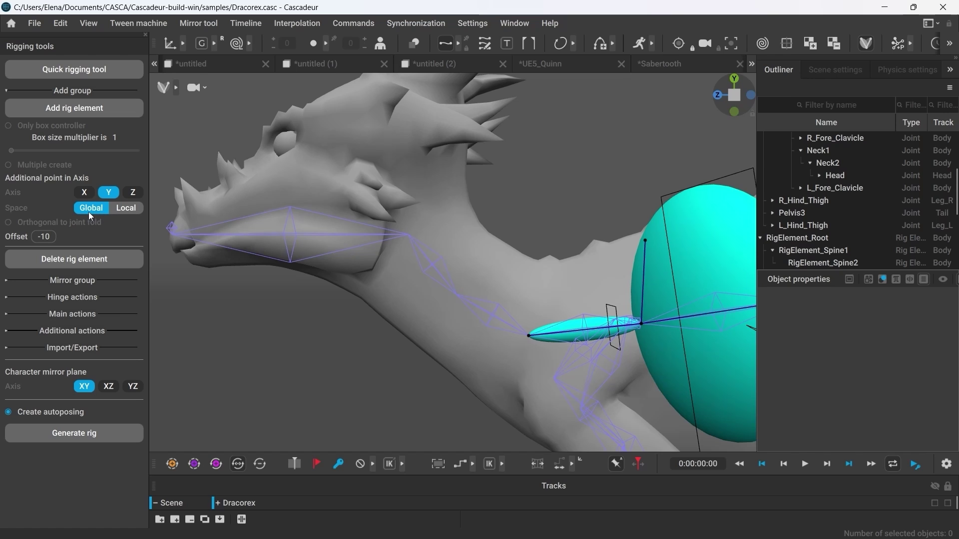
Add a rig element to the Dracorex's Neck1 joint with its additional point on the local Z axis.
left_click(481, 322)
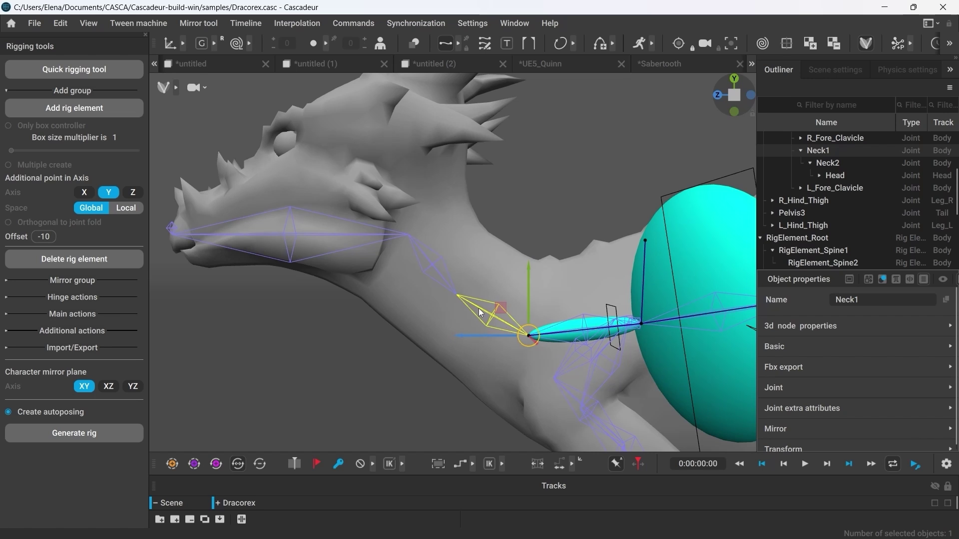
left_click(201, 43)
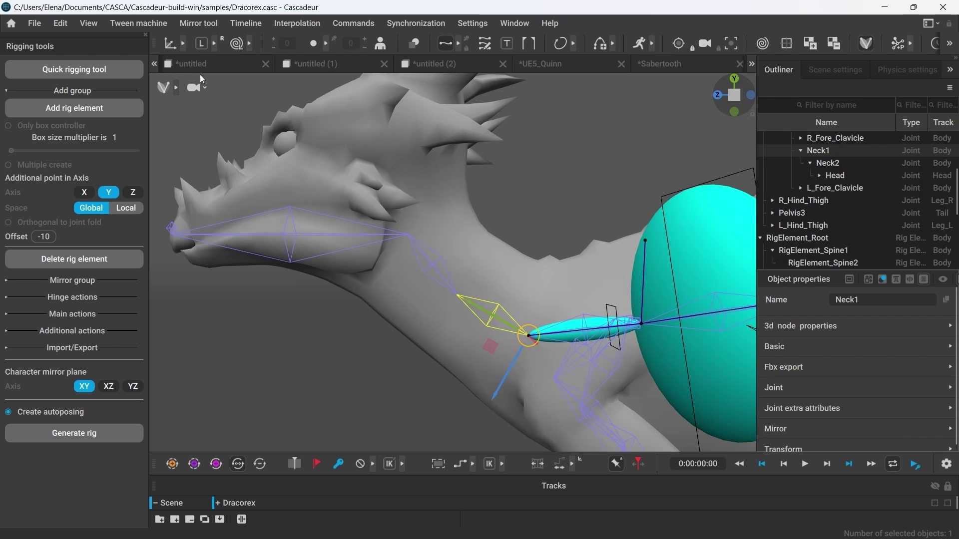
left_click(125, 208)
left_click(133, 193)
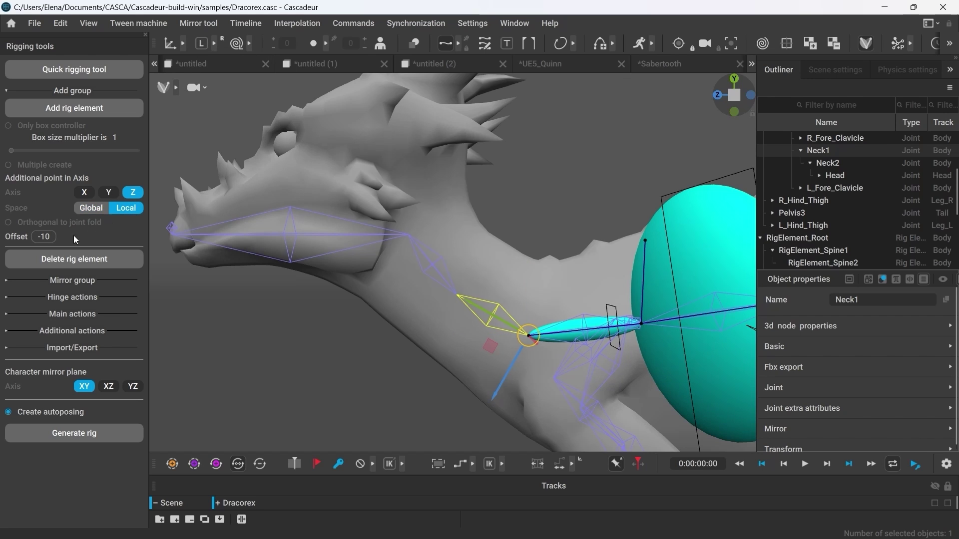
left_click(94, 109)
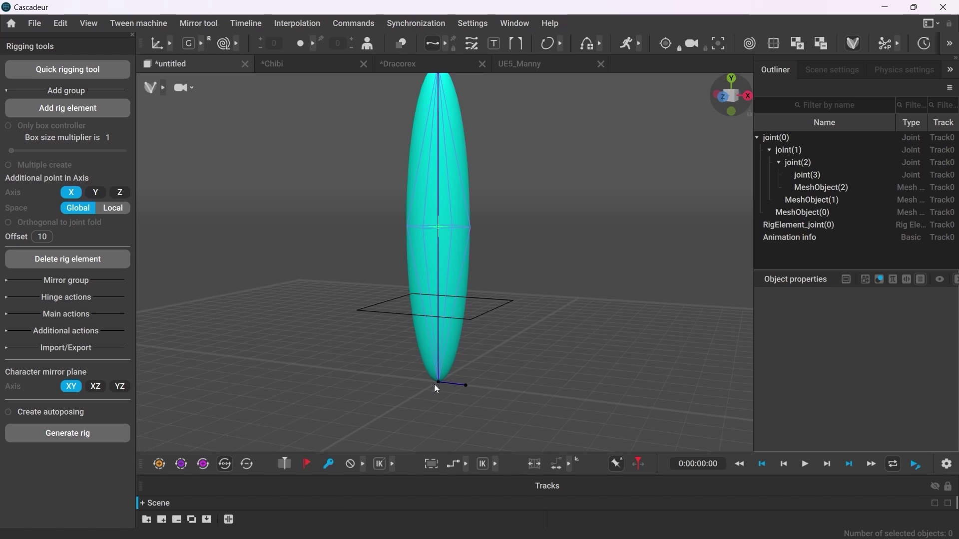
Move the additional point at the base of joint(0)'s rig element.
left_click(465, 386)
left_click_drag(475, 389, 475, 415)
left_click(474, 444)
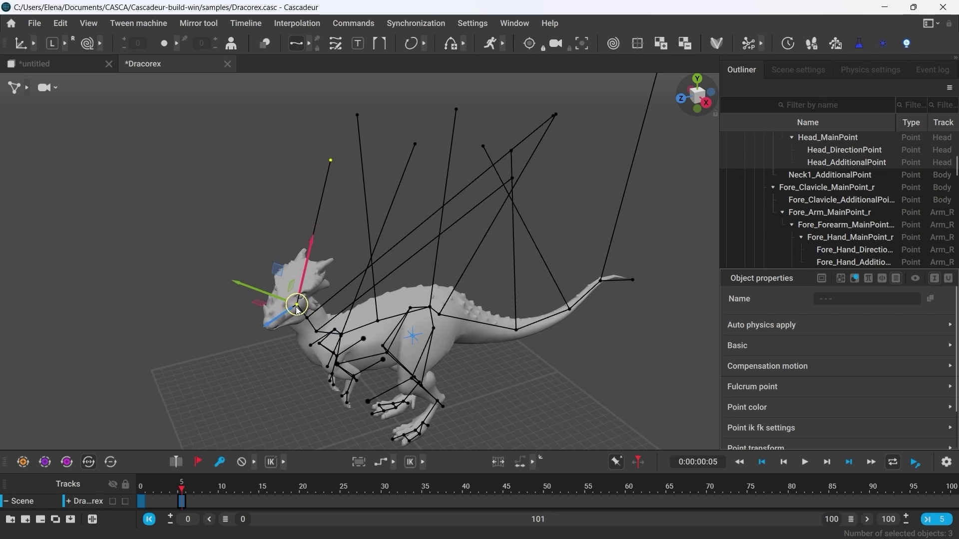
Move the Dracorex's selected head points to test a rig with distant additional points.
left_click_drag(295, 299, 316, 288)
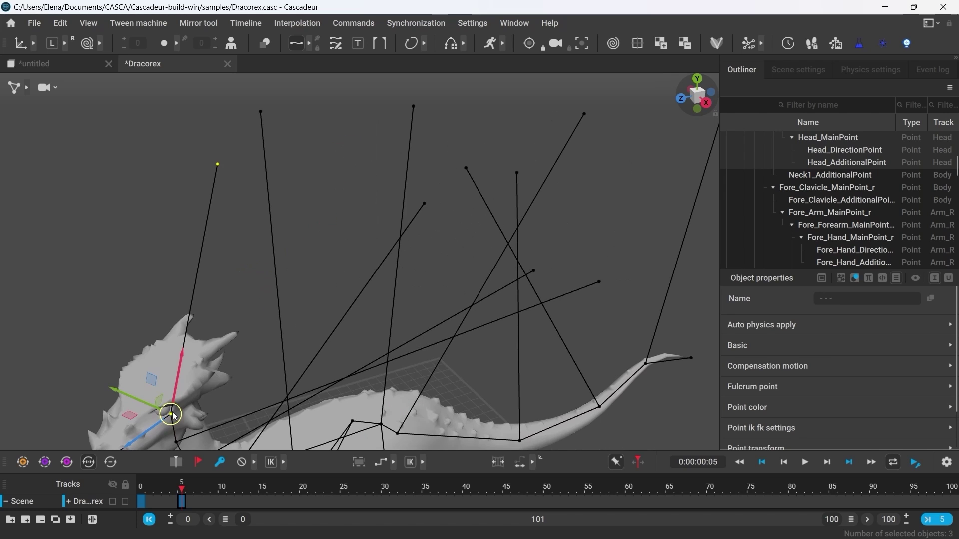
left_click_drag(173, 412, 217, 352)
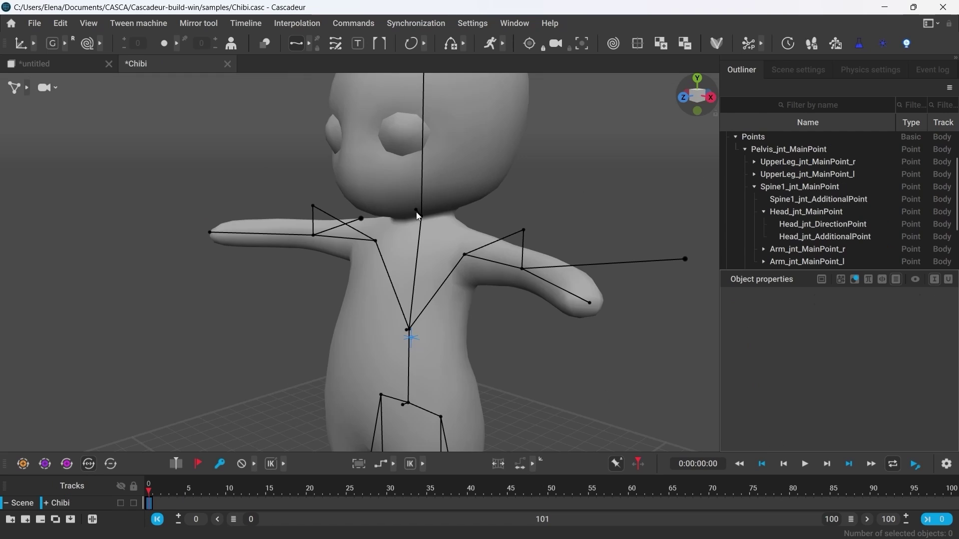
Test the closely placed additional points at the Chibi character's head and chest by moving them.
left_click(423, 212)
left_click_drag(422, 214, 410, 223)
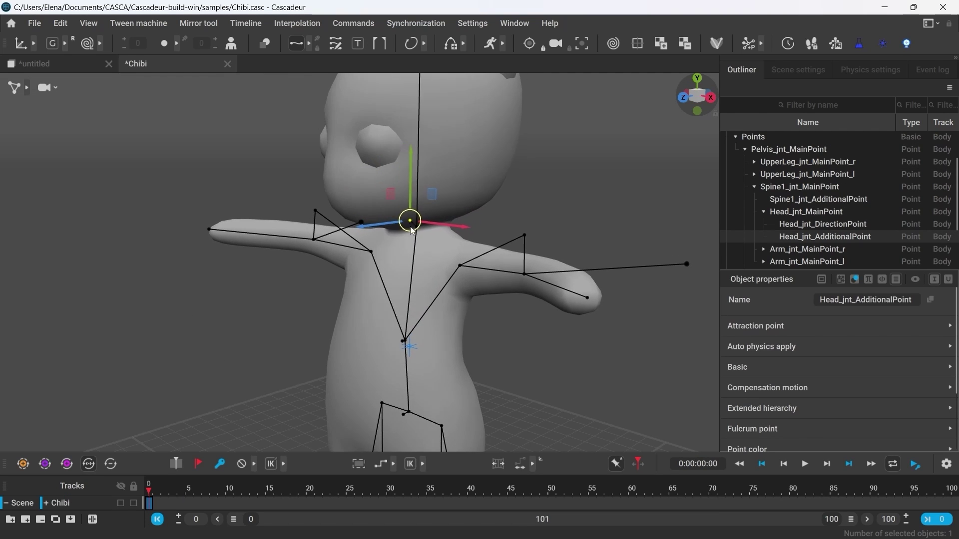
left_click(401, 345)
left_click_drag(401, 345, 407, 347)
left_click(392, 367)
left_click(391, 366)
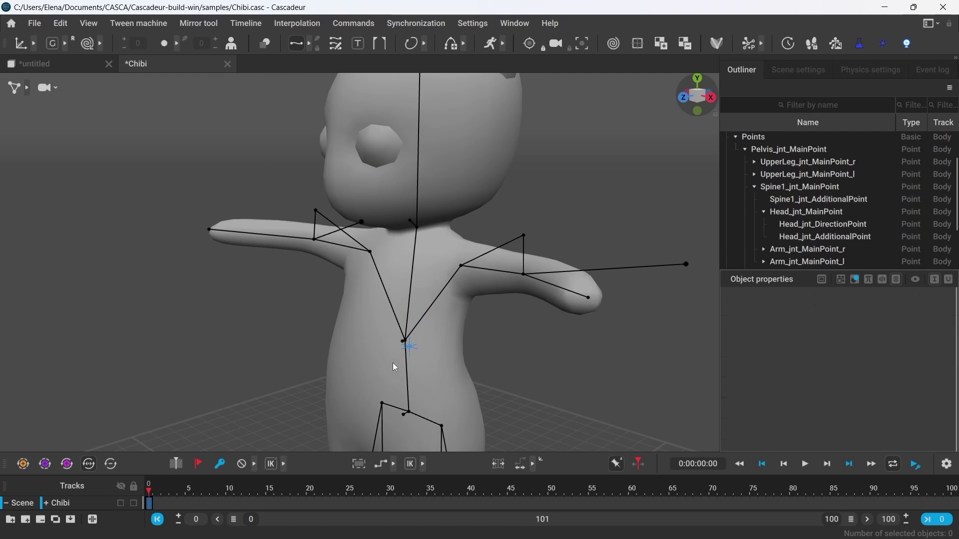
left_click(401, 342)
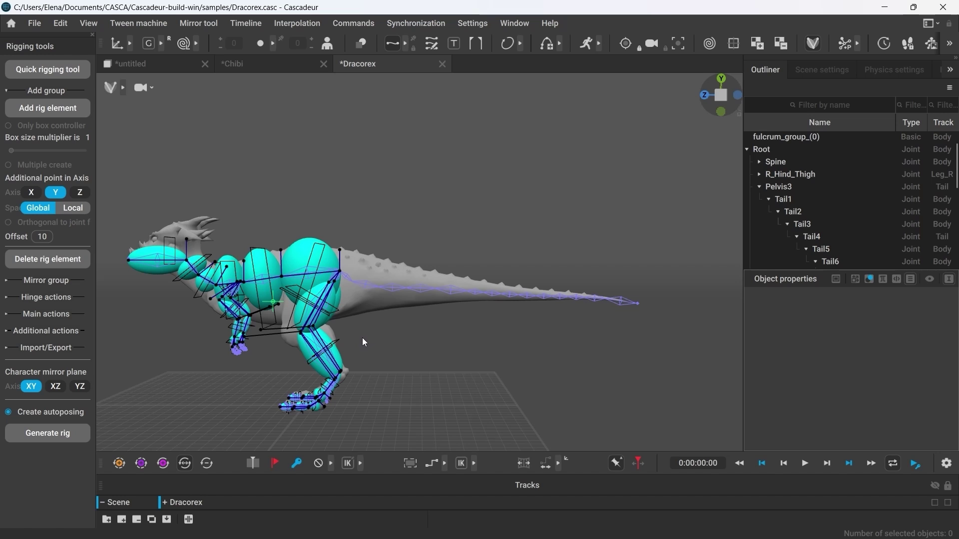
Add a rig element spanning the Dracorex's tail joints from Pelvis3 to Tail3.
right_click_drag(361, 338, 544, 363, "alt")
middle_click_drag(544, 364, 506, 337, "alt")
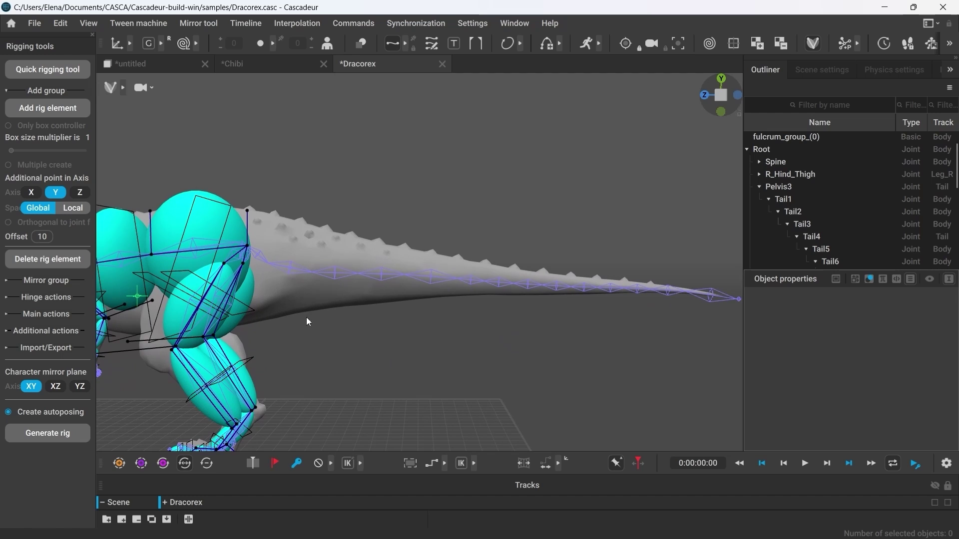
left_click(291, 269)
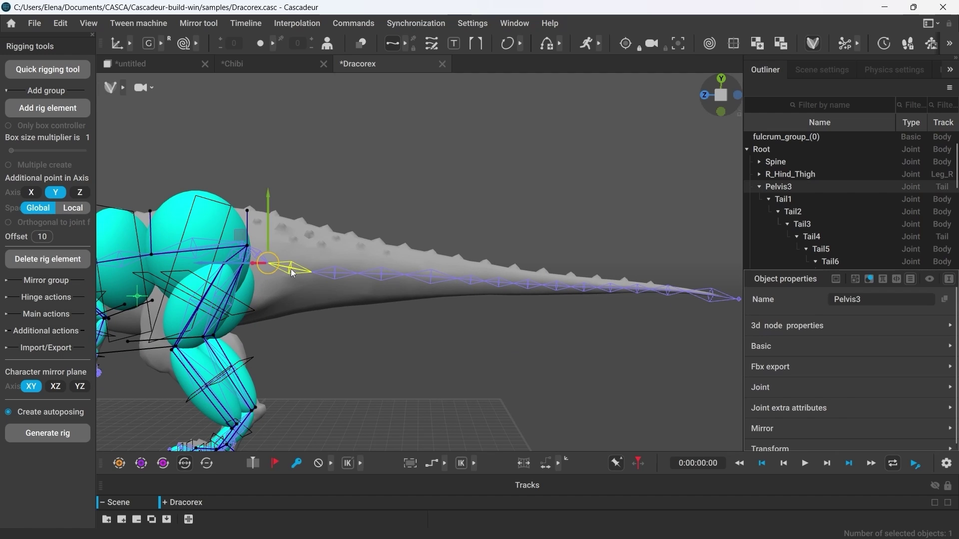
left_click(445, 278, "shift")
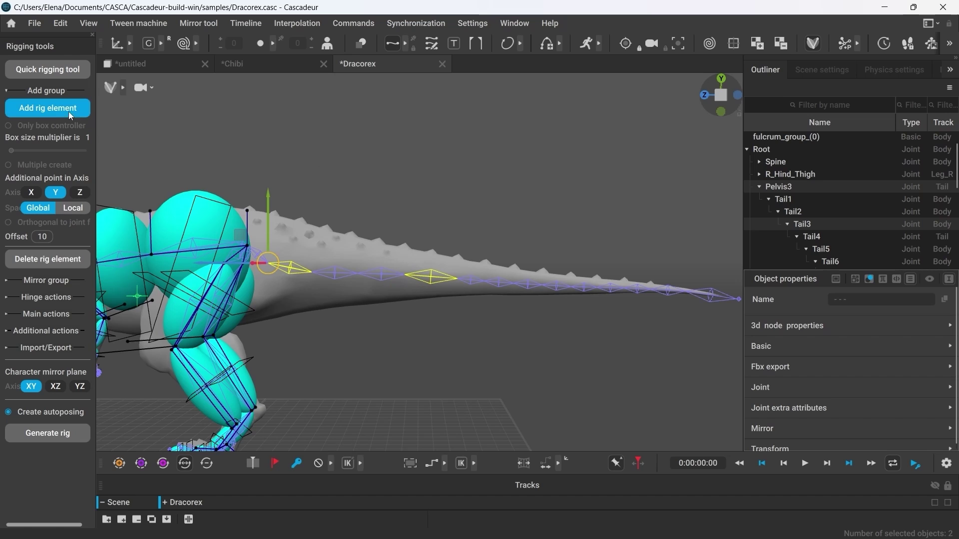
left_click(56, 109)
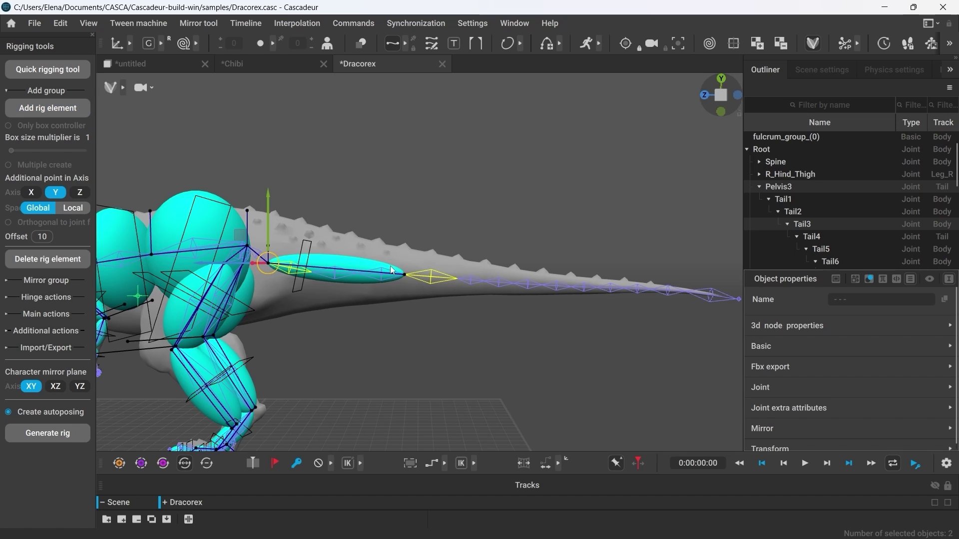
Add a rig element spanning the tail joints from Tail3 to Tail6.
left_click(423, 284)
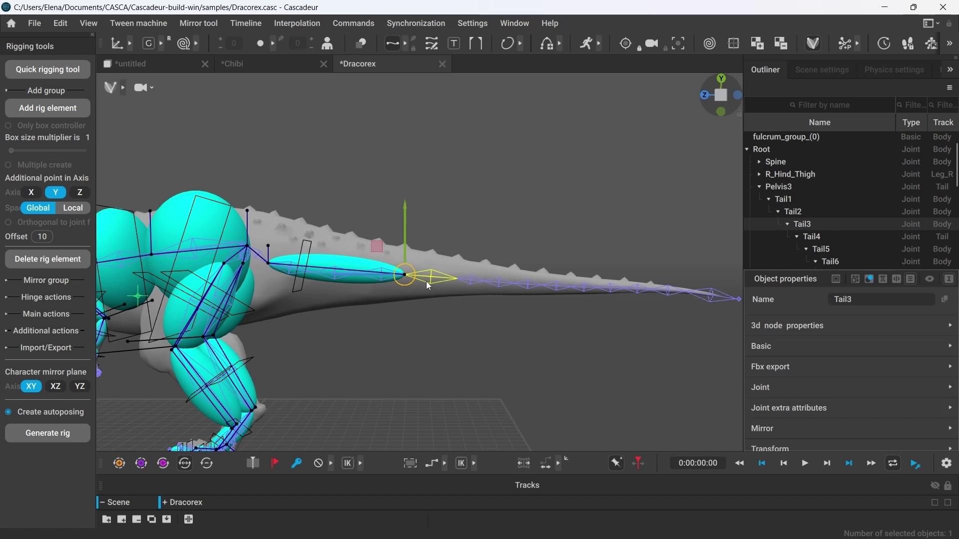
left_click(522, 288, "ctrl")
left_click(75, 111)
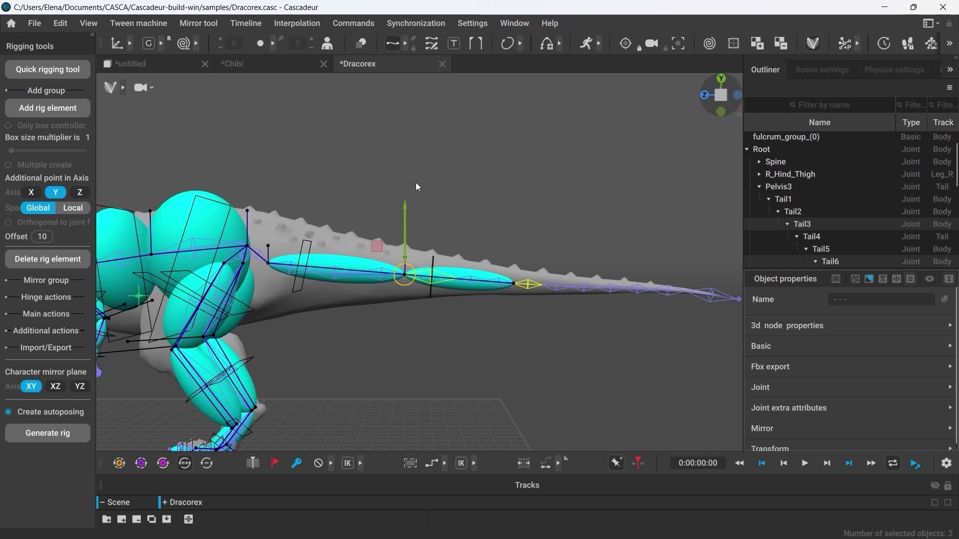
left_click(429, 184)
Add a rig element spanning the tail joints from Tail6 to Tail9.
left_click(529, 288)
left_click(611, 289, "ctrl")
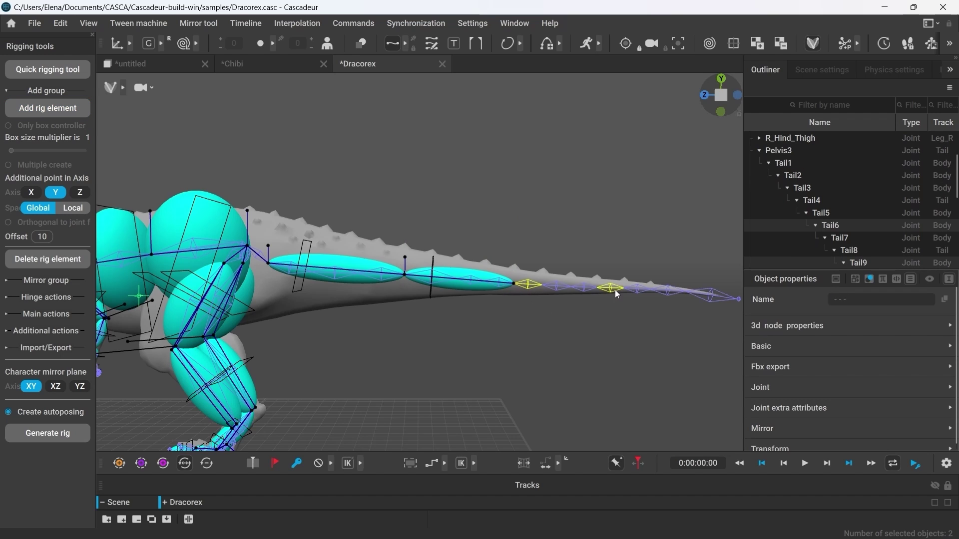
left_click(68, 110)
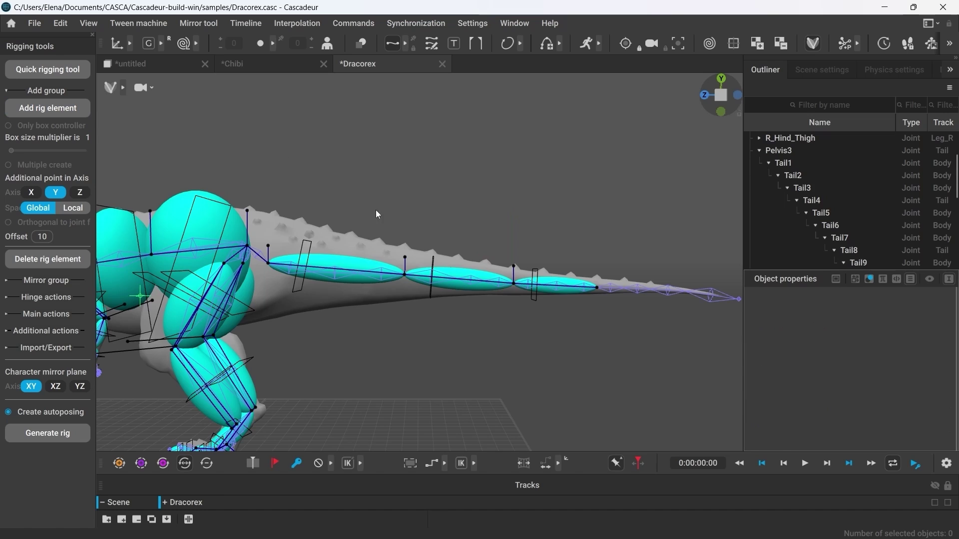
Inspect the Pelvis3, Tail3 and Tail6 rig elements along the tail one after another.
left_click(341, 260)
left_click(466, 275)
left_click(559, 283)
left_click(339, 324)
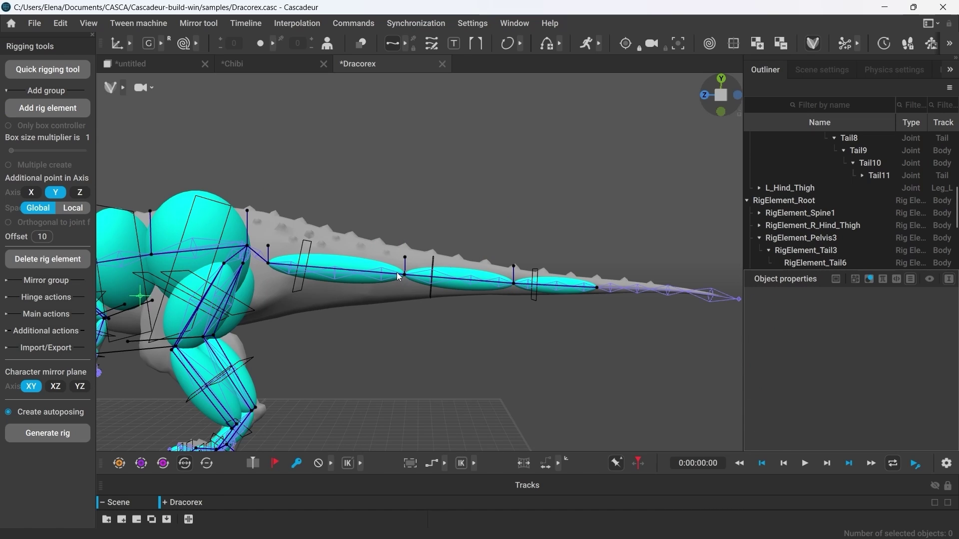
Shift the Tail6 rig element's direction point toward the tail tip and raise its additional point well above the tail.
left_click(597, 288)
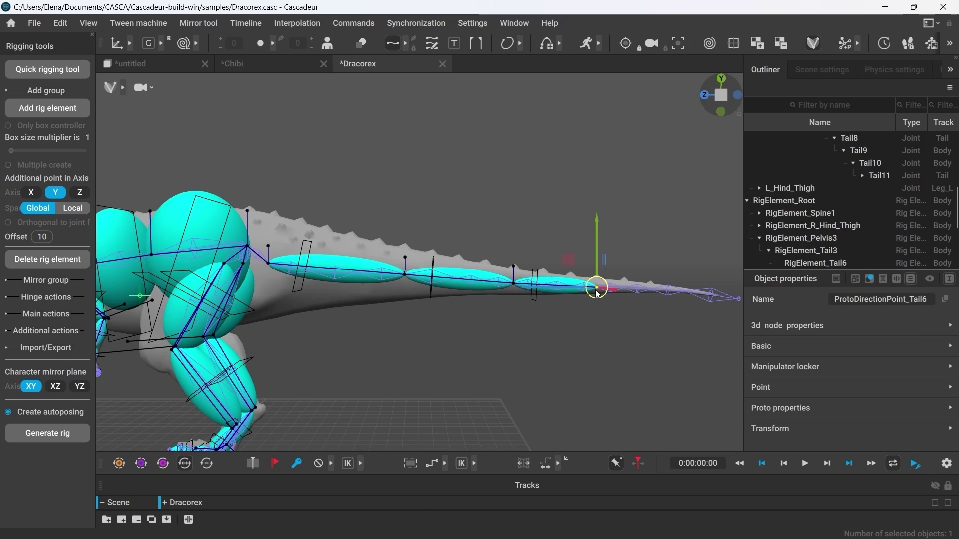
left_click_drag(597, 289, 617, 292)
left_click(540, 313)
left_click_drag(514, 265, 528, 220)
left_click(501, 303)
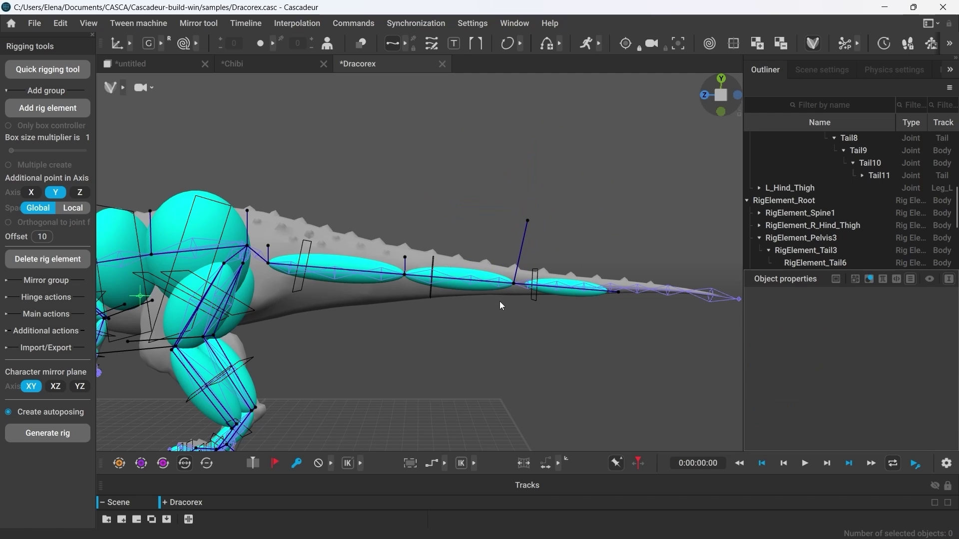
Move the base points of the Tail3 and Pelvis3 rig elements up off the tail joints.
left_click(404, 275)
left_click_drag(403, 274, 419, 249)
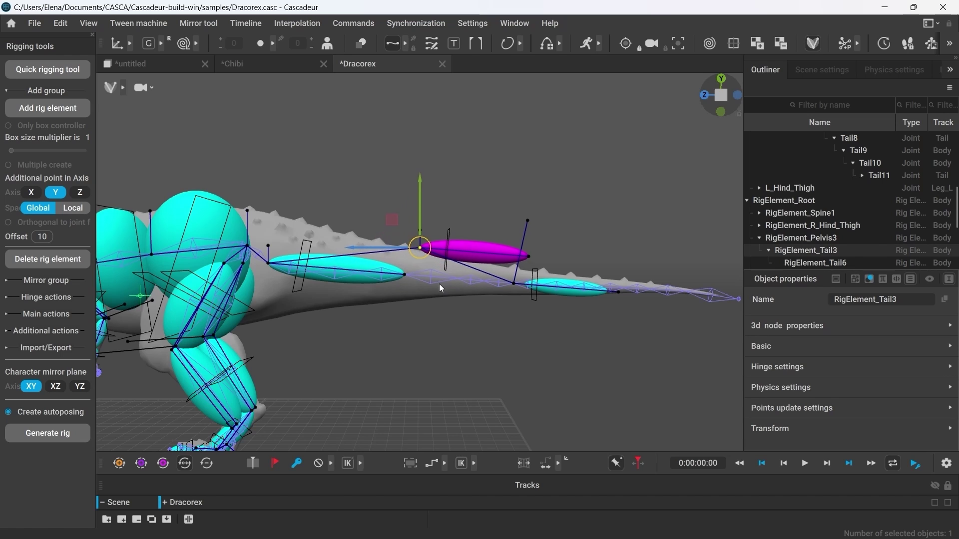
left_click(439, 283)
left_click(437, 311)
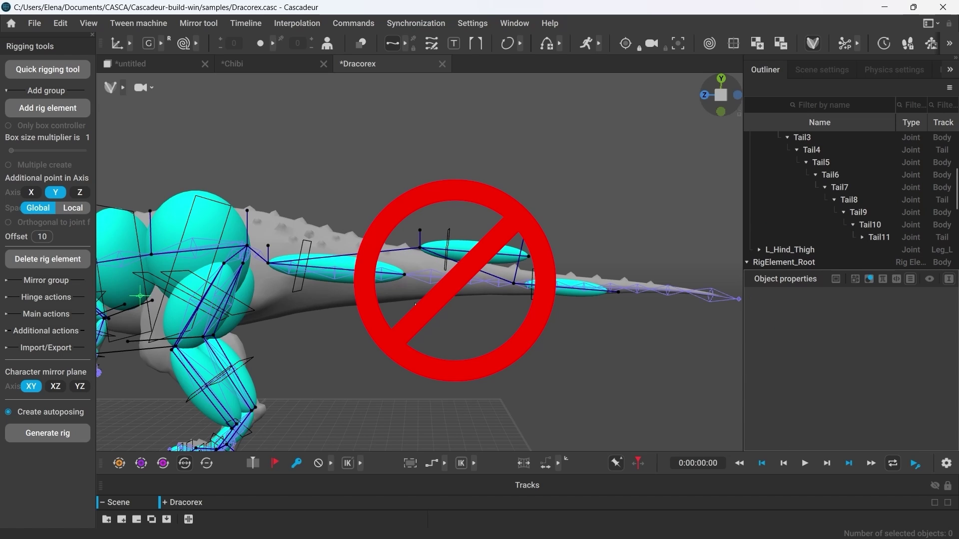
left_click(267, 263)
left_click_drag(268, 263, 286, 203)
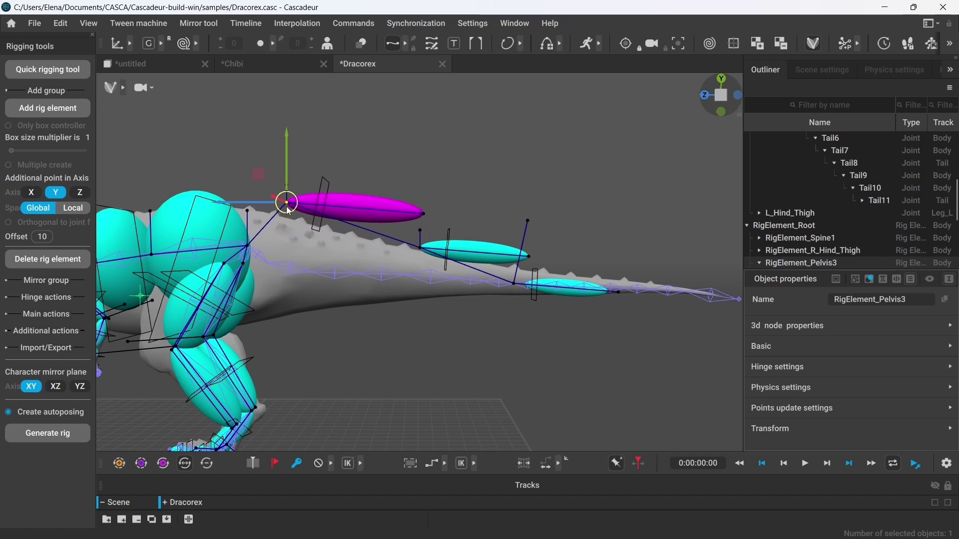
left_click(354, 306)
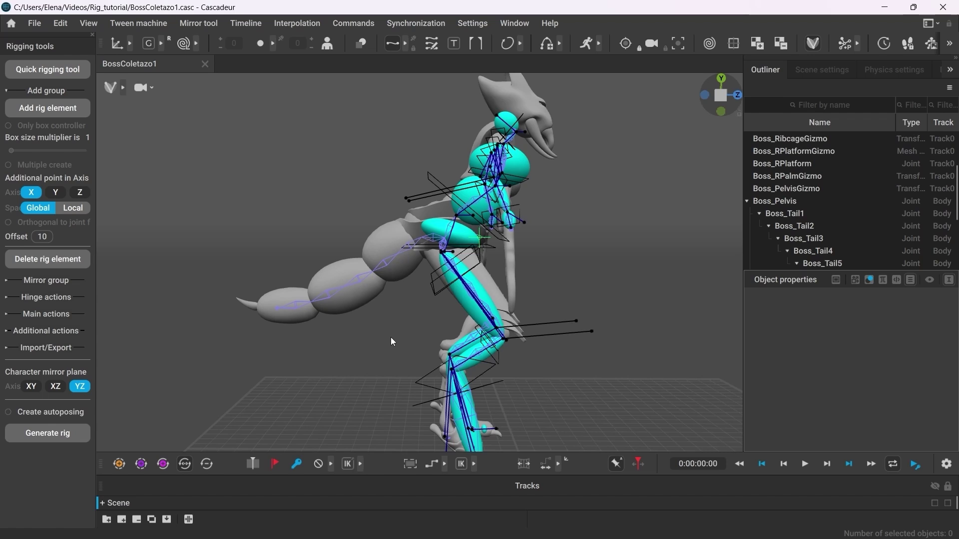
Select the Boss_Tail1 joint, show its local axes, and set additional points to the Y axis in local space.
left_click(406, 255)
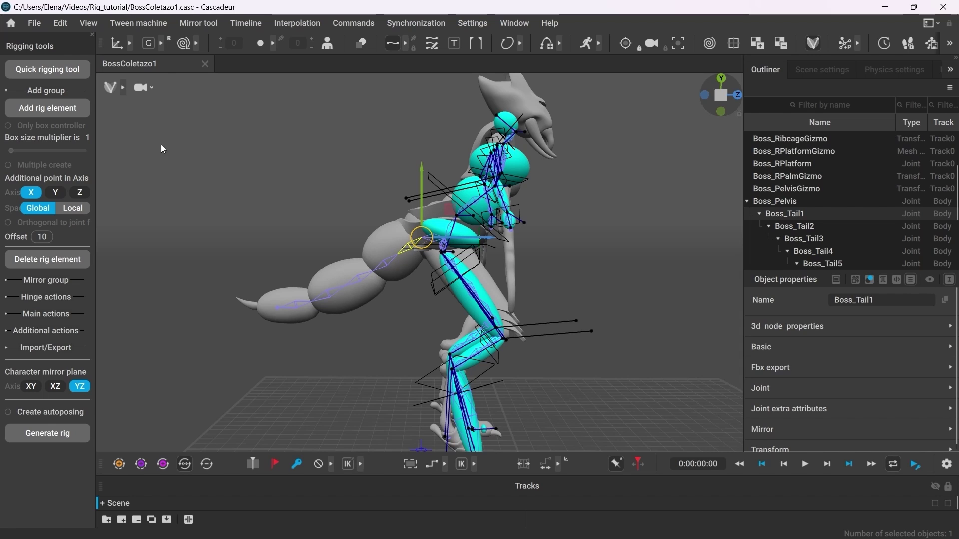
left_click(162, 49)
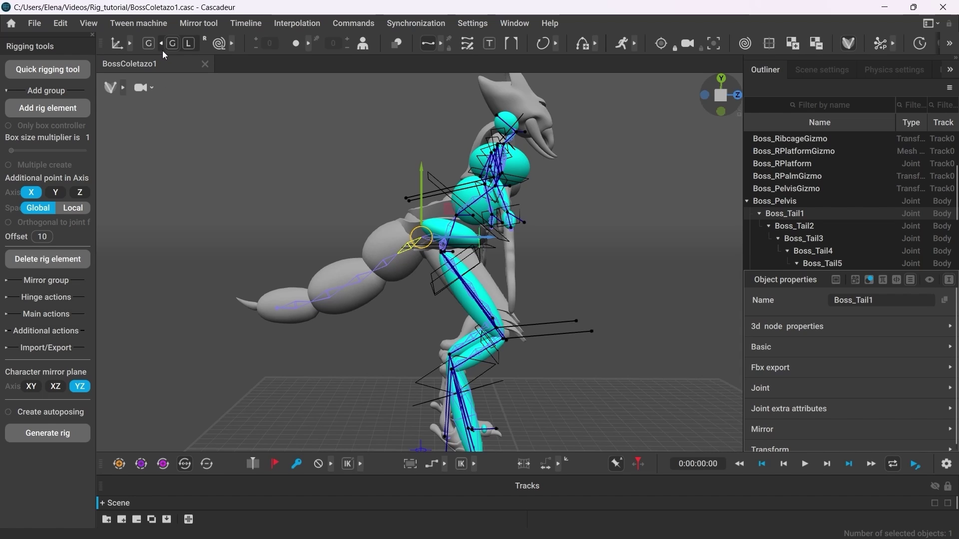
left_click(190, 44)
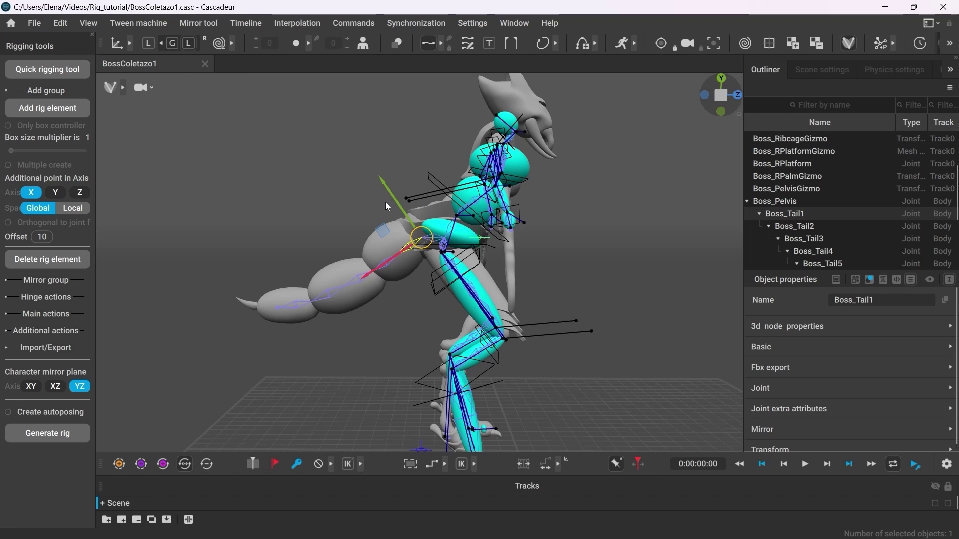
left_click(55, 193)
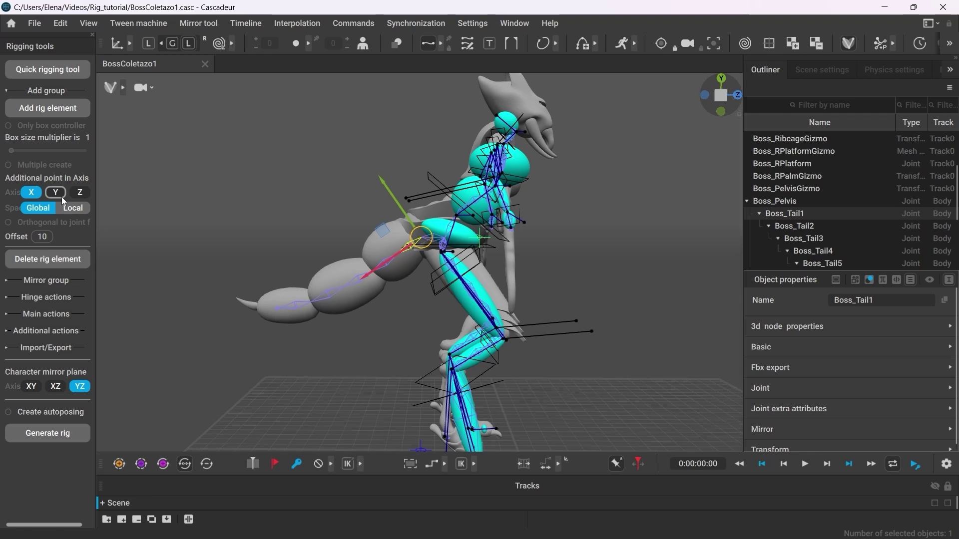
left_click(72, 210)
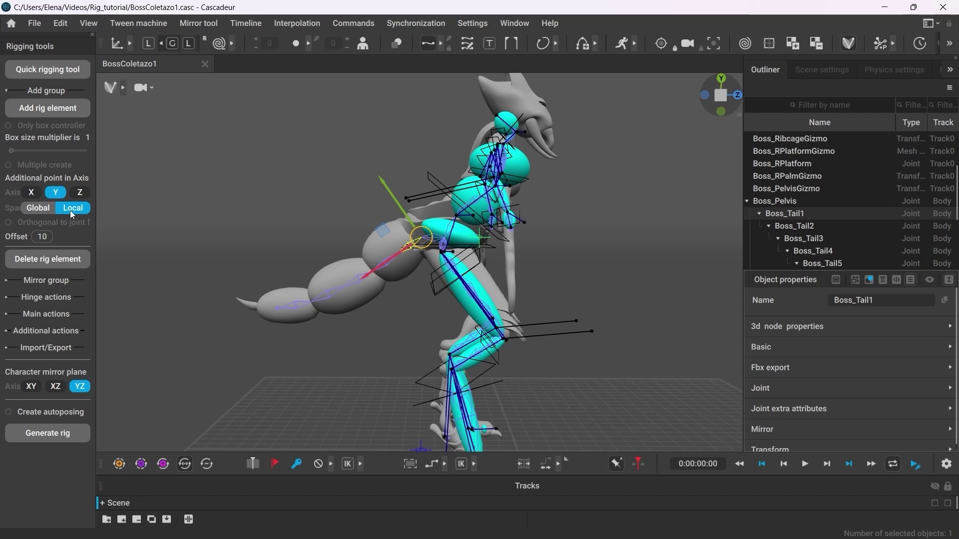
Add a rig element spanning the tail joints from Boss_Tail1 to Boss_Tail3.
left_click(358, 279, "shift")
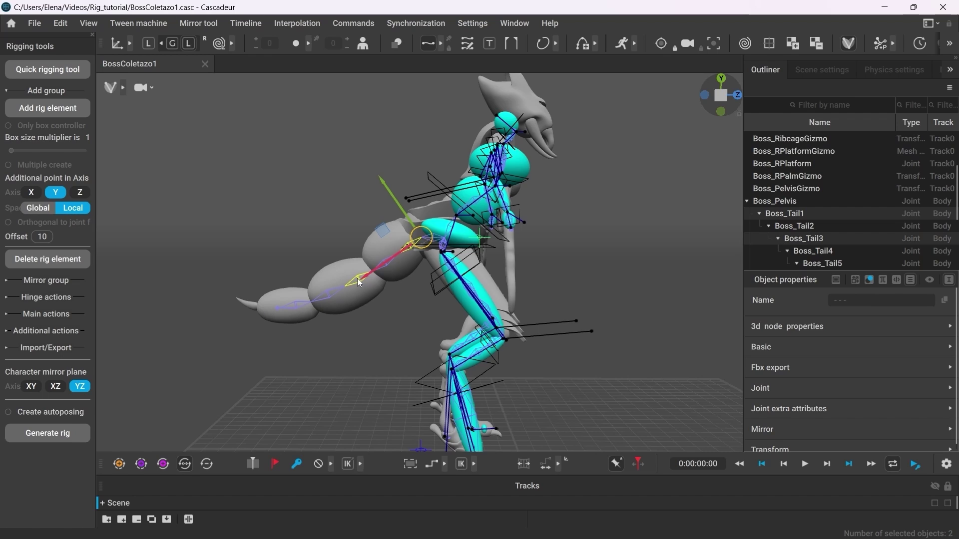
left_click(70, 109)
left_click(328, 345)
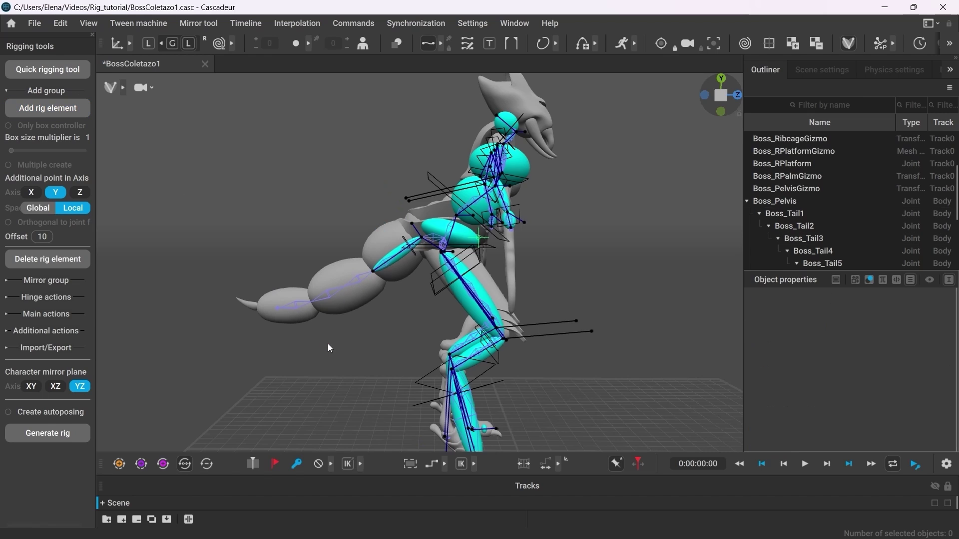
Add a rig element spanning the tail joints from Boss_Tail3 to Boss_Tail5.
left_click(357, 281)
left_click(295, 305, "shift")
left_click(70, 110)
left_click(193, 195)
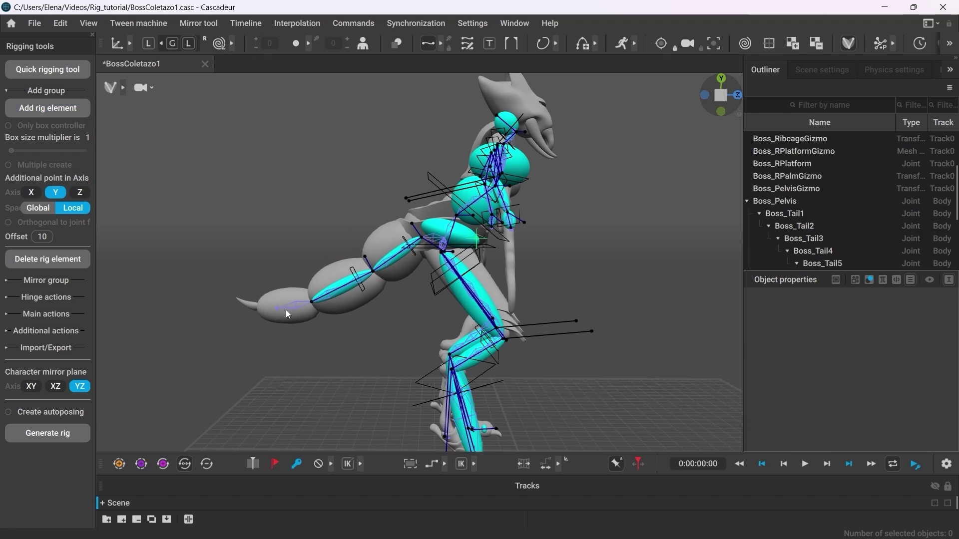
Add a rig element for the last tail segment, starting at the Boss_Tail5 joint.
left_click(286, 310)
left_click(48, 108)
left_click(224, 179)
left_click_drag(230, 281, 232, 333, "alt")
right_click_drag(232, 333, 478, 369, "alt")
left_click_drag(478, 370, 383, 347, "alt")
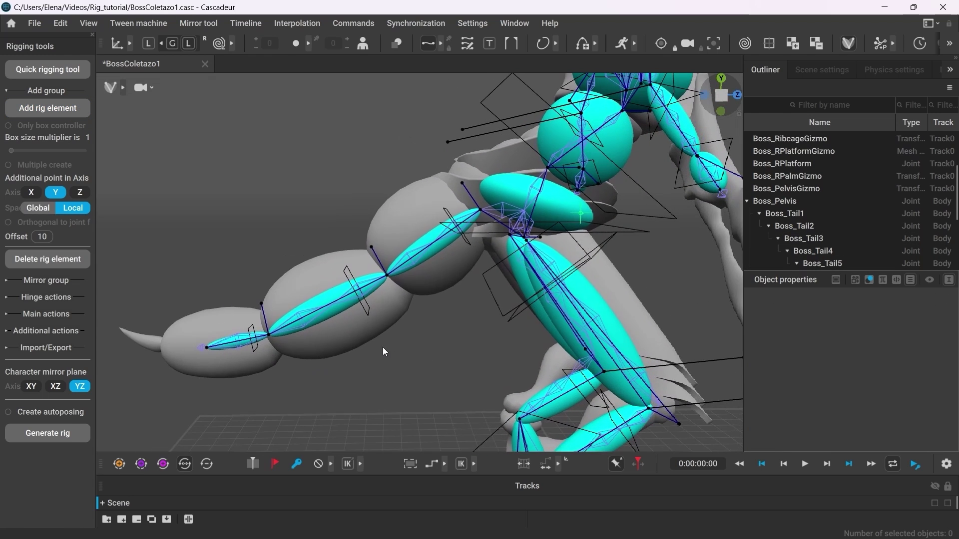
Set the mass of the Boss_Tail1 rig element to 5 in its physics settings.
left_click(422, 246)
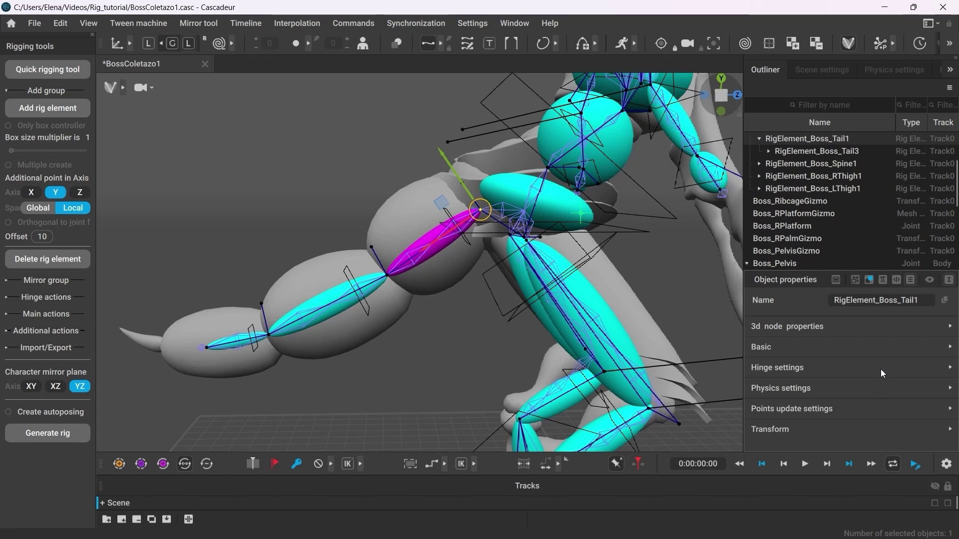
left_click(875, 387)
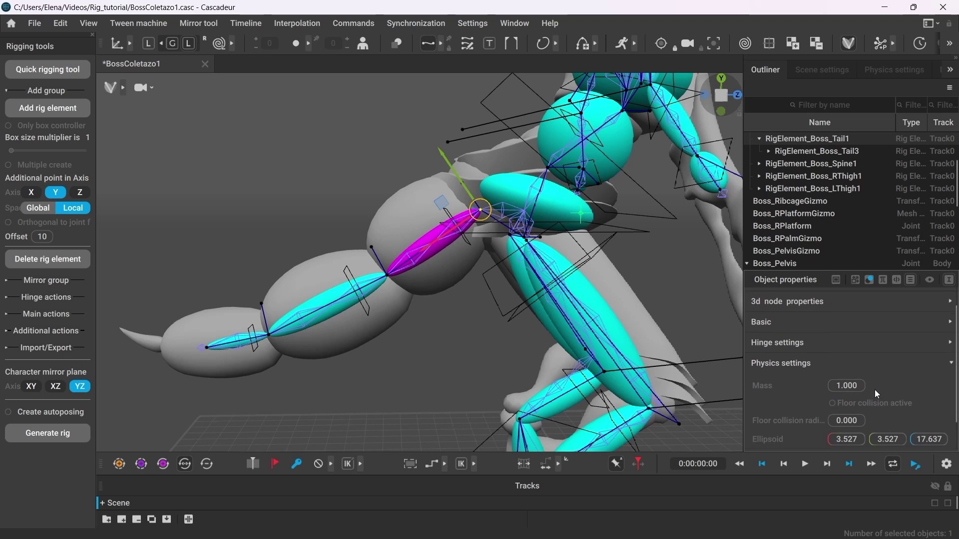
scroll(780, 394, "down", 1)
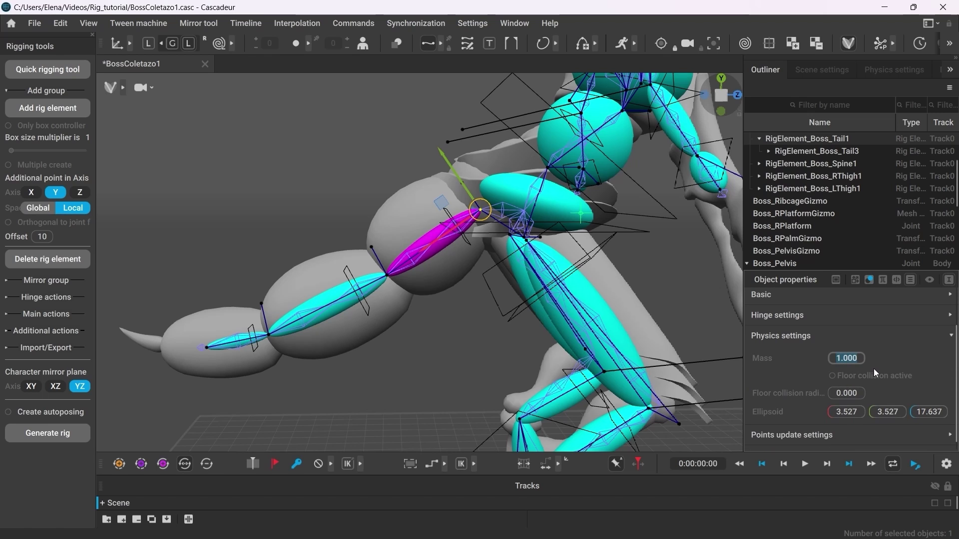
type("5")
key("Return")
Try a mass of 100 on the Boss_Tail1 rig element, and set it back to 5.
type("100")
key("Return")
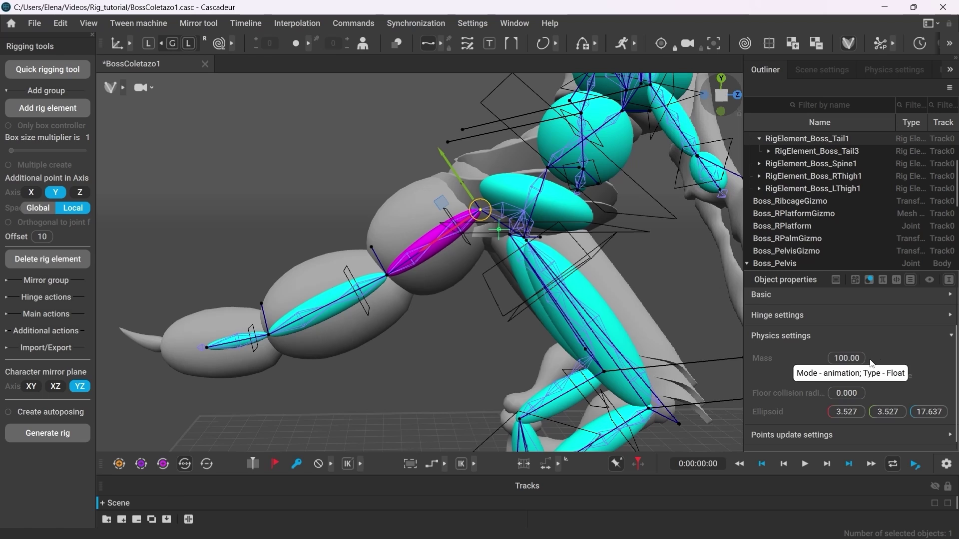
left_click_drag(833, 359, 896, 362)
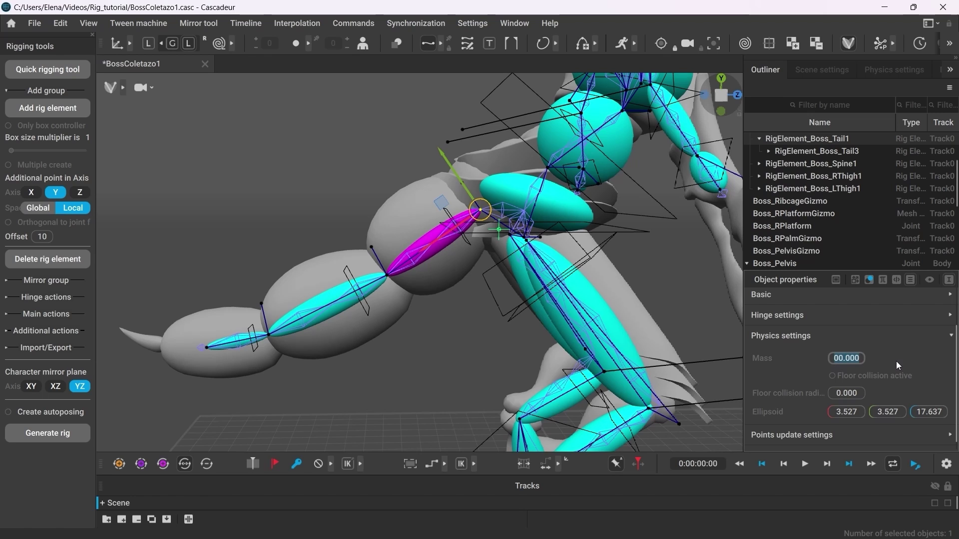
type("5")
key("Return")
Set the mass of the Boss_Tail3 rig element to 3.
left_click(341, 294)
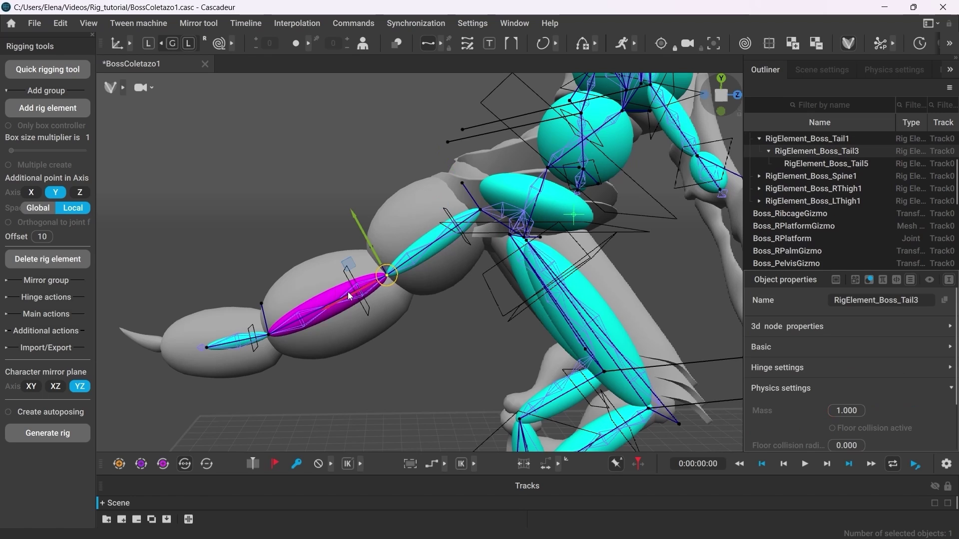
left_click(848, 410)
type("3")
key("Return")
Enlarge the Boss_Tail3 ellipsoid to 10.107 in X and increase its Y size to fit the middle tail segment.
scroll(807, 342, "down", 3)
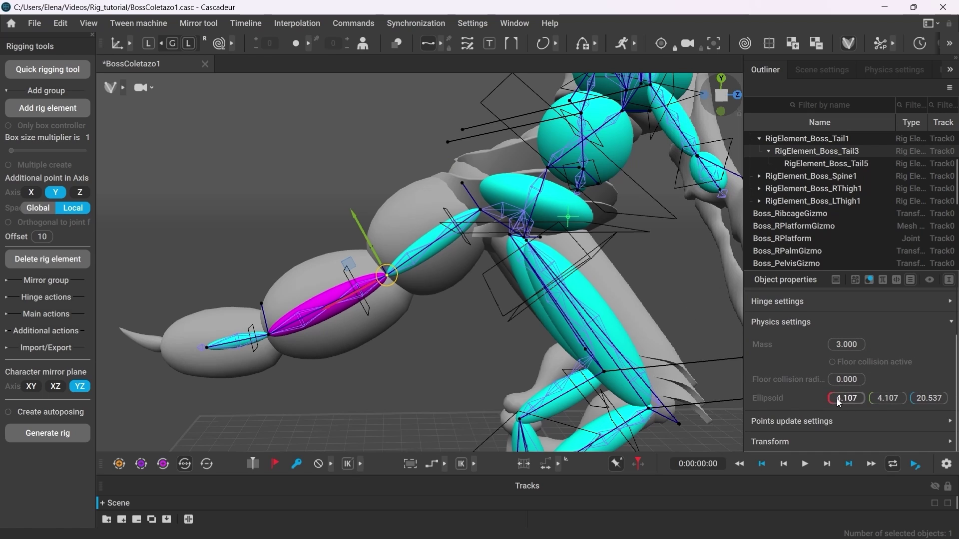
scroll(853, 399, "up", 6)
left_click(883, 399)
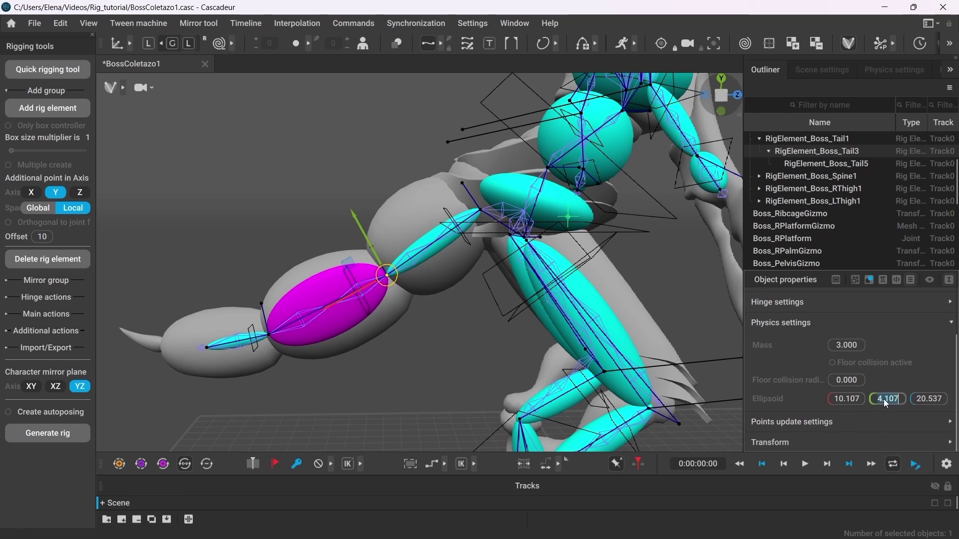
scroll(883, 399, "up", 6)
mouse_move(350, 359)
left_mouse_down("alt")
mouse_move(489, 402)
mouse_move(351, 357)
left_mouse_up("alt")
Enlarge the Boss_Tail1 ellipsoid to 13.527 in X and 14.527 in Y to fit the first tail segment.
left_click(435, 247)
scroll(831, 392, "down", 2)
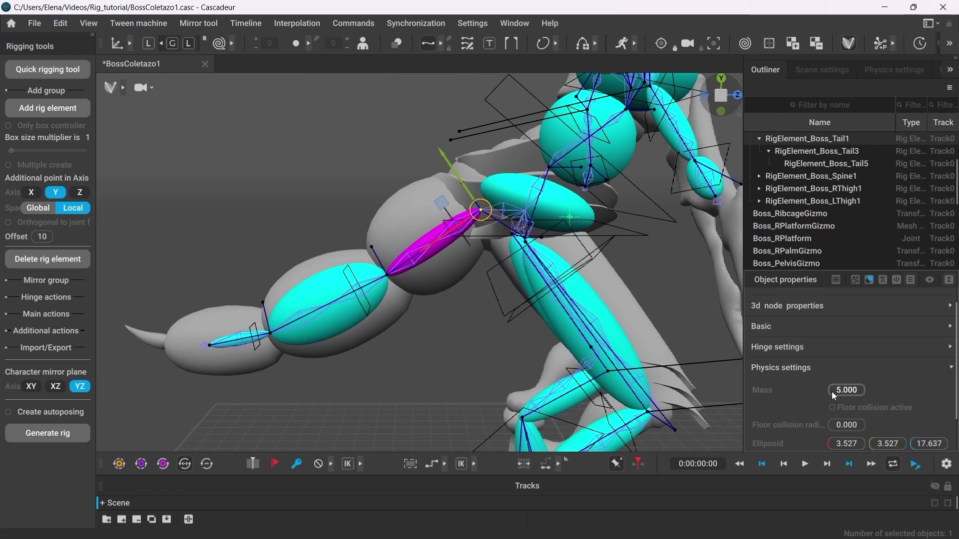
left_click(844, 425)
scroll(843, 425, "up", 10)
left_click(886, 426)
scroll(886, 427, "up", 11)
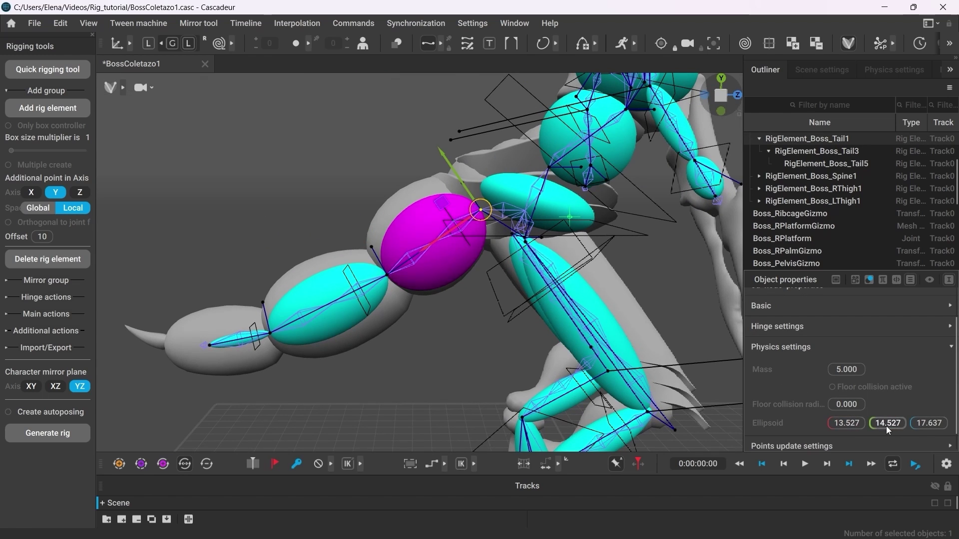
Enlarge the Boss_Tail5 ellipsoid to 7.946 in X and 9.946 in Y to fit the last tail segment.
left_click(227, 339)
scroll(834, 411, "down", 2)
left_click(846, 410)
scroll(846, 410, "up", 6)
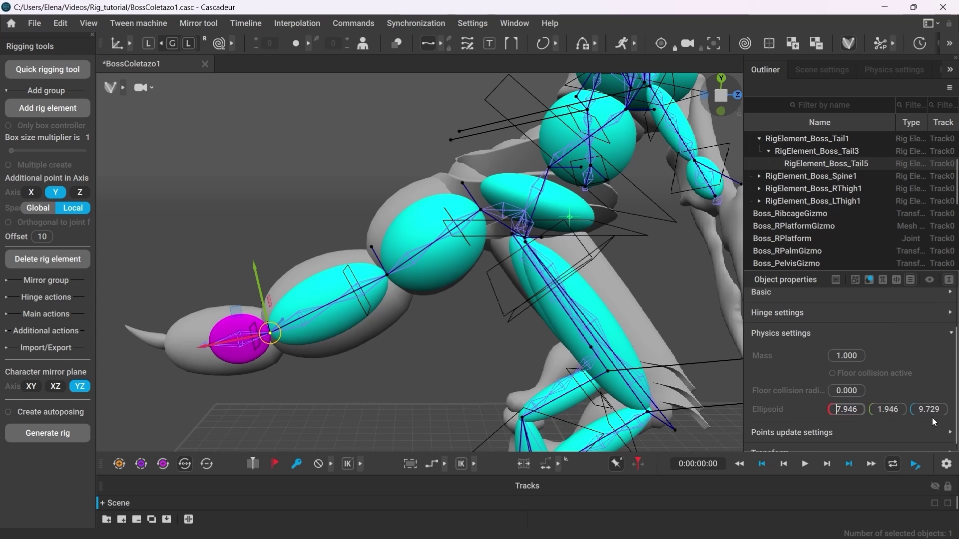
left_click(885, 410)
scroll(885, 410, "up", 3)
scroll(884, 408, "up", 8)
scroll(884, 408, "down", 3)
Try a Z size of 13.729 on the Boss_Tail5 ellipsoid, and reduce it again.
left_click(922, 410)
scroll(919, 413, "up", 4)
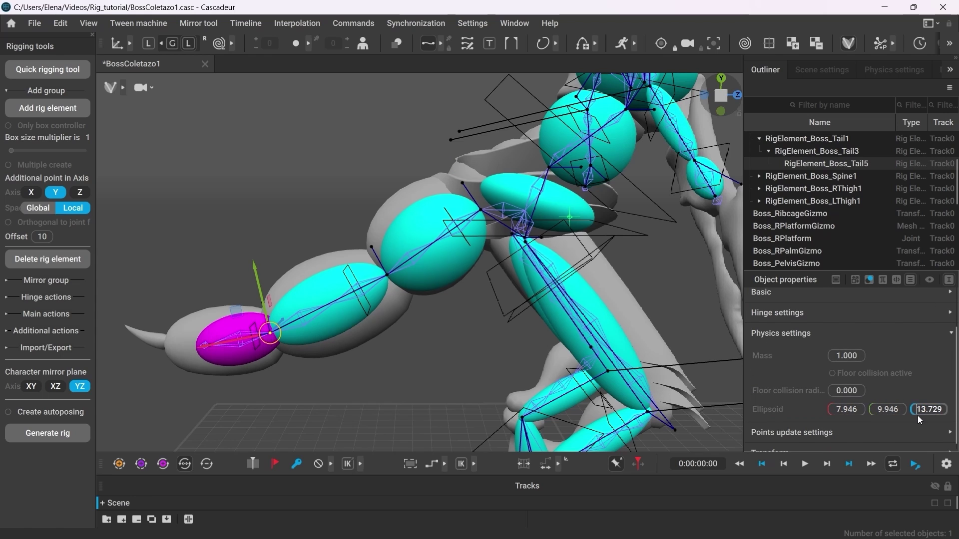
scroll(918, 415, "down", 4)
Move the direction point of the Boss_Tail5 rig element out to the base of the tail's tip spike.
left_click(233, 351)
left_click_drag(205, 345, 165, 340)
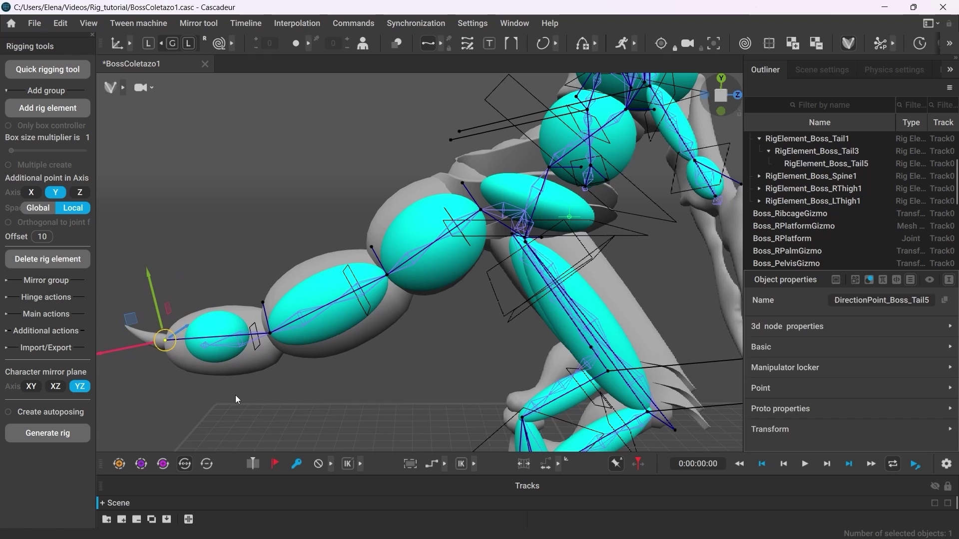
left_click(237, 397)
right_click_drag(657, 373, 374, 353, "alt")
left_click_drag(374, 353, 360, 363, "alt")
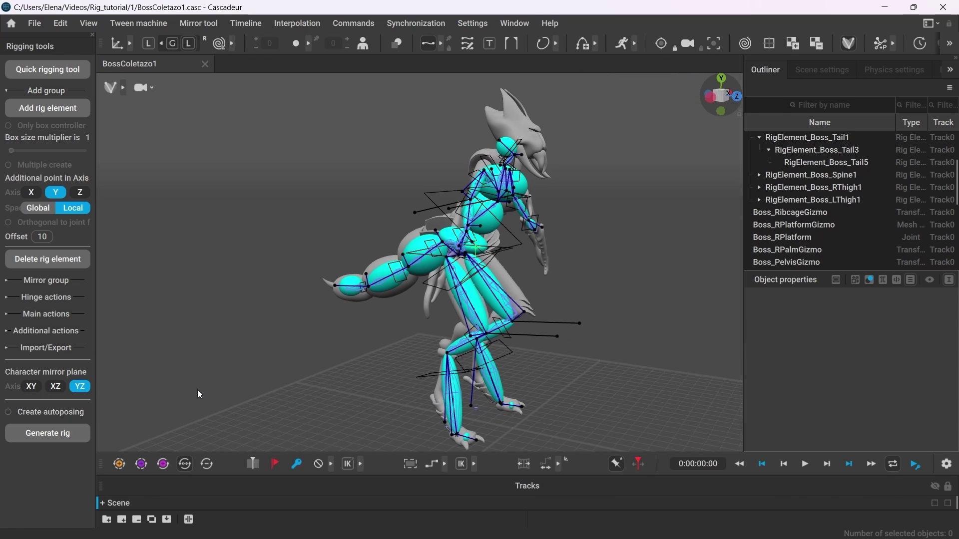
In side view, pull the Boss_Spine1 additional point away in front of the belly and extend the pelvis-level point forward.
left_click(723, 103)
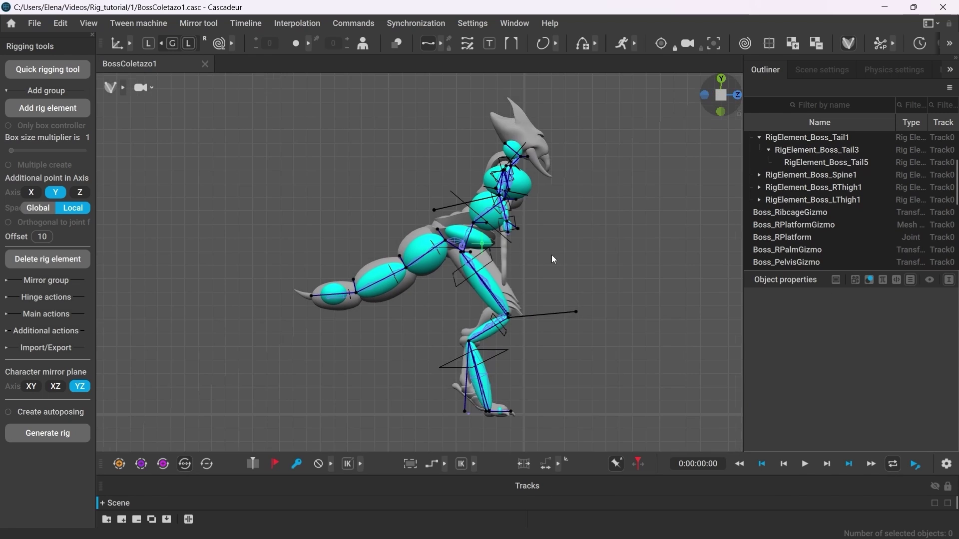
scroll(567, 359, "up", 5)
left_click(429, 306)
left_click_drag(429, 306, 458, 340)
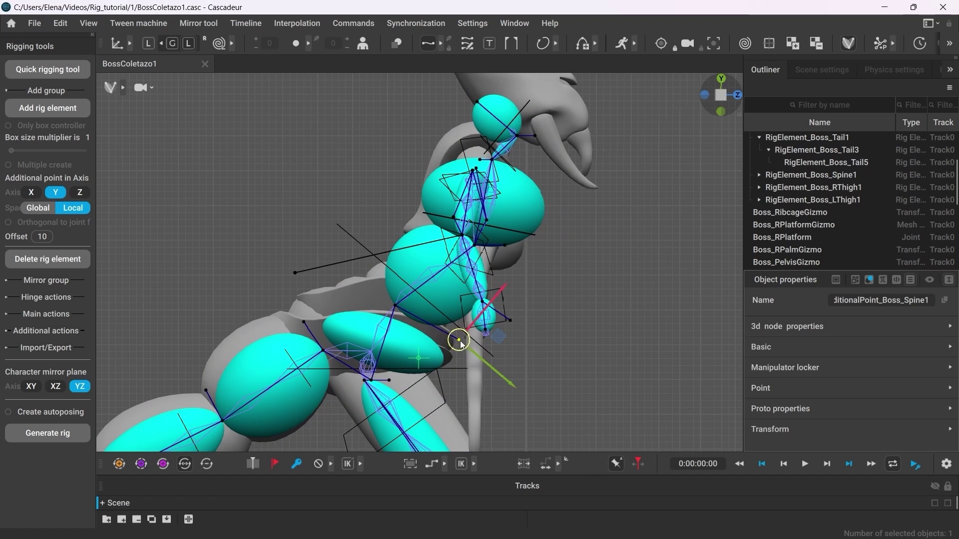
left_click(390, 381)
left_click_drag(414, 381, 477, 381)
Move the chest's additional point farther forward and down, and the Boss_Neck additional point up behind the neck.
left_click(505, 246)
left_click_drag(505, 246, 524, 280)
left_click(530, 204)
left_click_drag(479, 160, 436, 130)
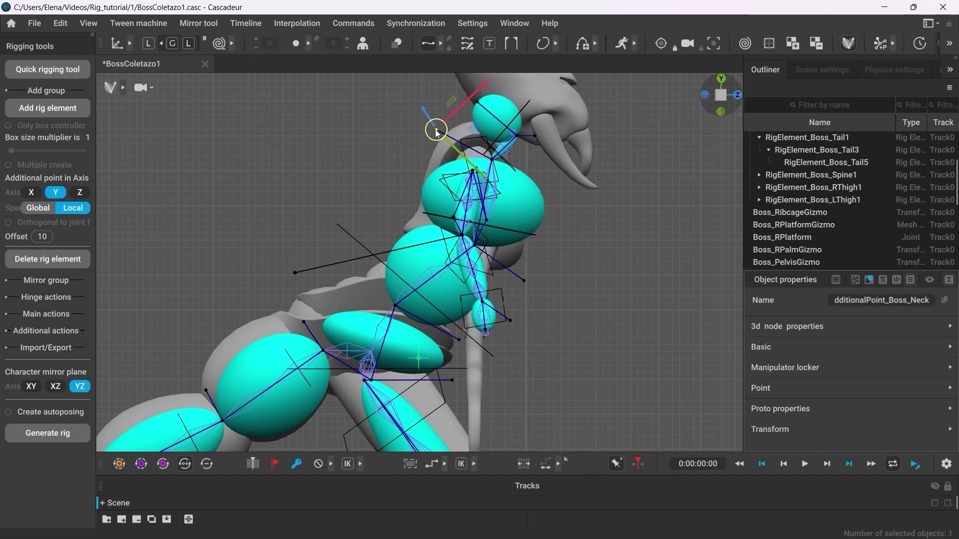
left_click(581, 241)
left_click(595, 274)
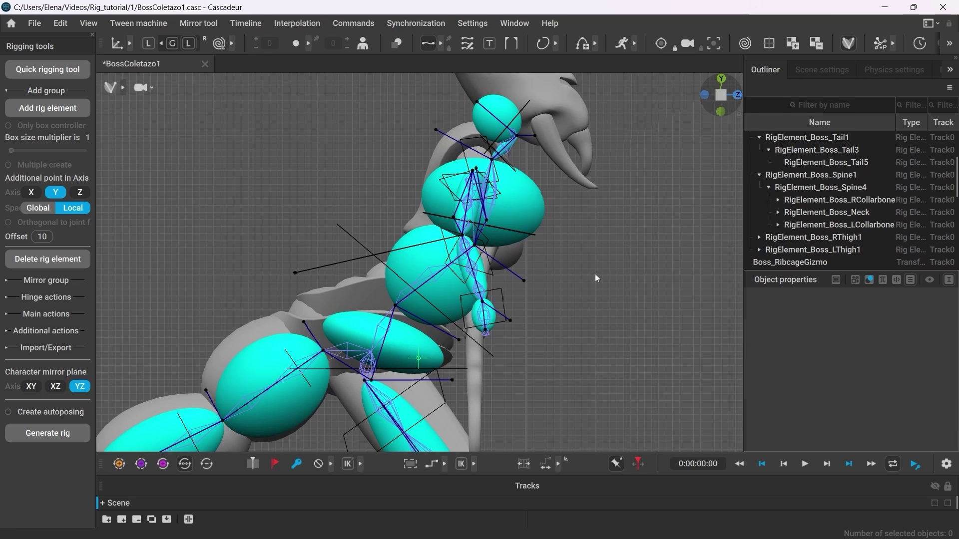
In front view, move the right palm's additional point onto the inner pincer and its direction point onto the outer pincer.
left_click(724, 100)
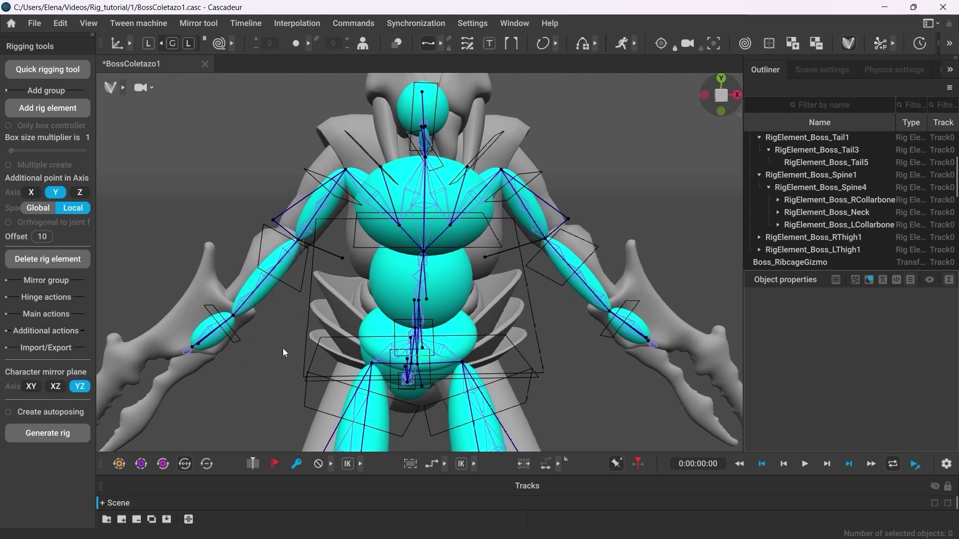
right_click_drag(284, 353, 459, 302)
right_click_drag(374, 330, 459, 404)
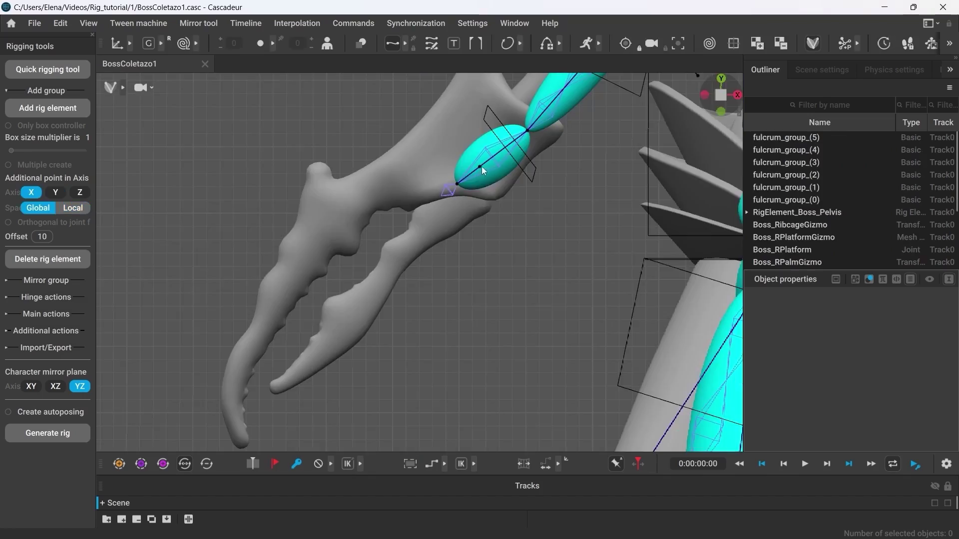
left_click_drag(477, 172, 322, 366)
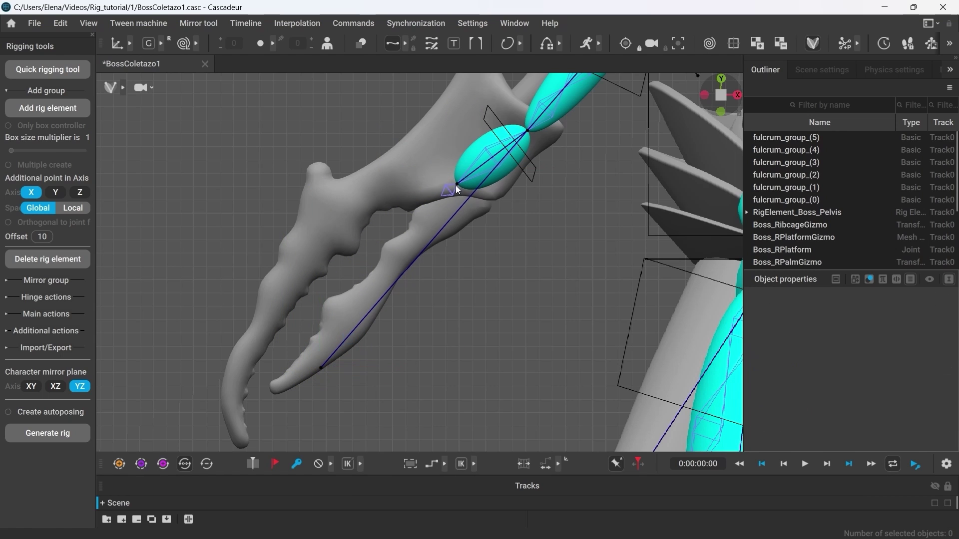
left_click_drag(457, 185, 257, 308)
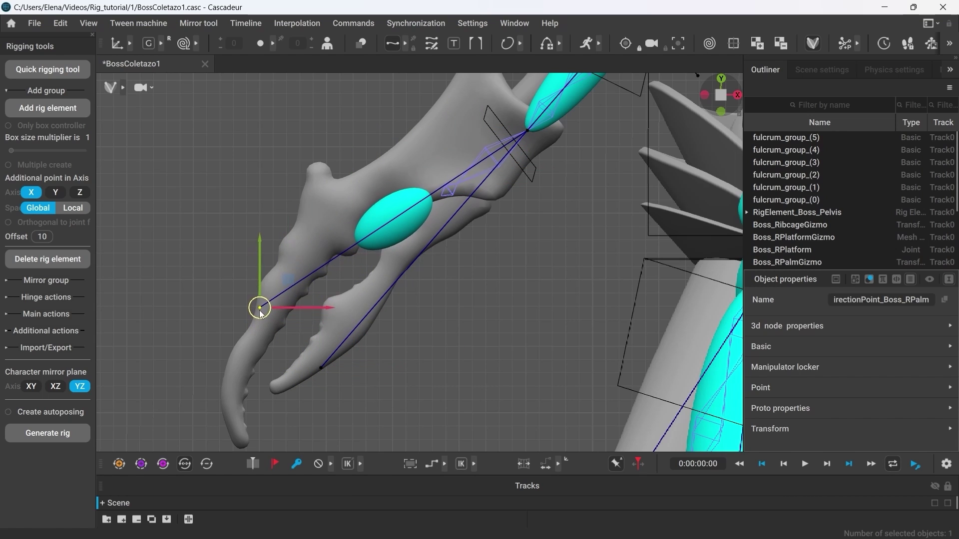
In side view, move the right palm's direction point back so it lies within the thickness of the pincer.
left_click(449, 349)
left_click_drag(322, 373, 327, 378)
left_click_drag(425, 387, 532, 363, "alt")
left_click_drag(595, 357, 535, 359)
left_click(509, 292)
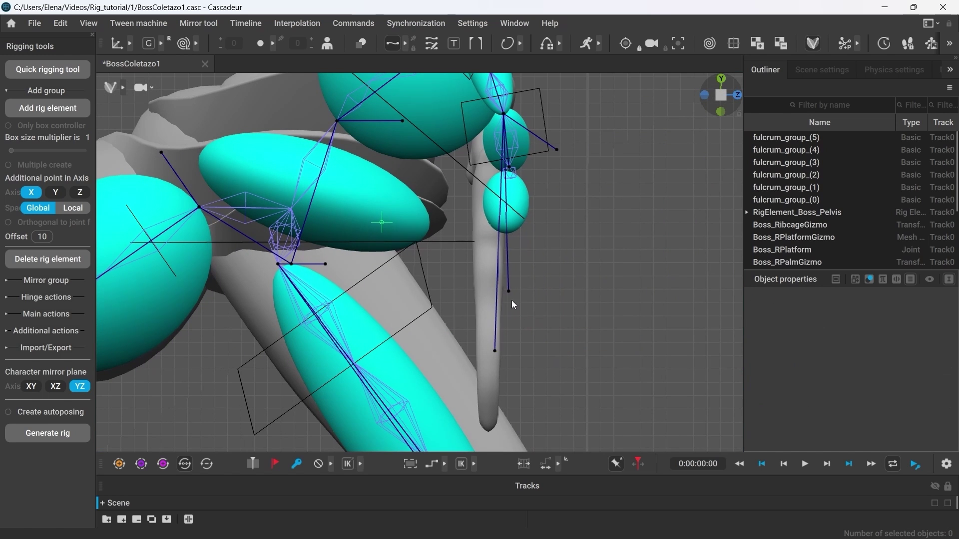
left_click(537, 303)
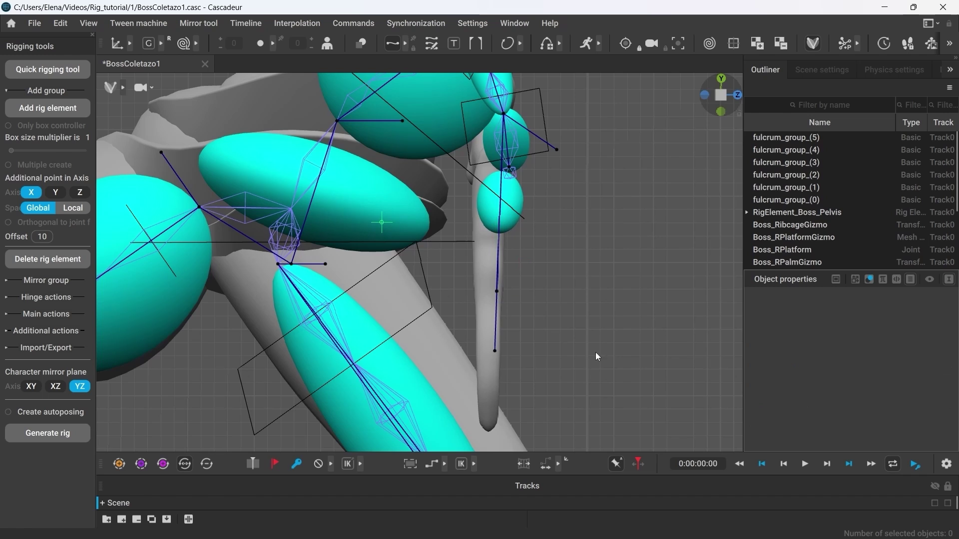
right_click_drag(595, 352, 457, 352)
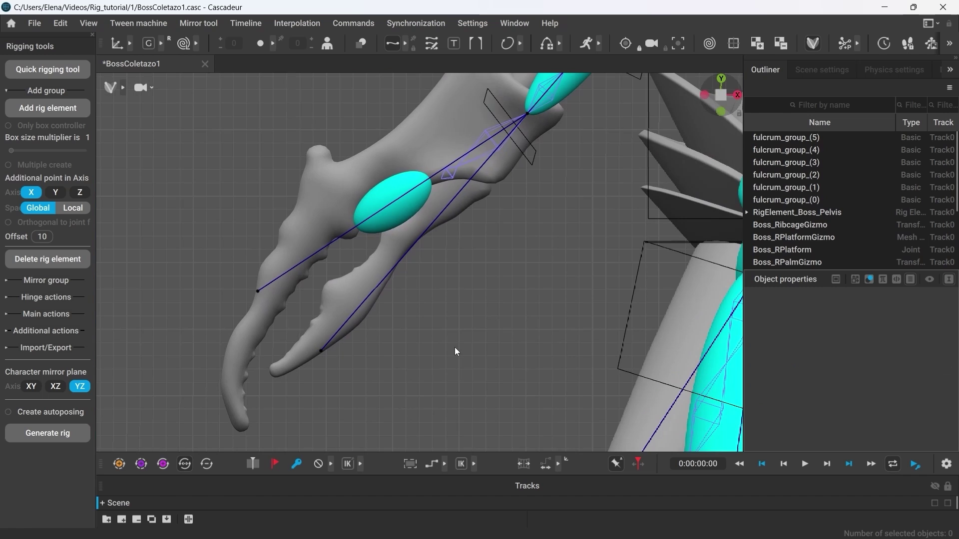
Leave rigging mode and test the adjusted right palm by selecting its points and rotating the hand.
left_click(807, 45)
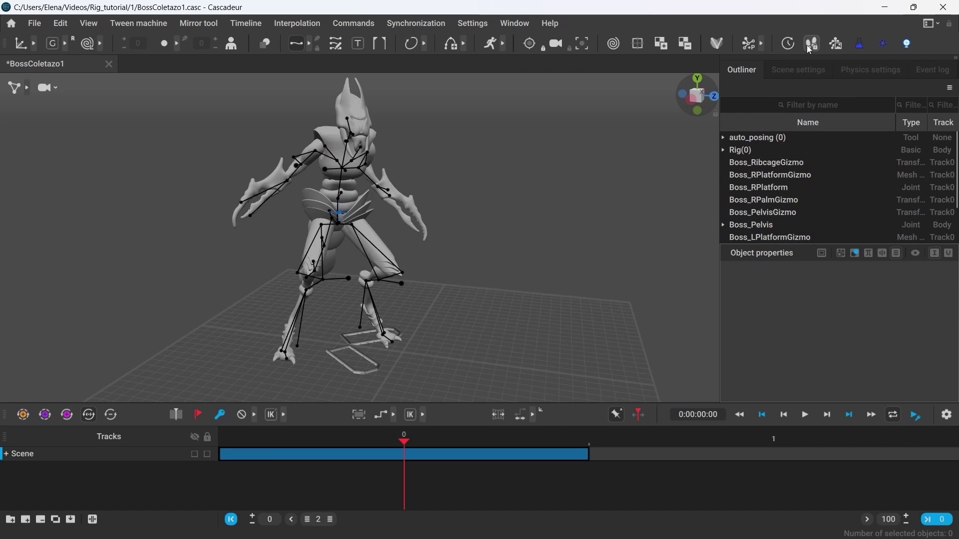
left_click_drag(261, 252, 304, 261, "alt")
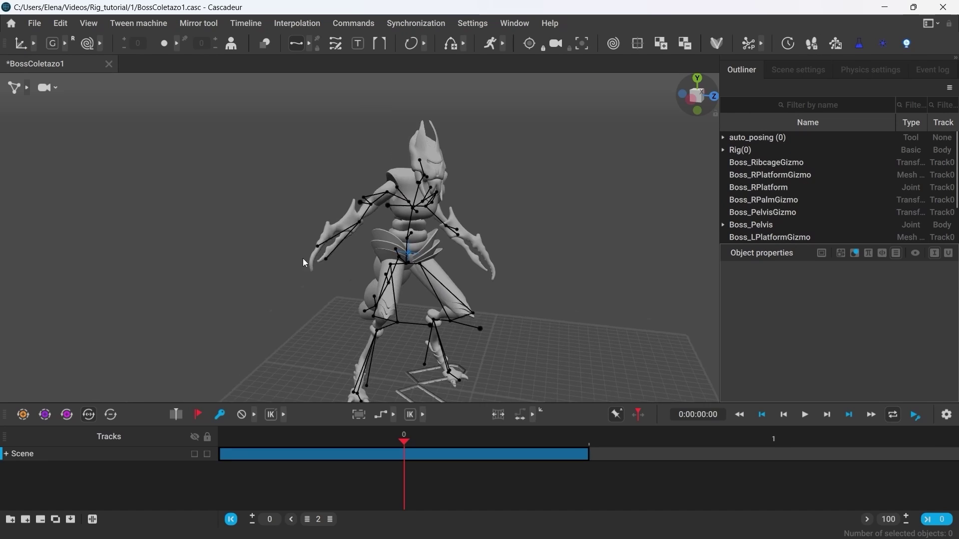
scroll(305, 261, "up", 5)
left_click_drag(499, 323, 400, 304, "alt")
left_click(296, 264)
left_click_drag(295, 263, 318, 309)
double_click(385, 212)
key("e")
left_click_drag(385, 216, 384, 219)
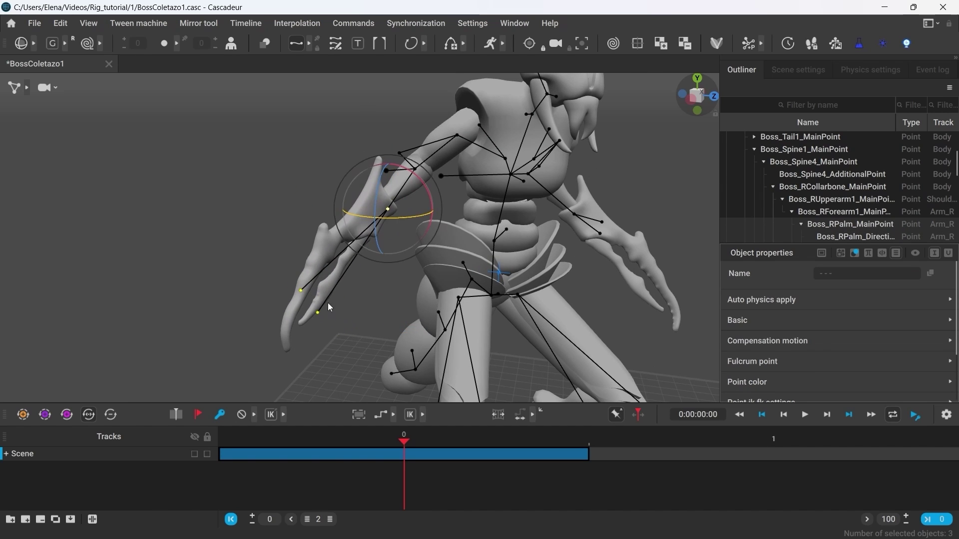
left_click(318, 312)
left_click_drag(319, 329, 345, 325)
left_click(394, 312)
Switch to the autoposing controllers and move the right hand downward and away from the body.
left_click(27, 88)
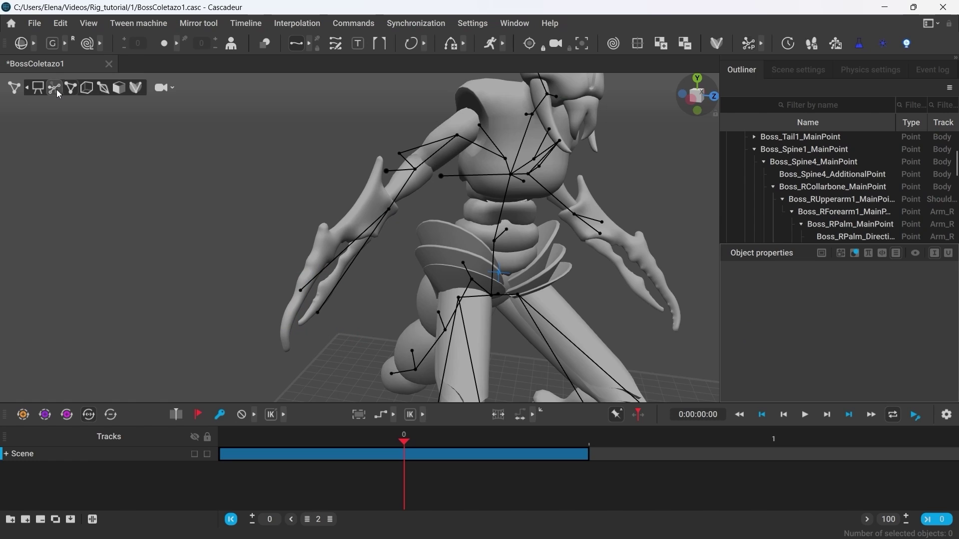
left_click(54, 88)
left_click(389, 211)
key("w")
left_click_drag(390, 217, 385, 262)
double_click(370, 242)
key("e")
left_click(384, 265)
double_click(370, 244)
key("r")
left_click(371, 339)
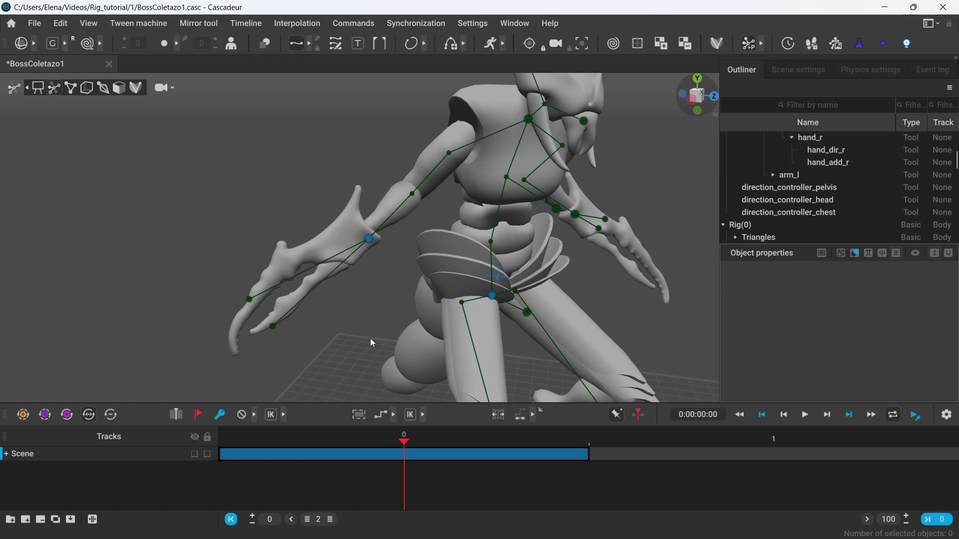
Return to rigging mode and, in front view, delete the left arm's rig elements from collarbone to palm.
left_click(728, 44)
left_click(436, 317)
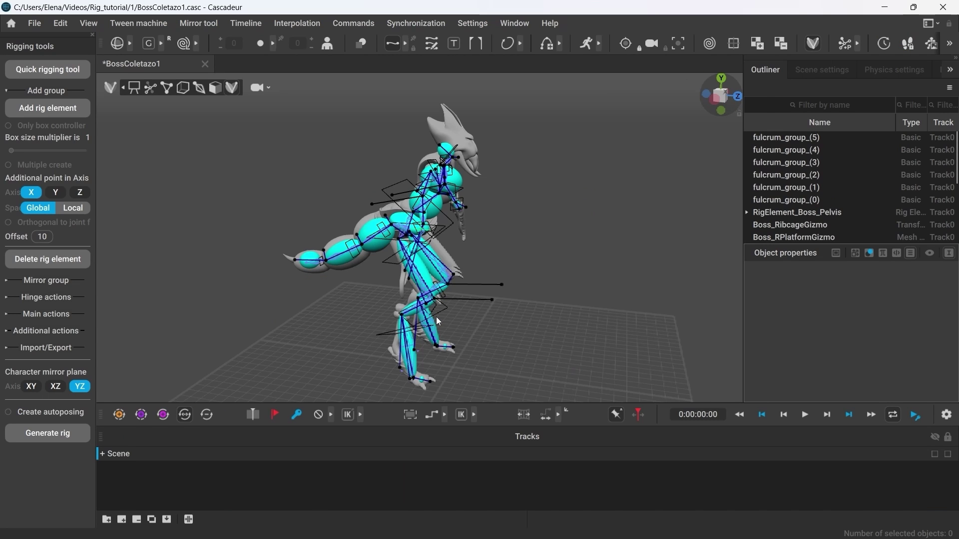
left_click_drag(630, 285, 490, 262, "alt")
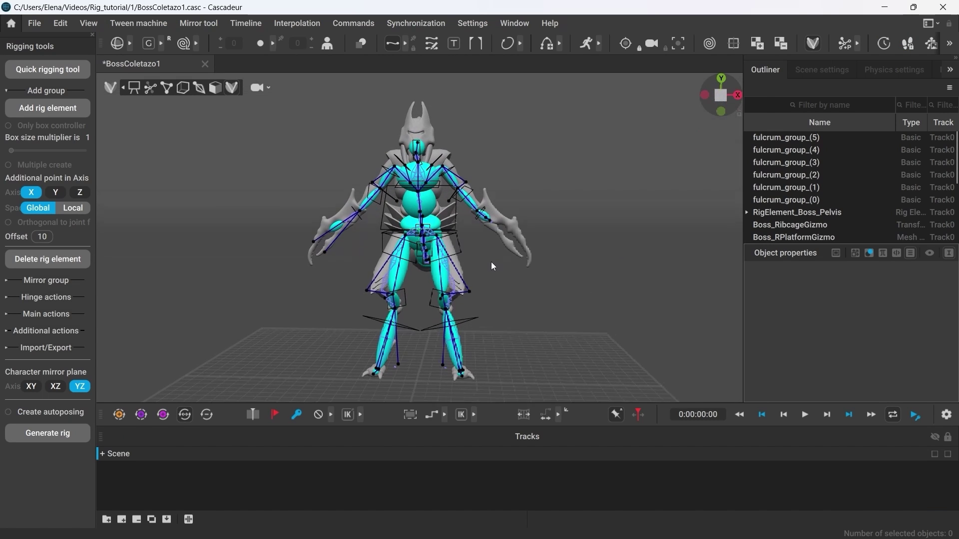
left_click_drag(460, 403, 459, 451)
scroll(523, 334, "up", 3)
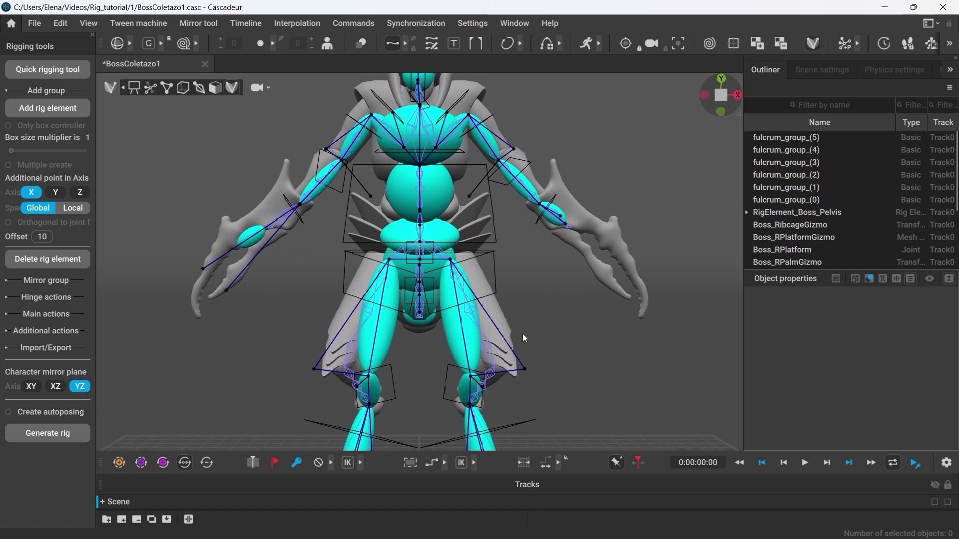
middle_click_drag(487, 291, 478, 373)
scroll(535, 385, "up", 2)
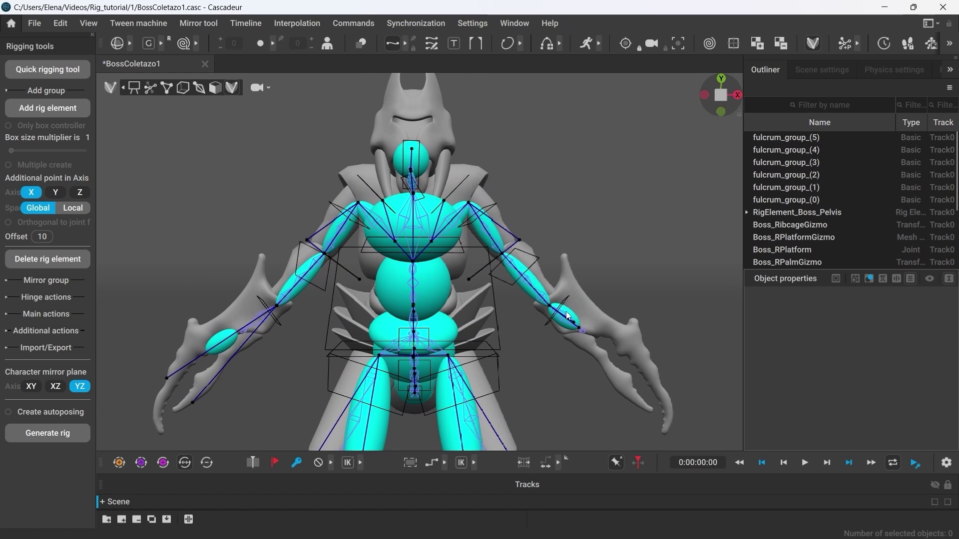
left_click(458, 206)
left_click(72, 258)
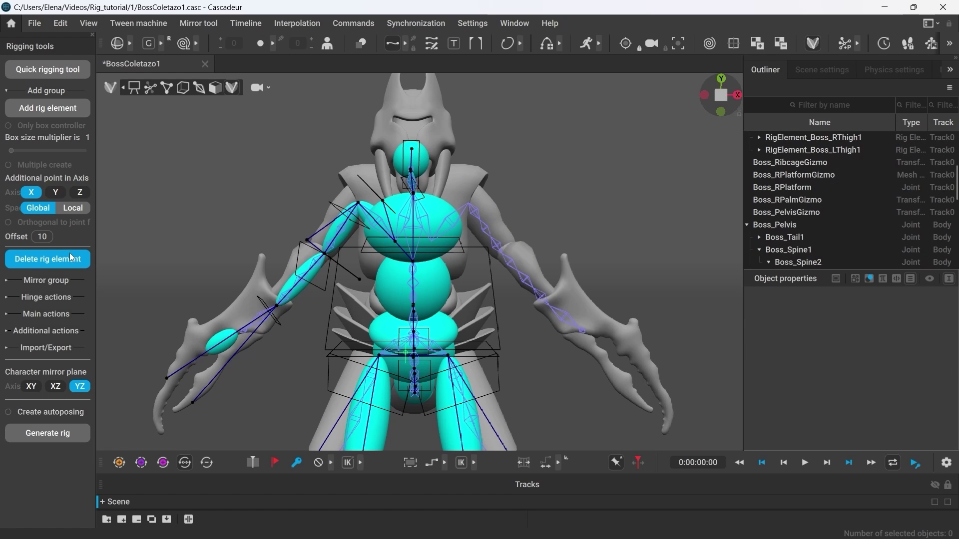
Set the mirror naming to _R for the original and _L for the mirrored side, based on the palm joint's name.
left_click(55, 282)
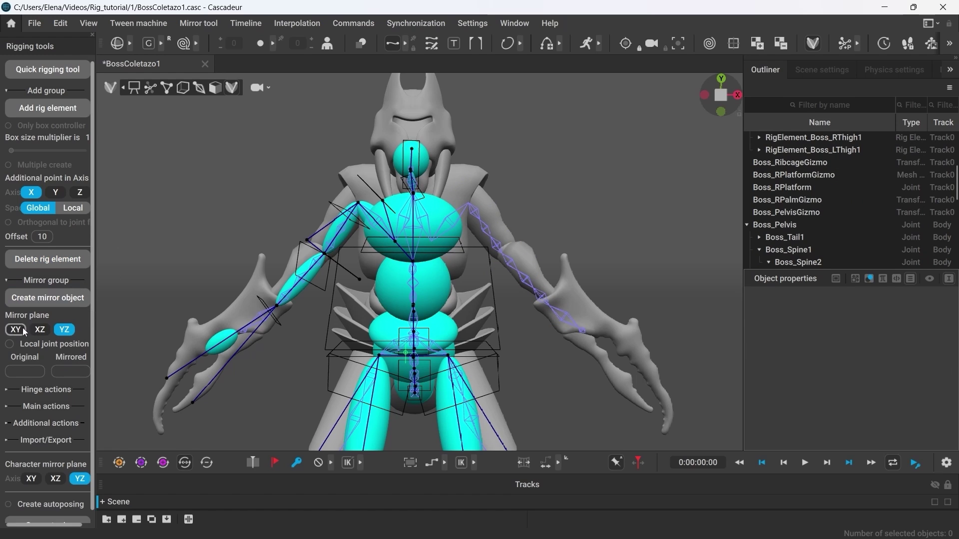
left_click(256, 323)
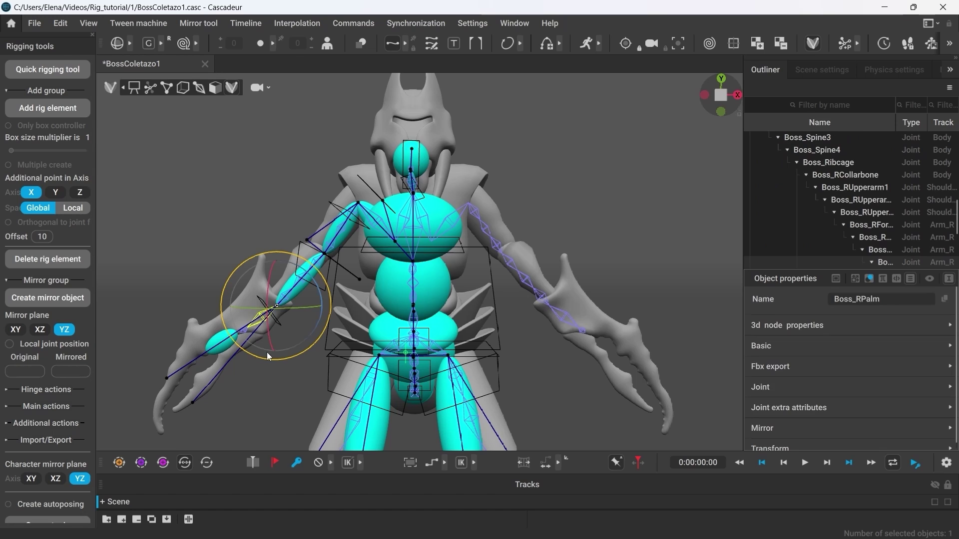
left_click_drag(834, 300, 864, 302)
left_click(859, 311)
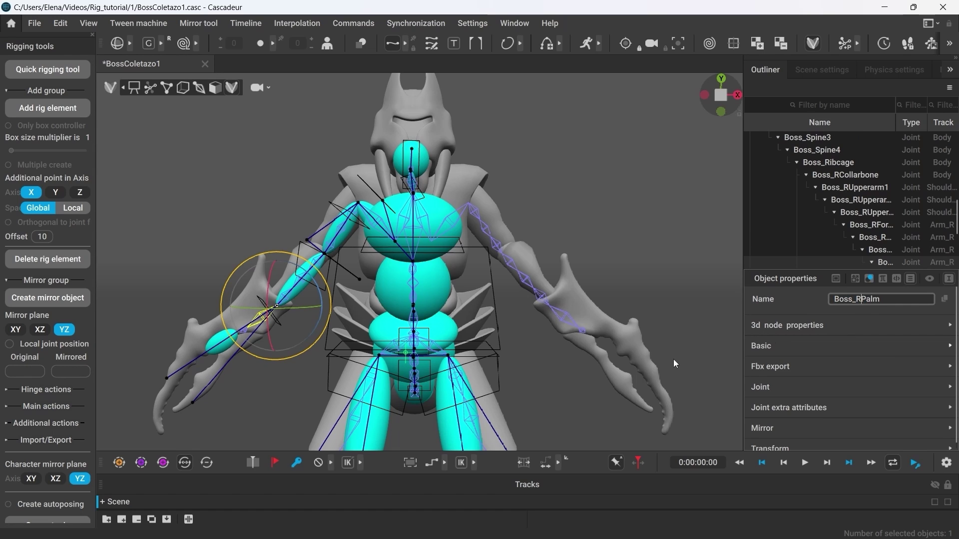
type("_R")
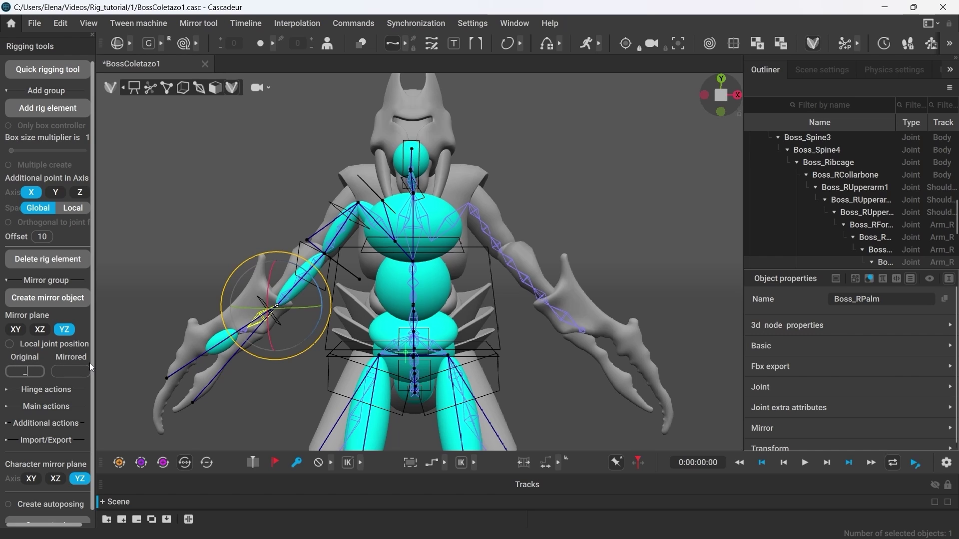
left_click(62, 372)
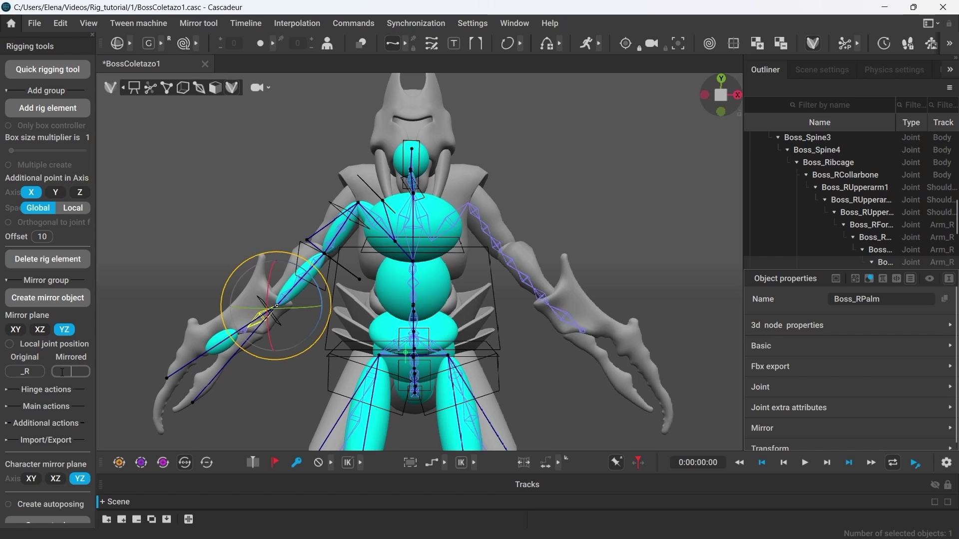
type("_L")
left_click(133, 310)
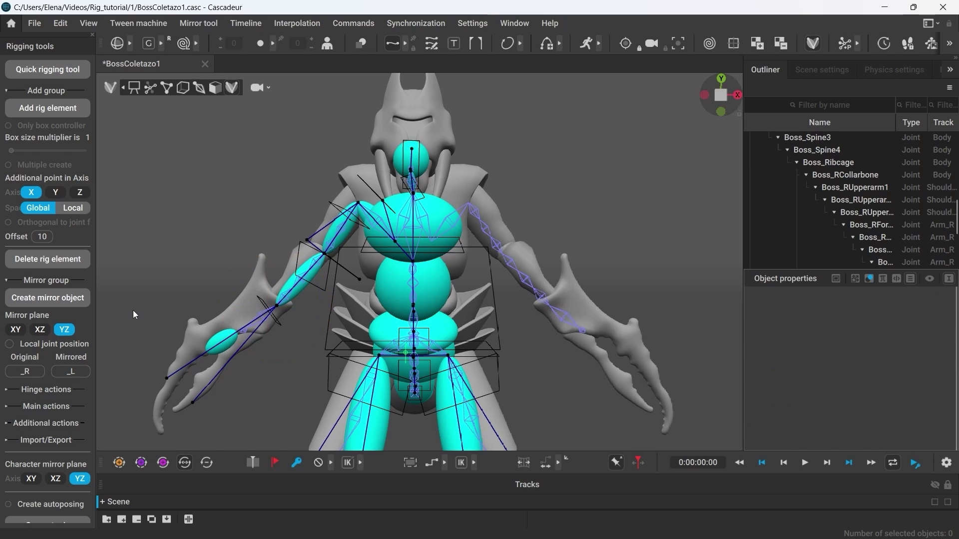
Create mirrored copies of the right arm's rig elements, from the collarbone down, on the left side.
left_click(367, 209)
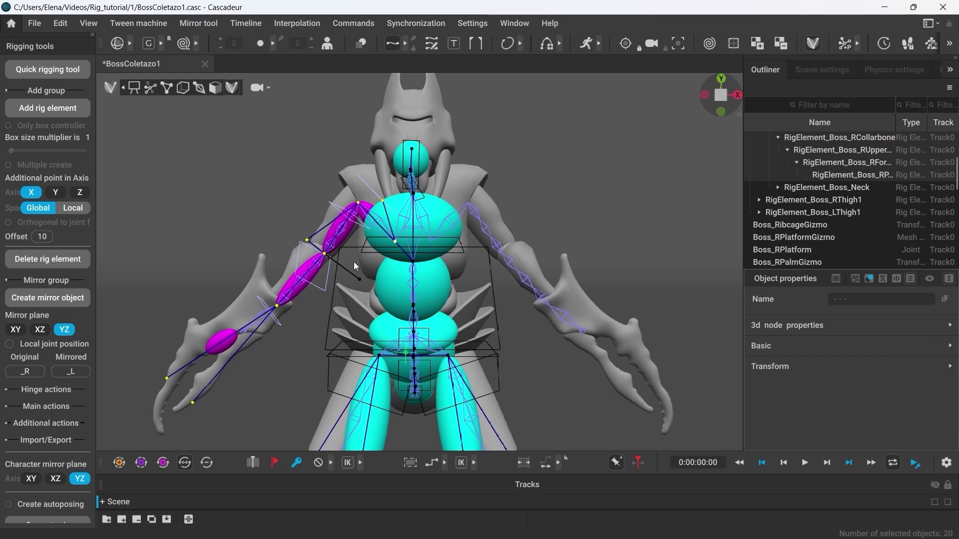
left_click(58, 302)
left_click(229, 253)
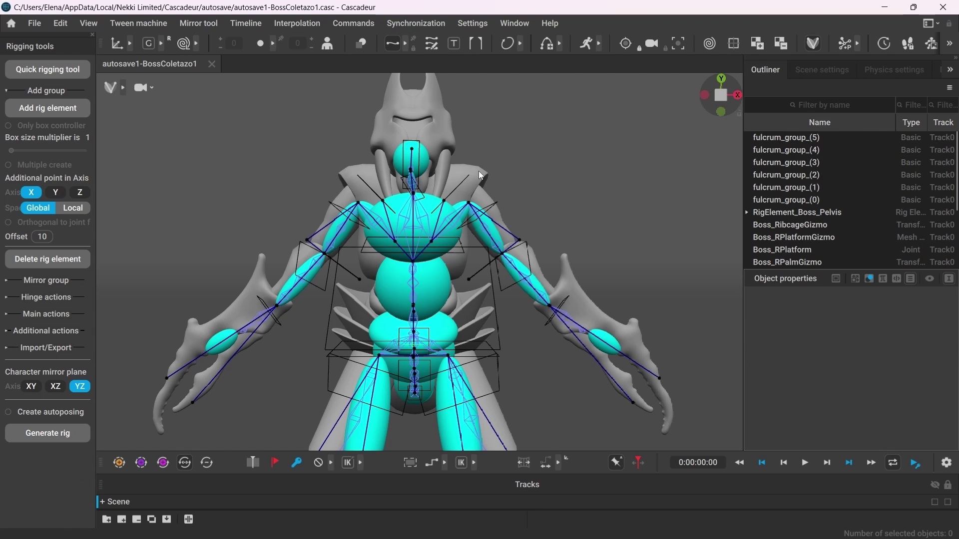
In side view, move the Boss_Head additional point forward until it sits in front of the face.
right_click_drag(477, 170, 499, 212)
scroll(499, 211, "up", 6)
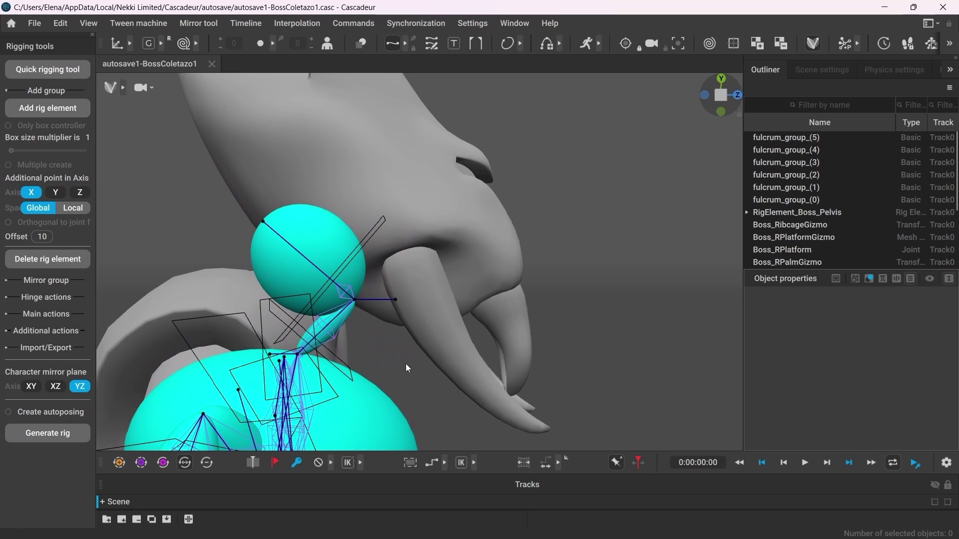
left_click(393, 308)
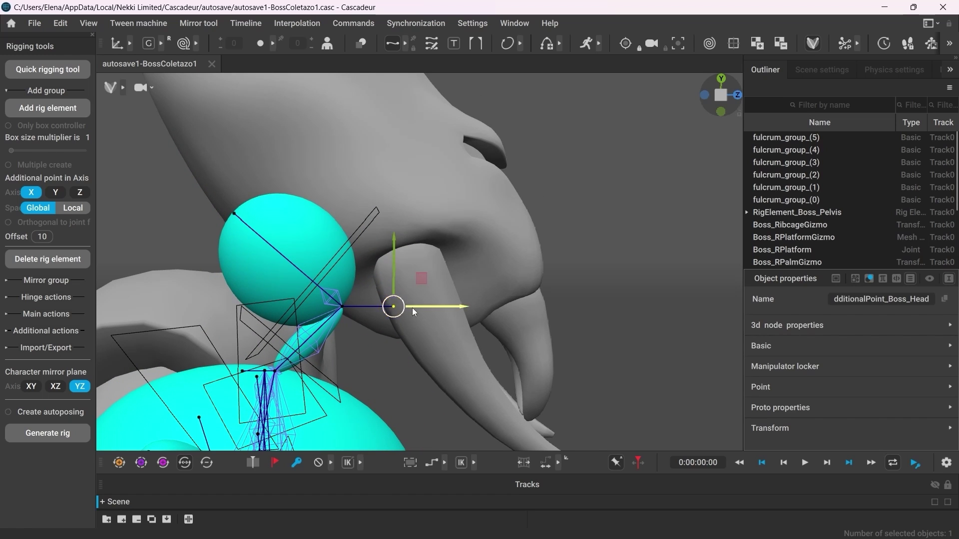
left_click_drag(412, 307, 612, 319)
left_click(615, 361)
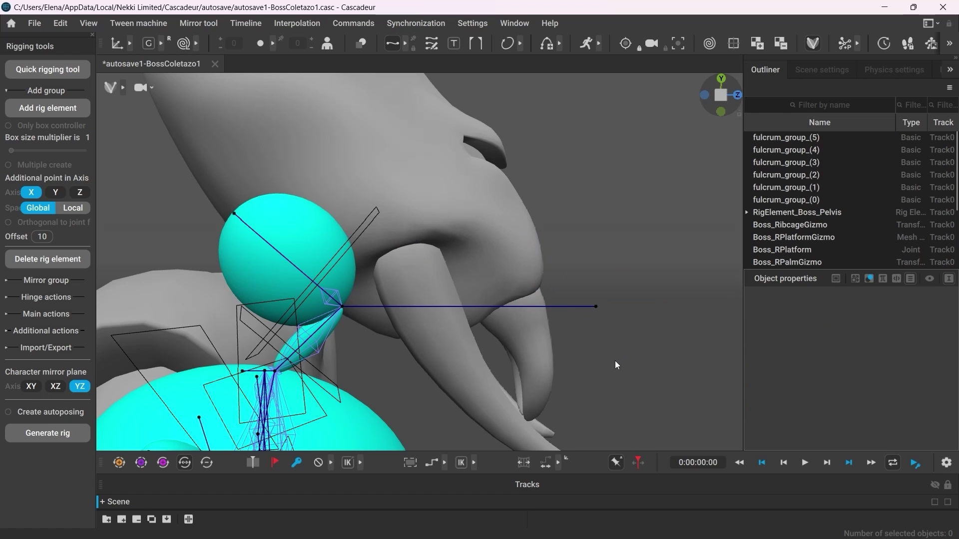
right_click_drag(615, 361, 576, 346)
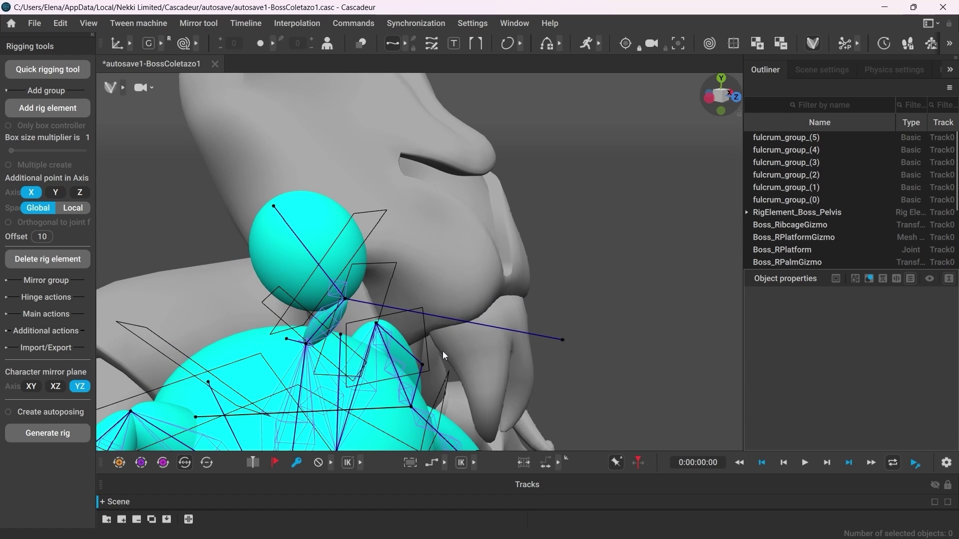
right_click_drag(467, 355, 542, 331)
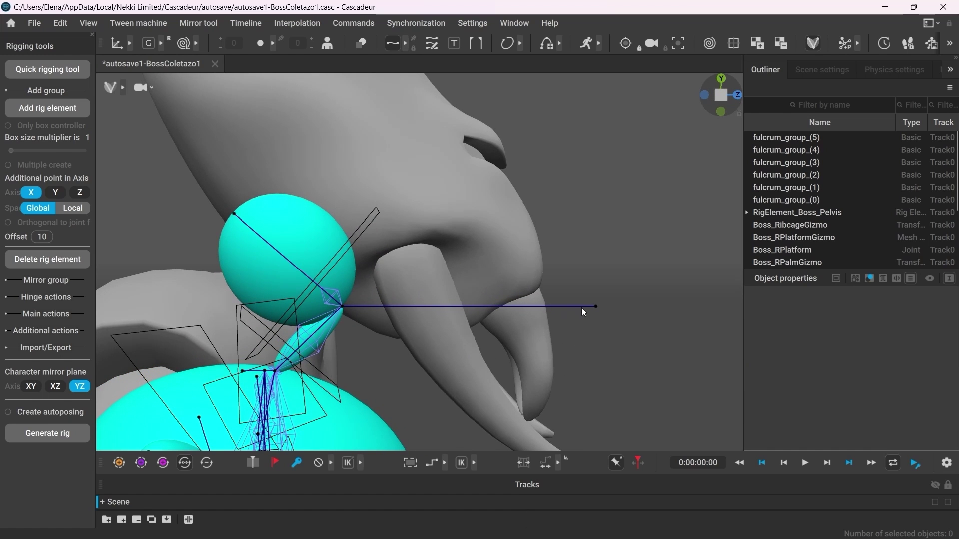
Lower the Boss_Head additional point onto the tip of the tusk and check its alignment in front view.
left_click(595, 307)
middle_click_drag(596, 306, 548, 224)
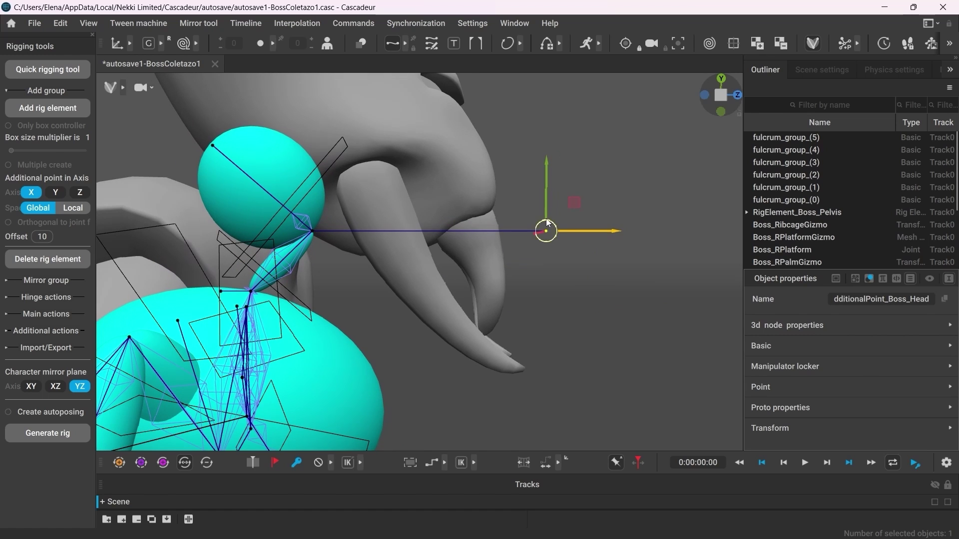
left_click_drag(548, 223, 510, 364)
left_click(720, 95)
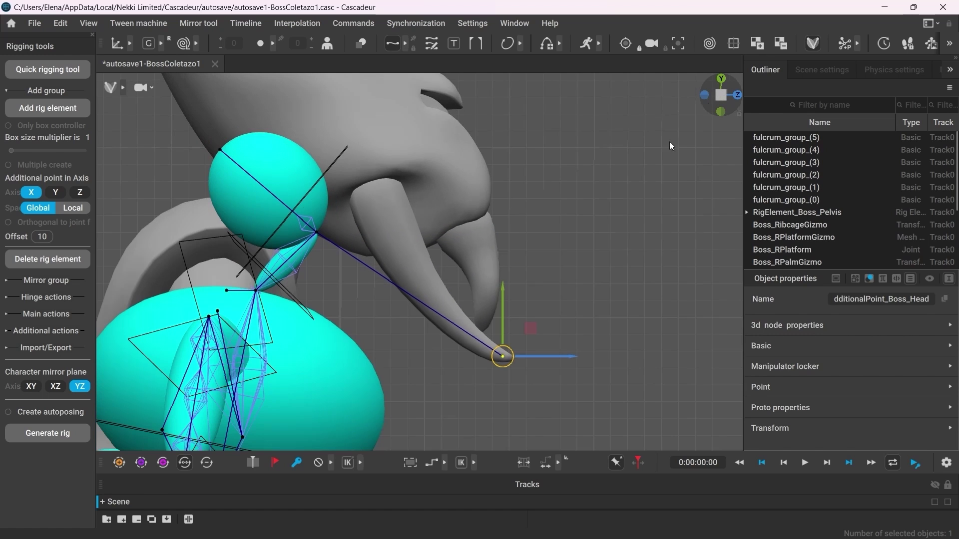
key("KP_1")
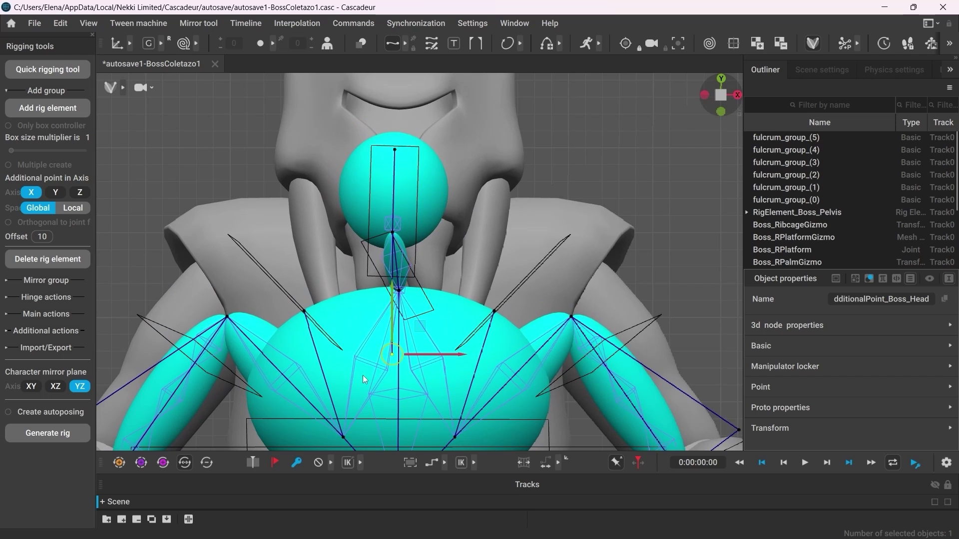
key("KP_3")
left_click(556, 405)
In side view, move the head's direction point from the back of the skull up to the front of the crown.
scroll(556, 406, "down", 1)
middle_click_drag(340, 245, 406, 359)
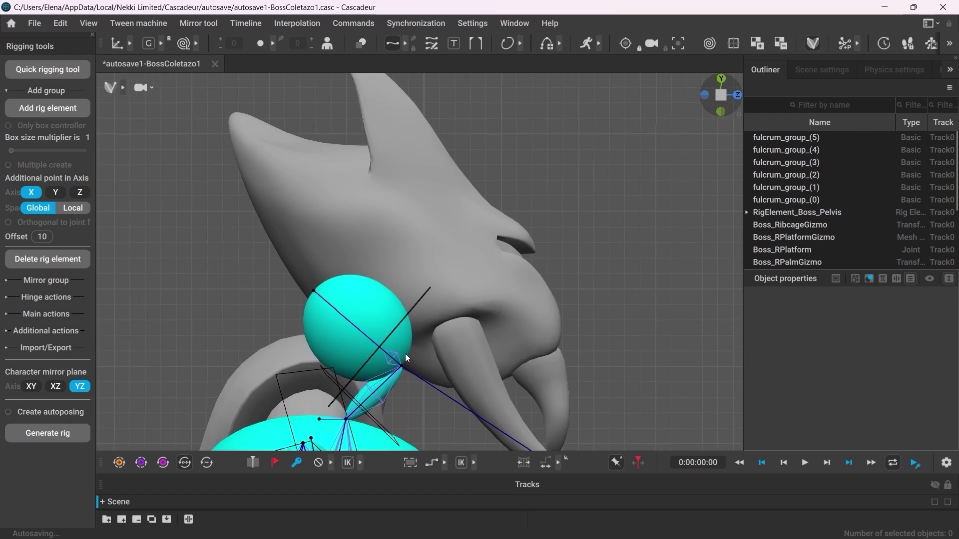
left_click(317, 289)
left_click_drag(318, 289, 420, 198)
left_click(586, 320)
scroll(586, 320, "down", 3)
left_click(460, 237)
left_click(519, 267)
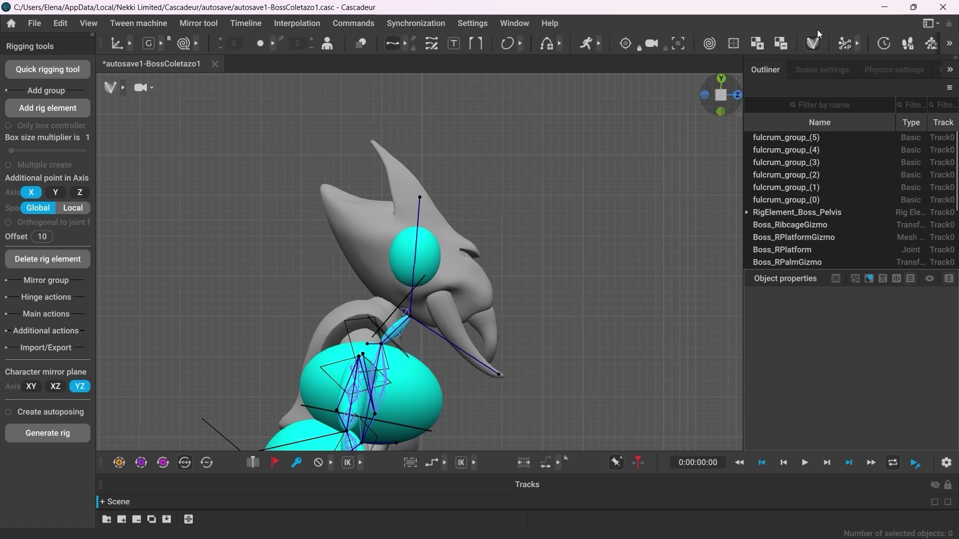
Leave rigging mode and try out the adjusted head and the right hand with the autoposing controllers.
left_click(817, 46)
middle_click_drag(592, 194, 531, 278)
scroll(531, 277, "up", 2)
left_click_drag(532, 277, 438, 329, "alt")
left_click(482, 254)
left_click(532, 291)
scroll(533, 291, "down", 2)
left_click_drag(295, 347, 389, 360)
right_click_drag(389, 361, 513, 335)
left_click(513, 336)
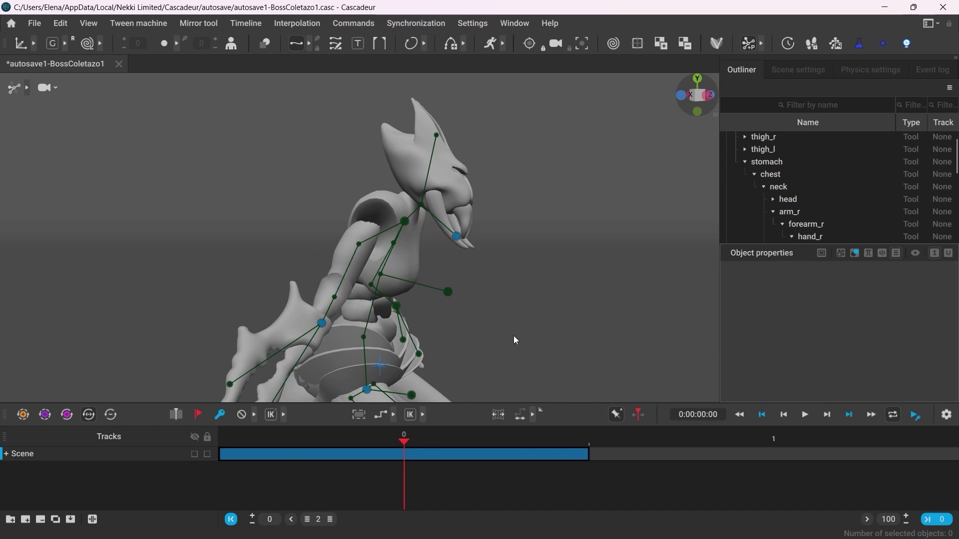
Activate the autoposing controllers of both feet, including their toe direction and additional points.
left_click_drag(493, 403, 490, 453)
scroll(337, 366, "down", 4)
middle_click_drag(366, 363, 382, 278)
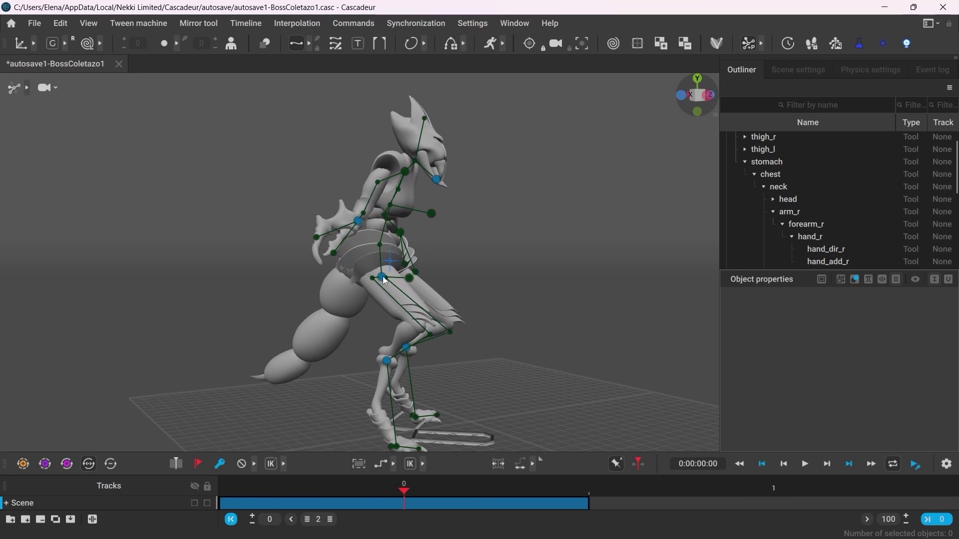
left_click(382, 276)
left_click(484, 324)
mouse_move(425, 399)
left_mouse_down()
mouse_move(452, 434)
mouse_move(448, 412)
mouse_move(423, 419)
left_mouse_up()
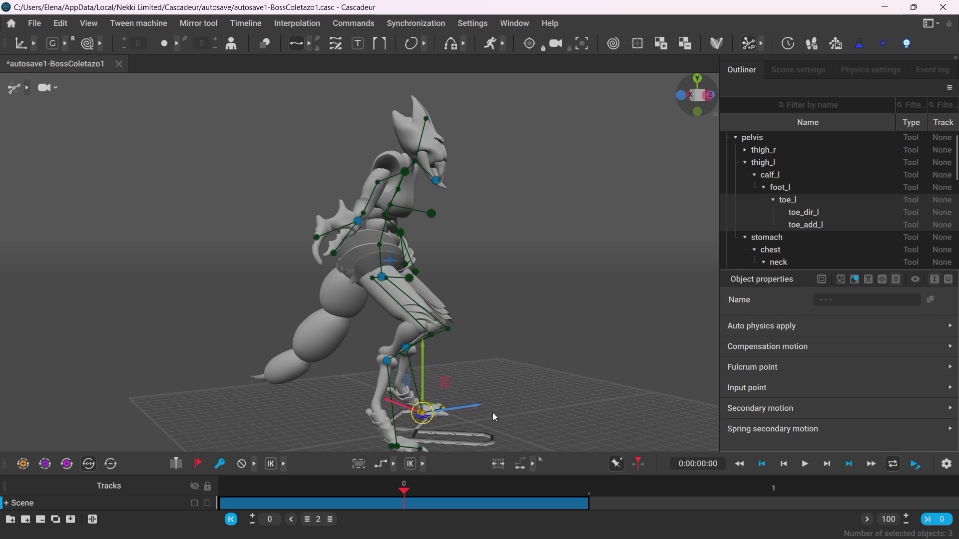
left_click(494, 416)
middle_click_drag(493, 416, 489, 373)
mouse_move(384, 388)
left_mouse_down()
mouse_move(423, 415)
mouse_move(388, 400)
left_mouse_up()
Move the pelvis controller down and up to test how the tail follows the body.
left_click(381, 267)
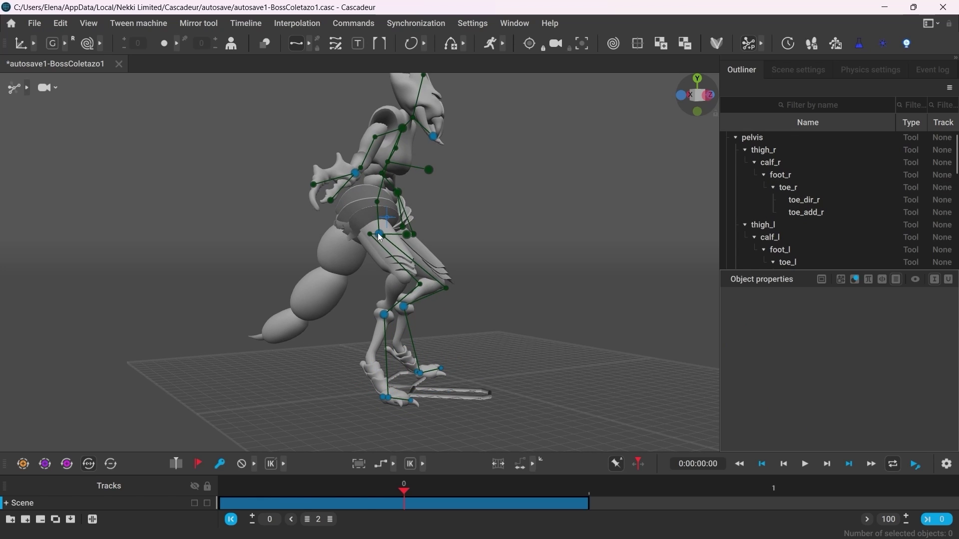
left_click(378, 234)
left_click_drag(378, 234, 387, 260)
right_click_drag(389, 264, 339, 345)
scroll(337, 345, "up", 4)
middle_click_drag(268, 371, 360, 321)
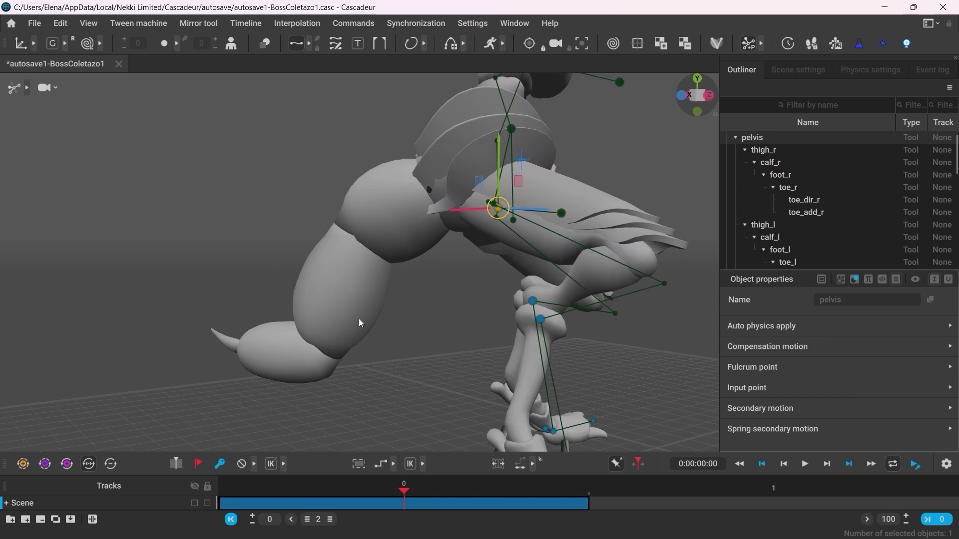
left_click_drag(489, 212, 507, 142)
left_click(451, 296)
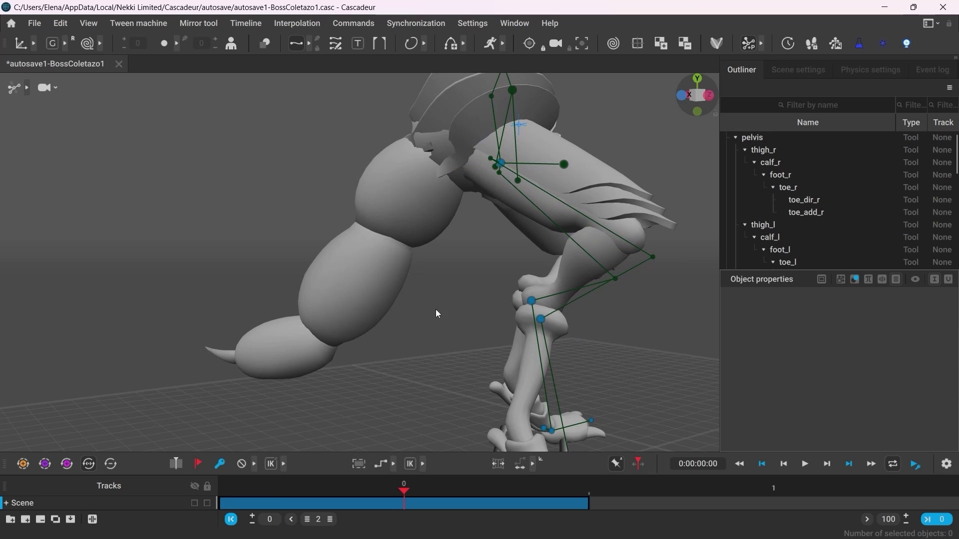
Select all of the character's boxes in box mode and return the character to its T-pose.
left_click(27, 89)
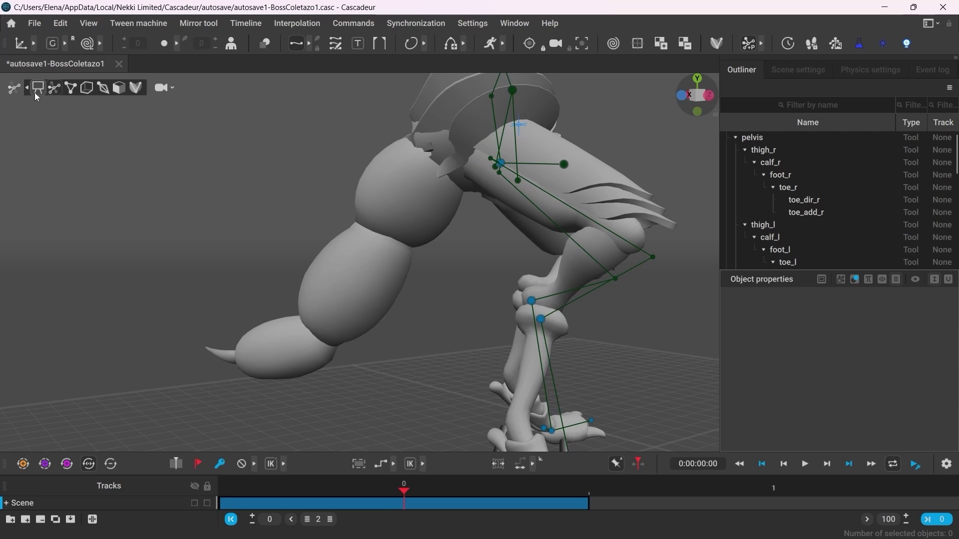
left_click(71, 88)
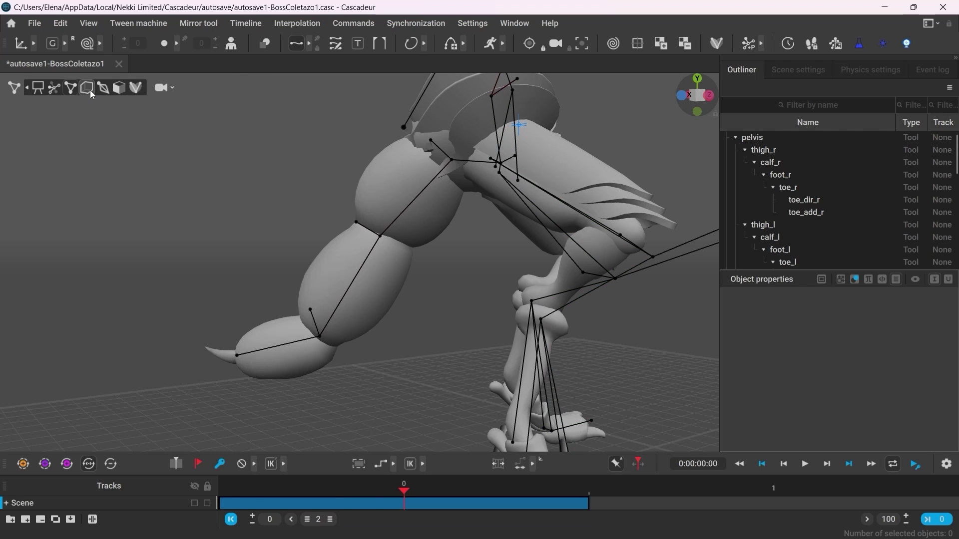
left_click(90, 90)
right_click_drag(460, 235, 47, 196, "alt")
left_click_drag(554, 211, 411, 212, "alt")
left_click_drag(486, 340, 552, 404)
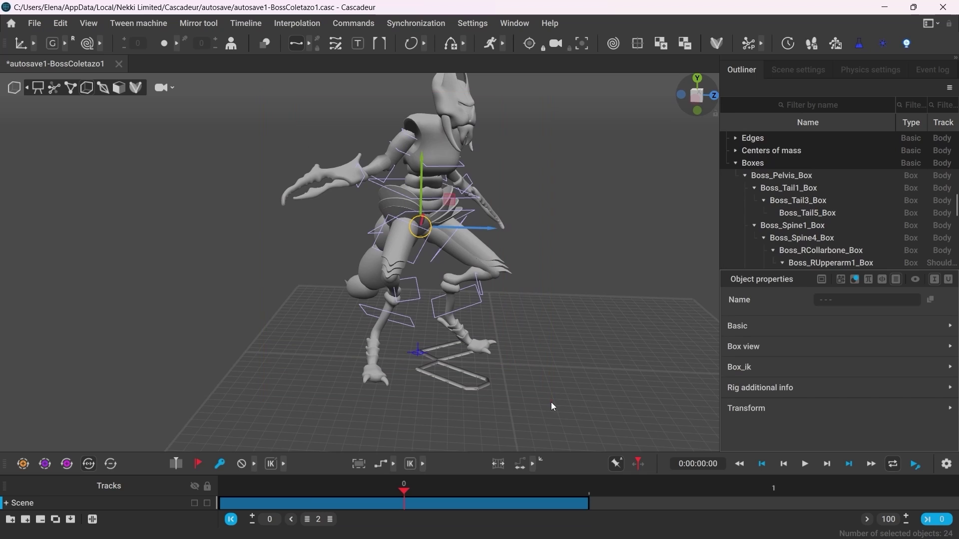
left_click(346, 25)
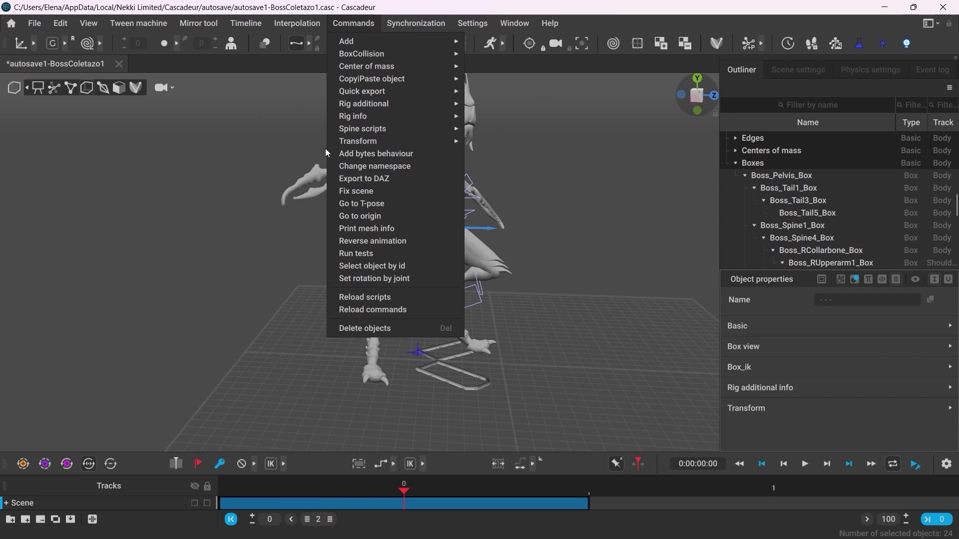
left_click(343, 205)
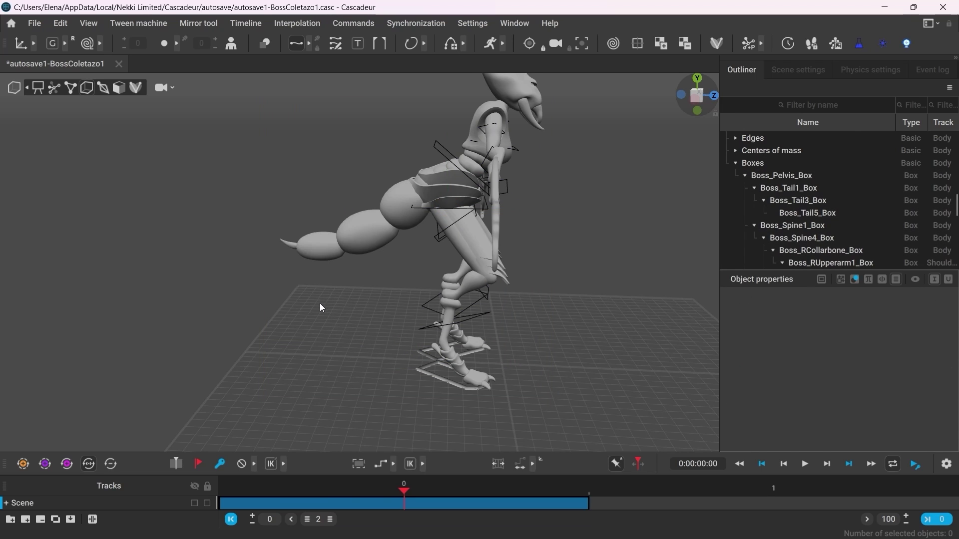
Select the whole tail chain in point mode and set its Ik/fk behaviour to FK.
left_click(69, 89)
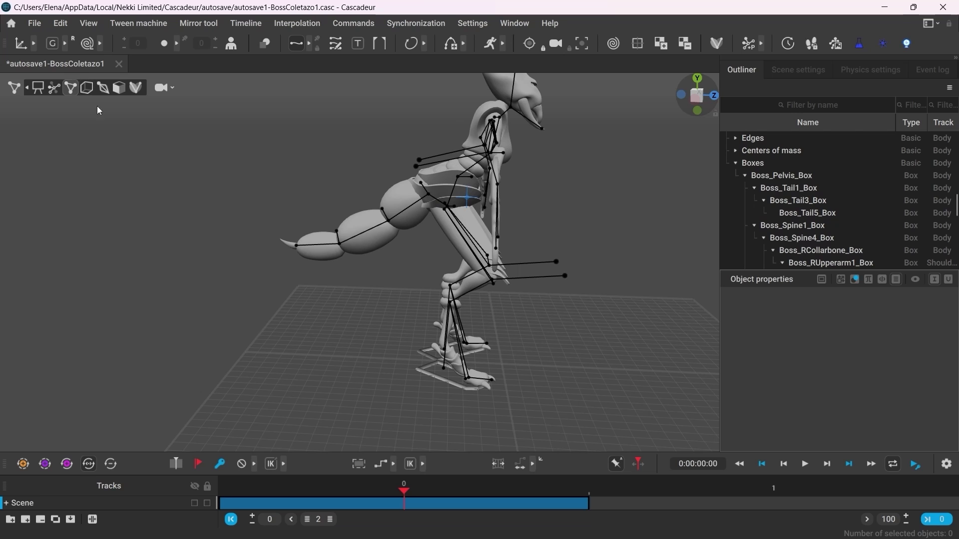
double_click(428, 194)
middle_click_drag(428, 193, 414, 270, "alt")
right_click_drag(415, 271, 493, 330, "alt")
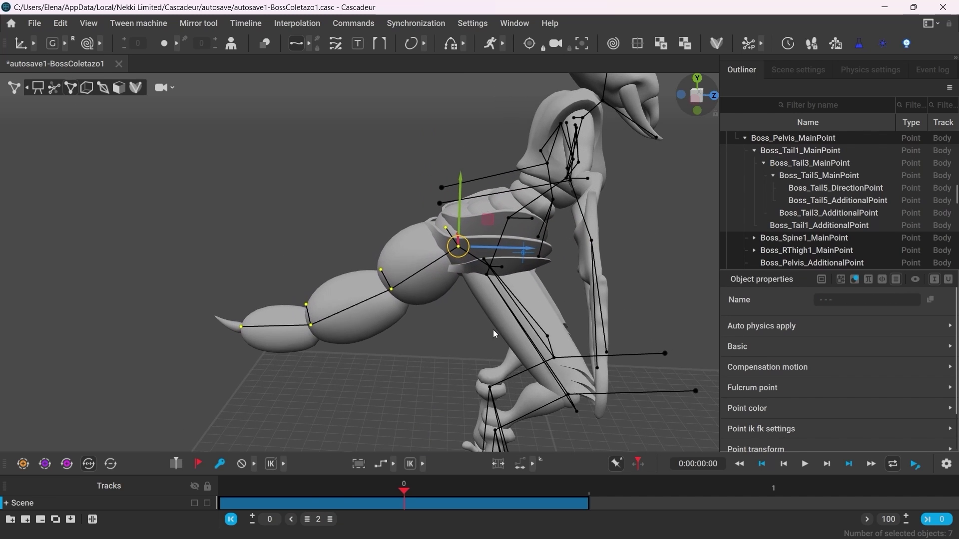
left_click(790, 429)
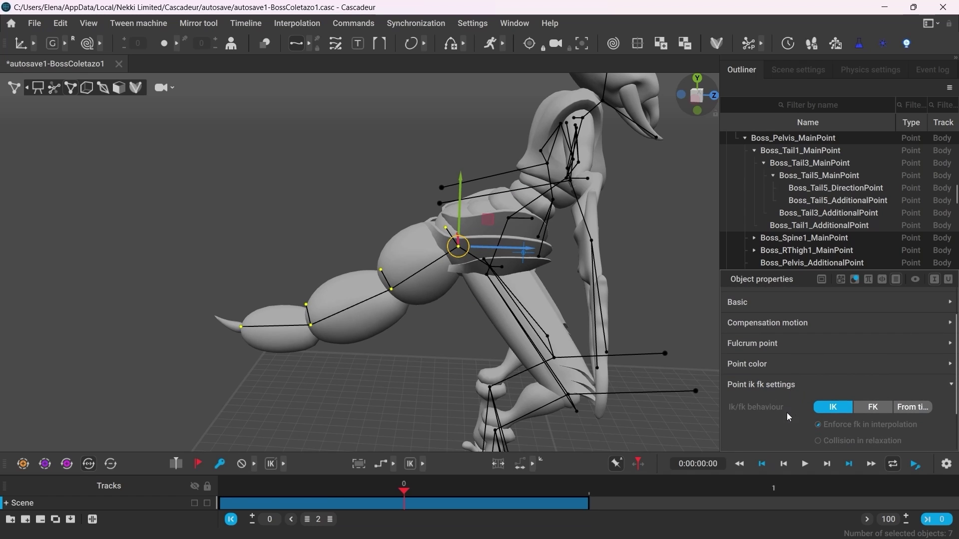
left_click(862, 413)
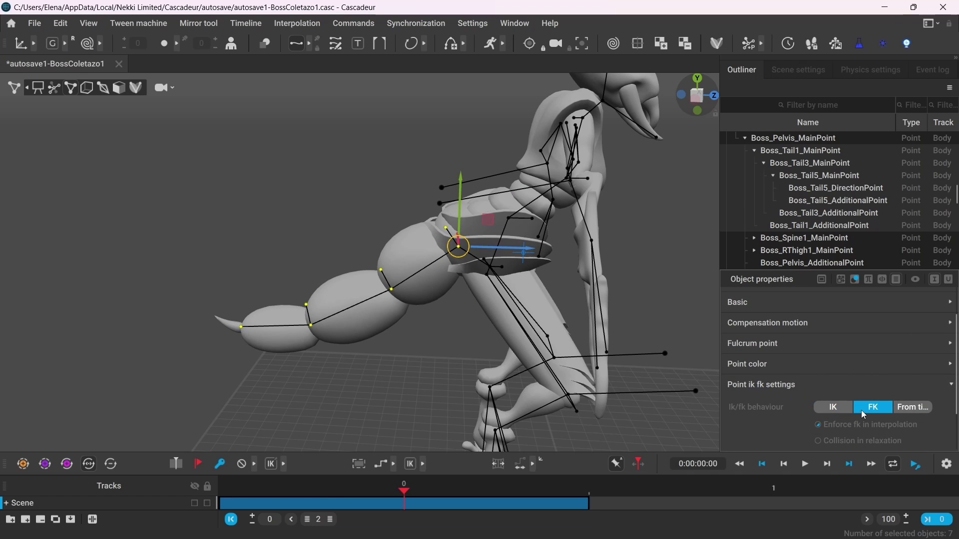
left_click(469, 375)
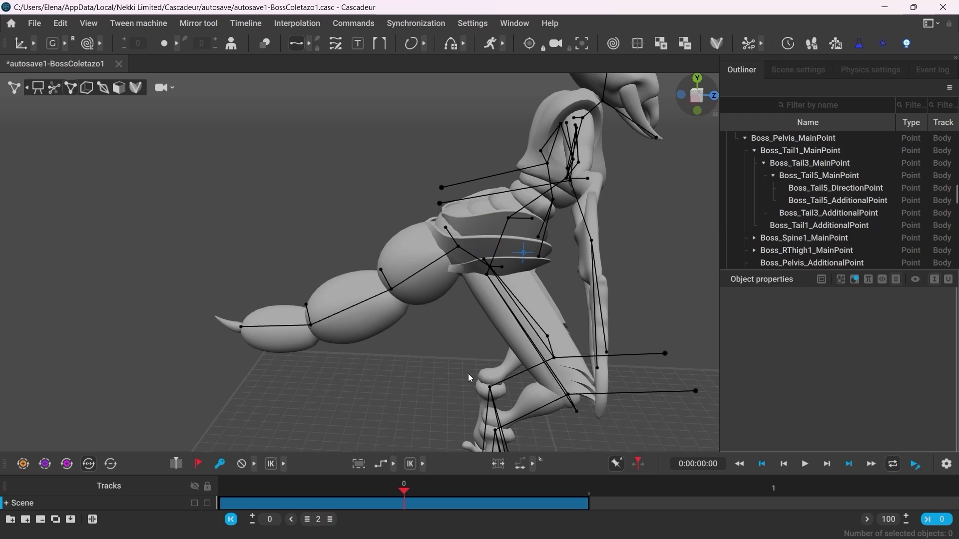
Test the FK tail in autoposing mode by moving and rotating the pelvis and moving the right hand.
left_click(53, 89)
left_click(489, 267)
mouse_move(487, 273)
left_mouse_down()
mouse_move(486, 240)
mouse_move(502, 279)
left_mouse_up()
left_click_drag(591, 241, 628, 206)
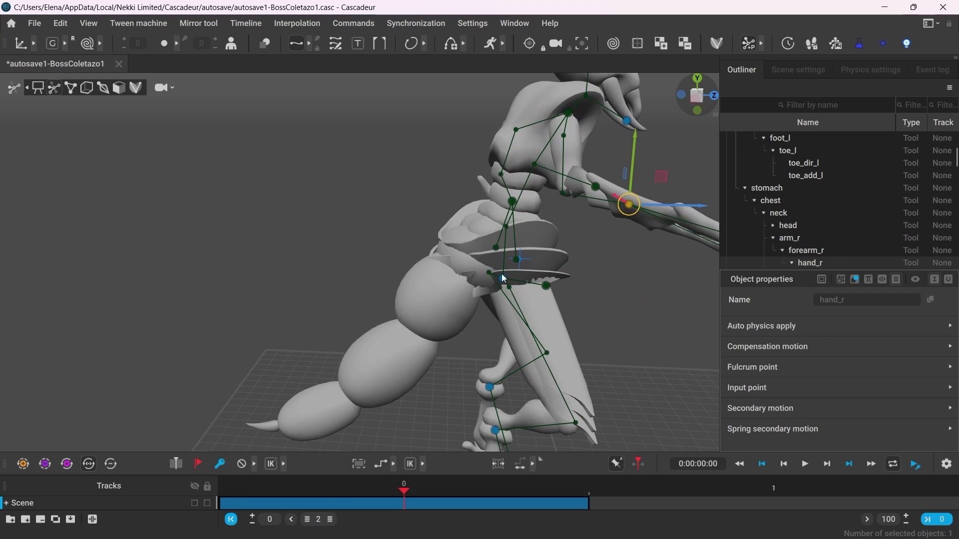
left_click(505, 278)
right_click_drag(505, 278, 505, 279)
left_click(631, 341)
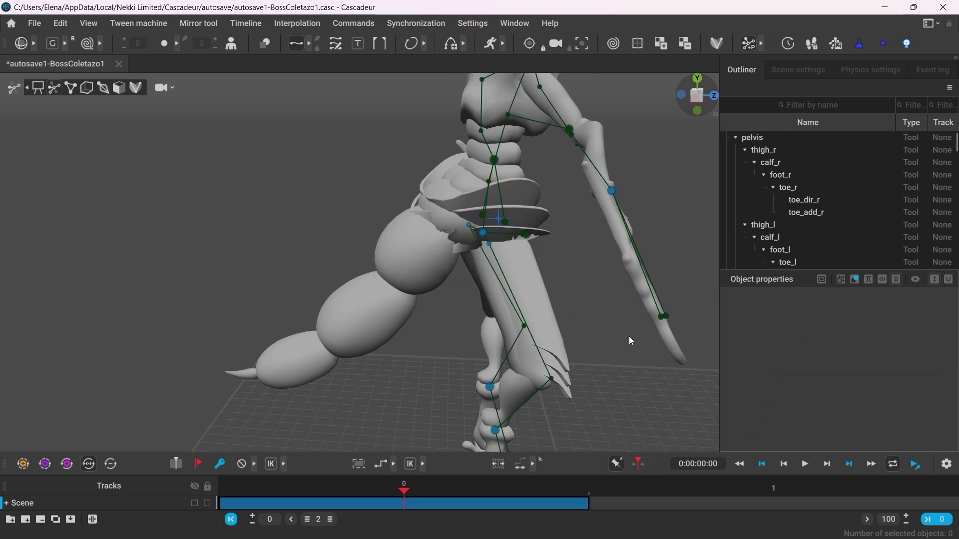
In point mode, try moving the whole tail from its base and then only its tip direction point.
left_click(73, 88)
double_click(447, 224)
key("w")
left_click_drag(448, 224, 445, 278)
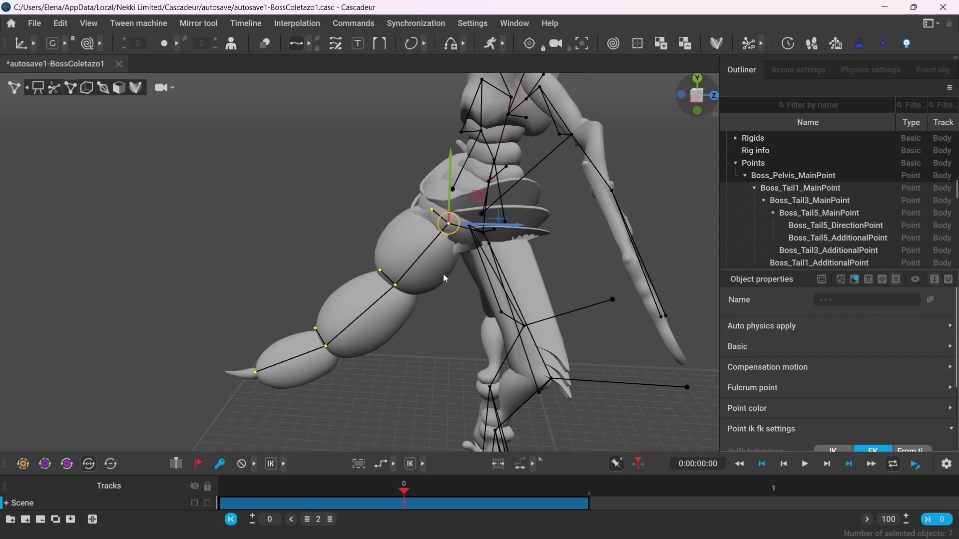
scroll(873, 378, "down", 1)
left_click(253, 374)
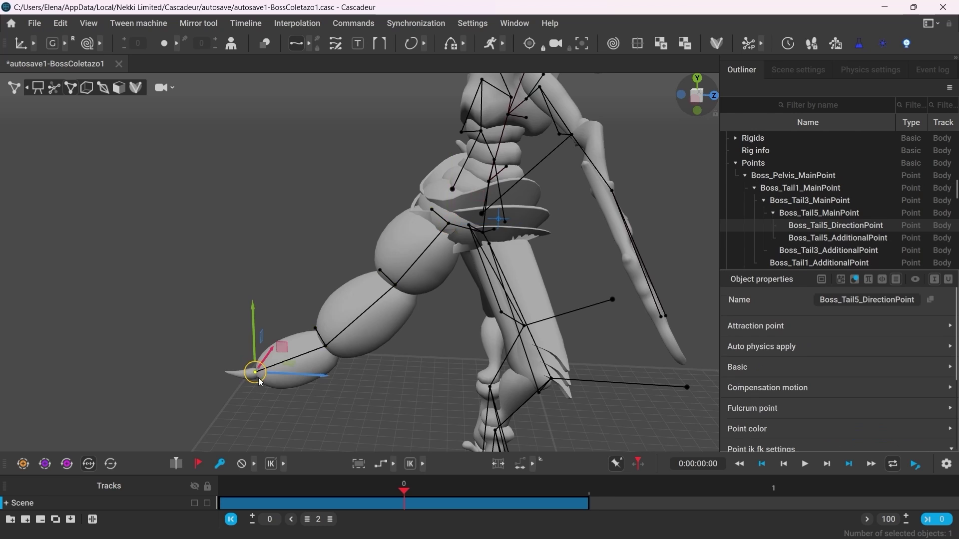
left_click_drag(258, 378, 261, 331)
left_click(383, 397)
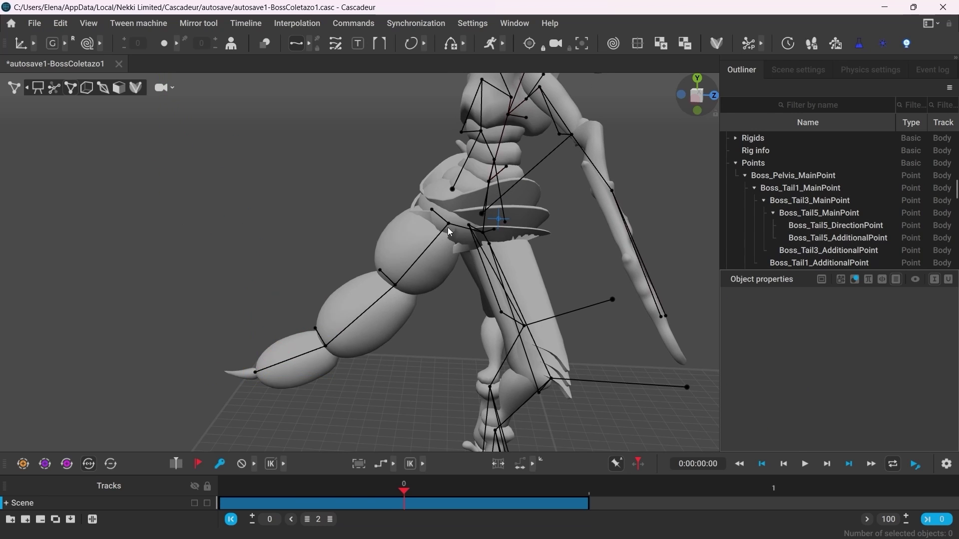
Switch the tail chain to IK and bend the tail upward with the Boss_Tail5 direction point.
double_click(449, 223)
scroll(819, 383, "down", 1)
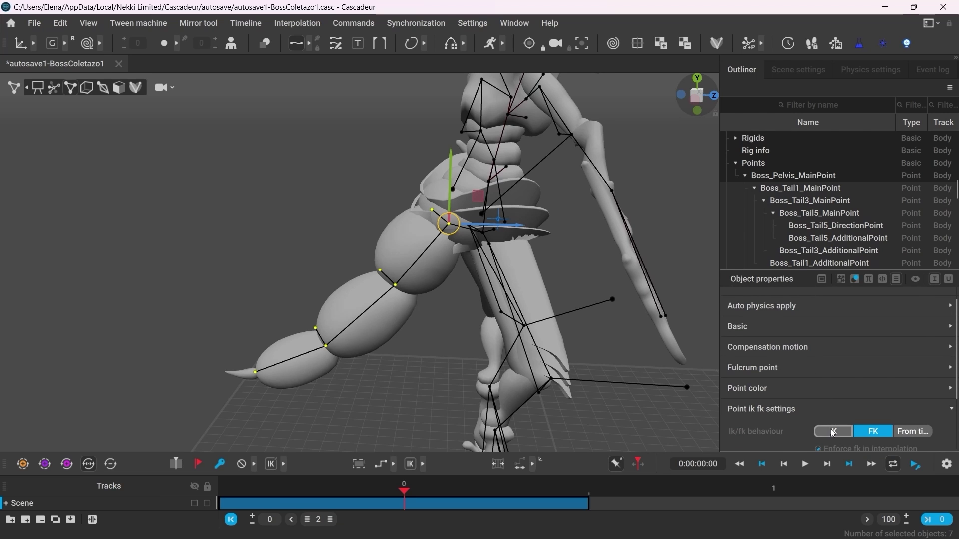
left_click(429, 394)
left_click(255, 372)
left_click_drag(255, 372, 243, 332)
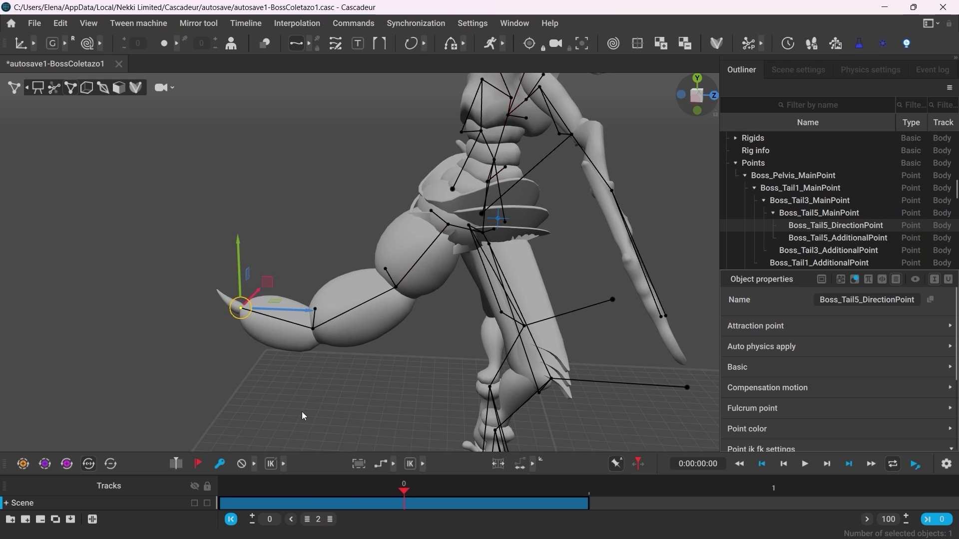
left_click(304, 416)
Set the Ik/fk behaviour of all tail points back to FK.
left_click(448, 231)
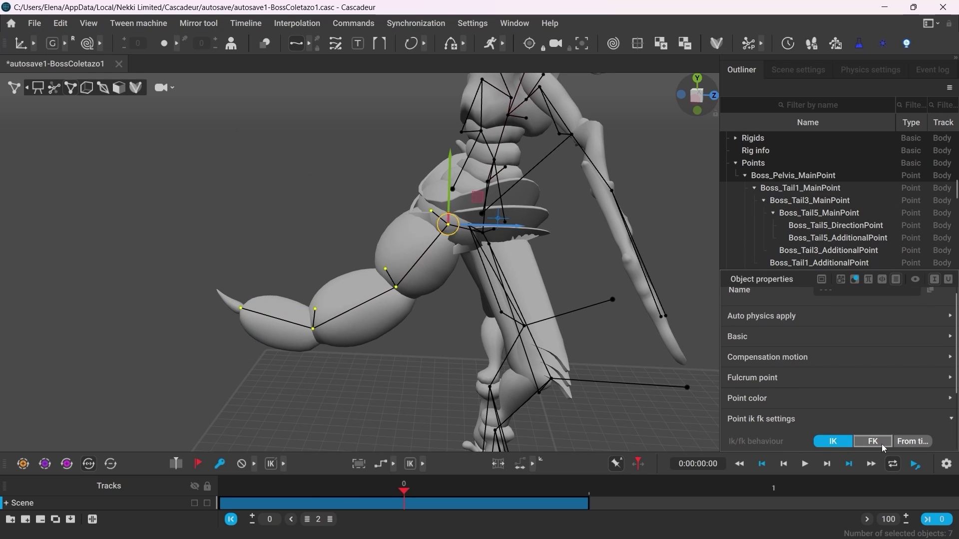
left_click(403, 384)
Create a separate track named Tail for the whole tail chain and enlarge the timeline area.
left_click(450, 226)
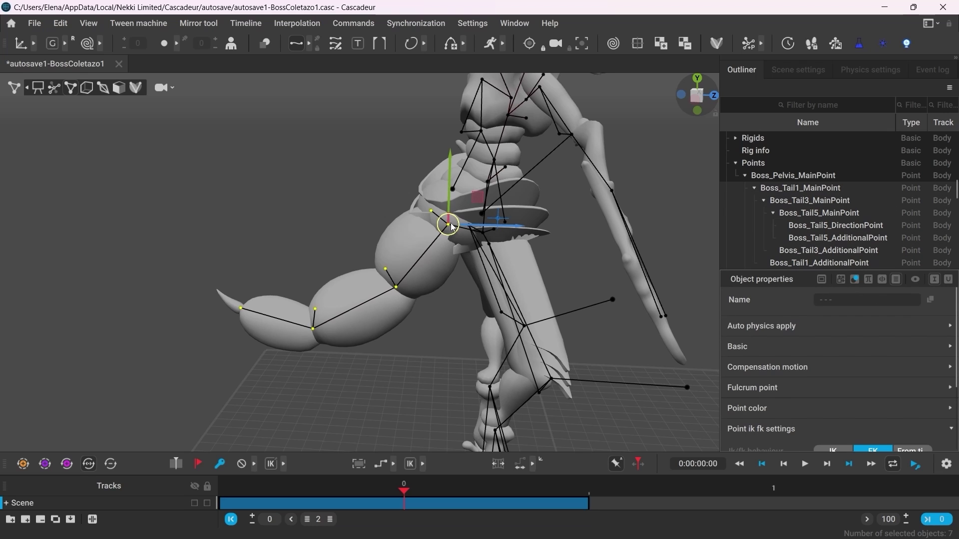
left_click(26, 523)
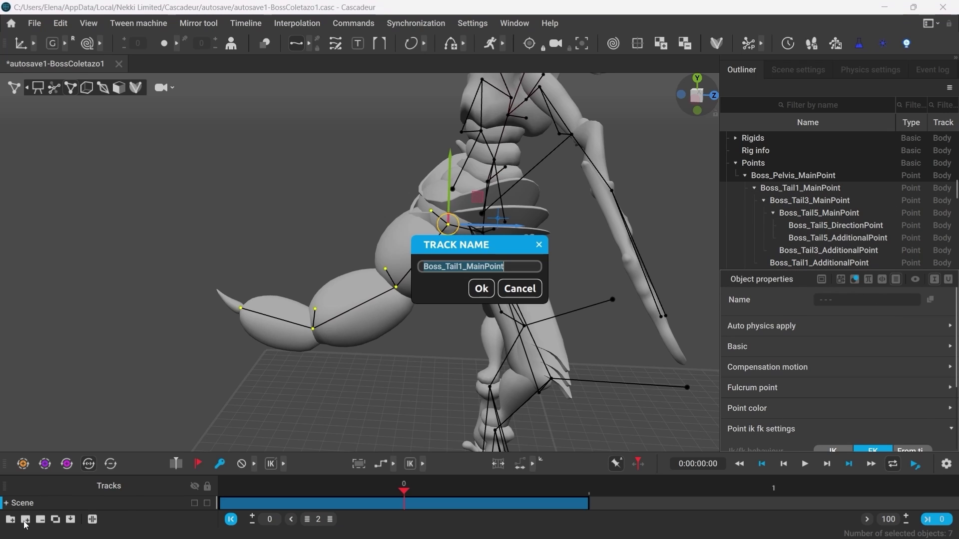
type("Tail")
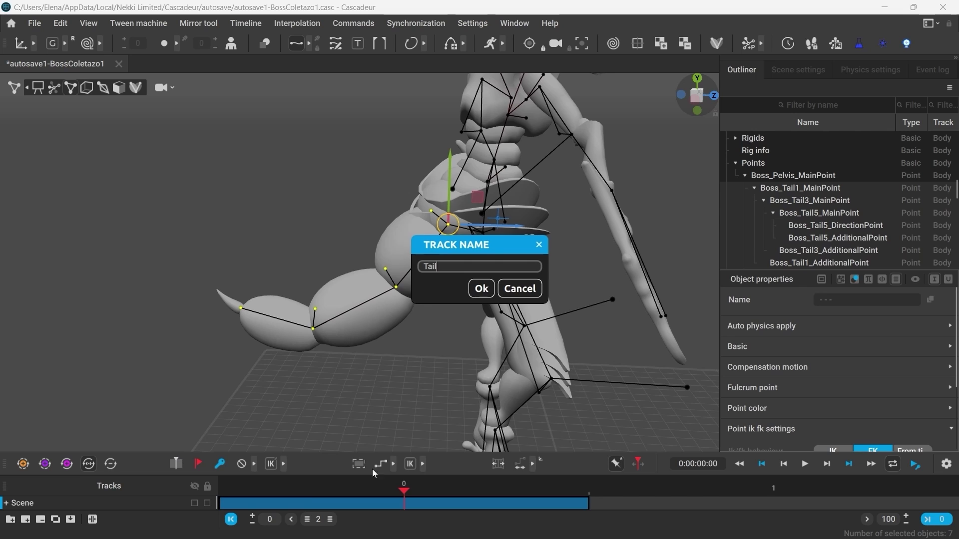
key("Return")
left_click_drag(298, 451, 256, 336)
left_click(349, 320)
Reset the posed character to T-pose through its full set of boxes, working from a front view.
scroll(449, 305, "down", 4)
left_click_drag(500, 296, 380, 283, "alt")
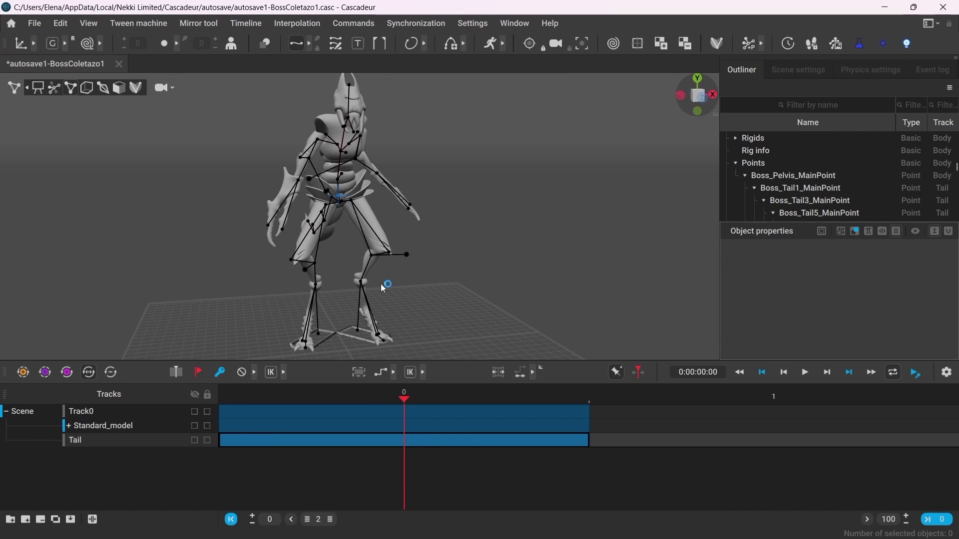
left_click(87, 88)
scroll(199, 92, "down", 1)
left_click_drag(220, 91, 455, 335)
left_click(353, 23)
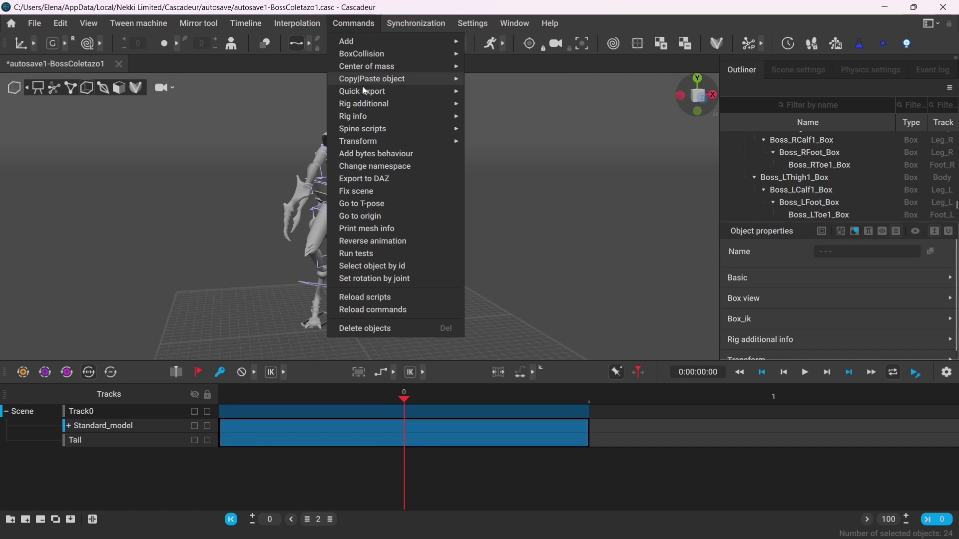
left_click(372, 205)
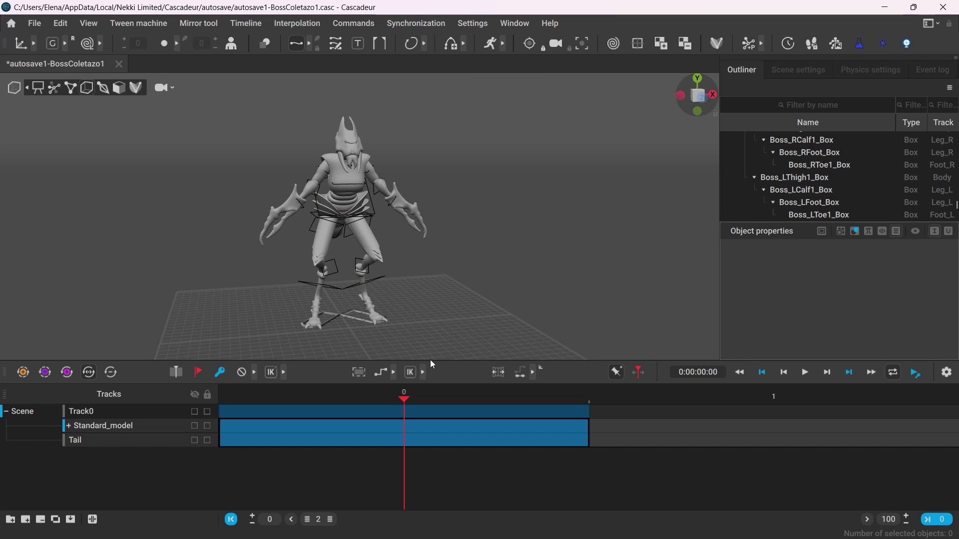
Display the points, boxes and ellipsoids together and examine the complete rig over the character.
left_click_drag(430, 360, 433, 434)
left_click_drag(265, 386, 312, 383, "alt")
right_click_drag(314, 388, 298, 359)
left_click(134, 89)
right_click_drag(542, 292, 518, 289)
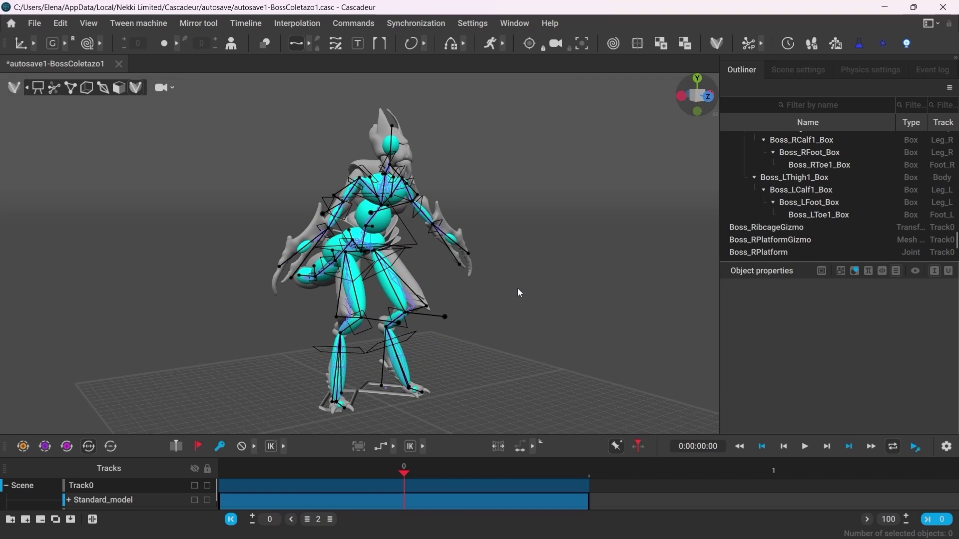